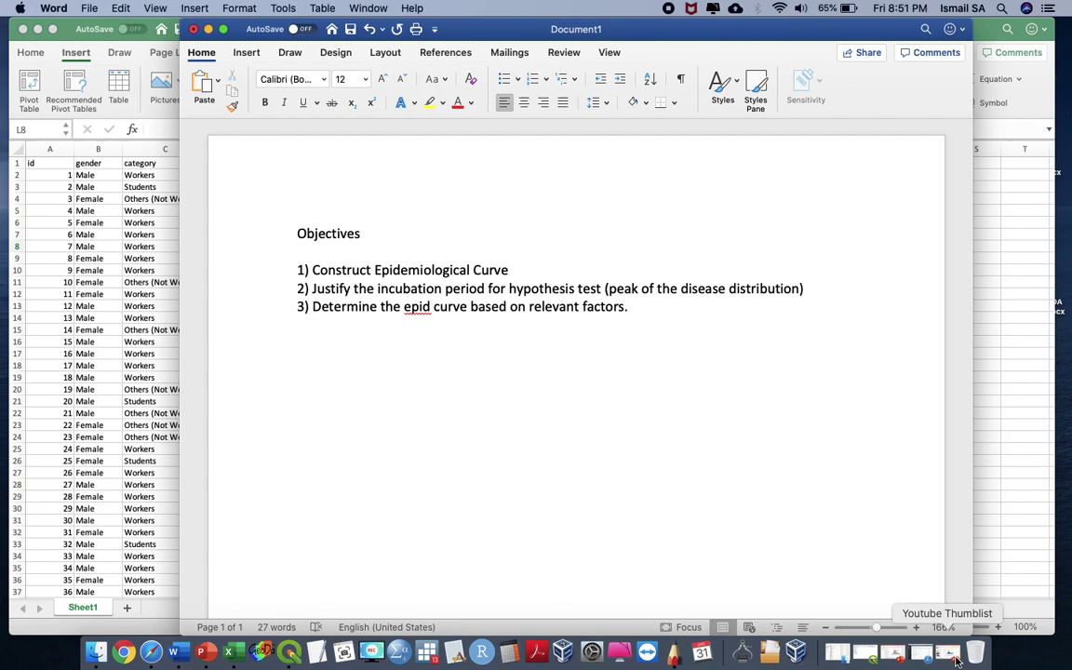
Insert 'an' before 'Epidemiological' so objective 1 reads 'Construct an Epidemiological Curve'.
{"action": "left_click", "coordinate": [314, 307]}
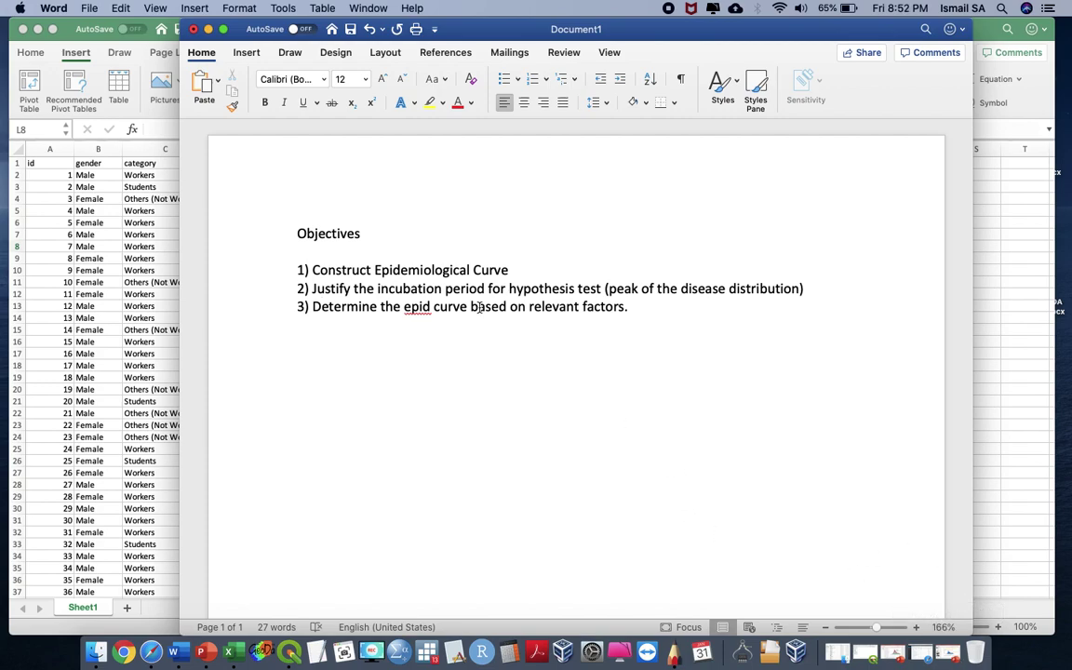
{"action": "left_click", "coordinate": [375, 269]}
{"action": "type", "text": "an"}
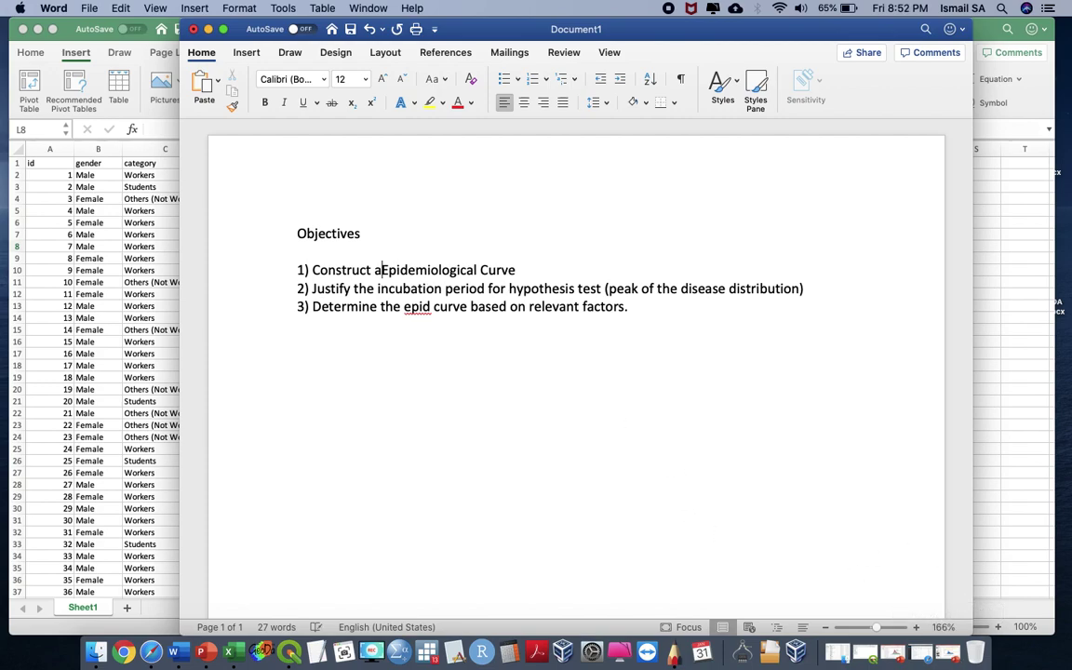
{"action": "left_click", "coordinate": [538, 276]}
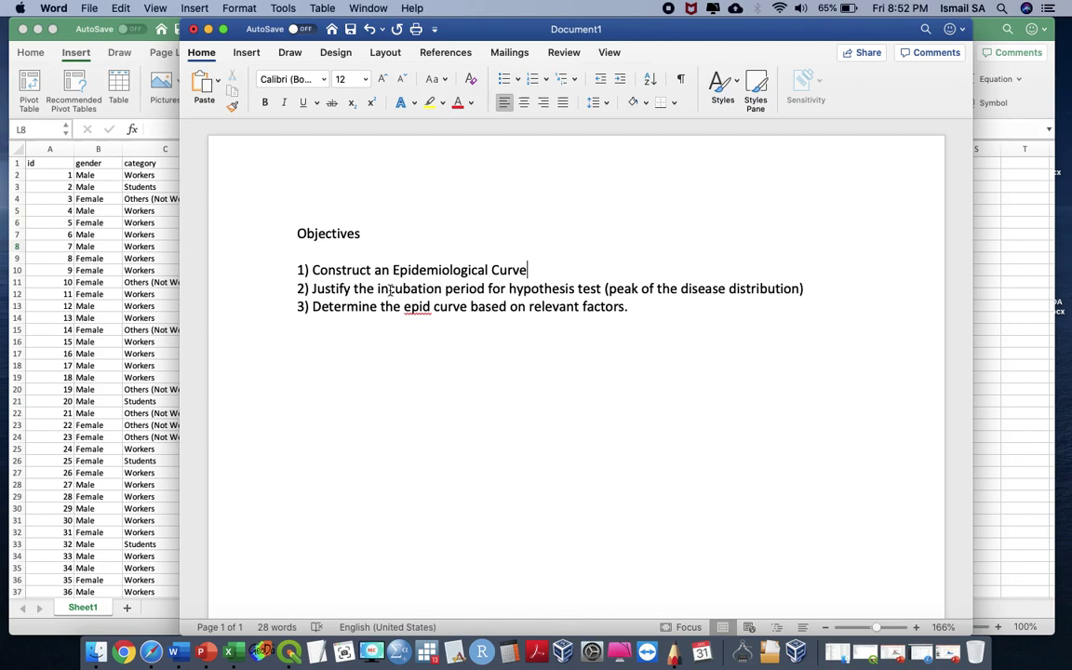
{"action": "left_click_drag", "start_coordinate": [375, 289], "coordinate": [474, 292]}
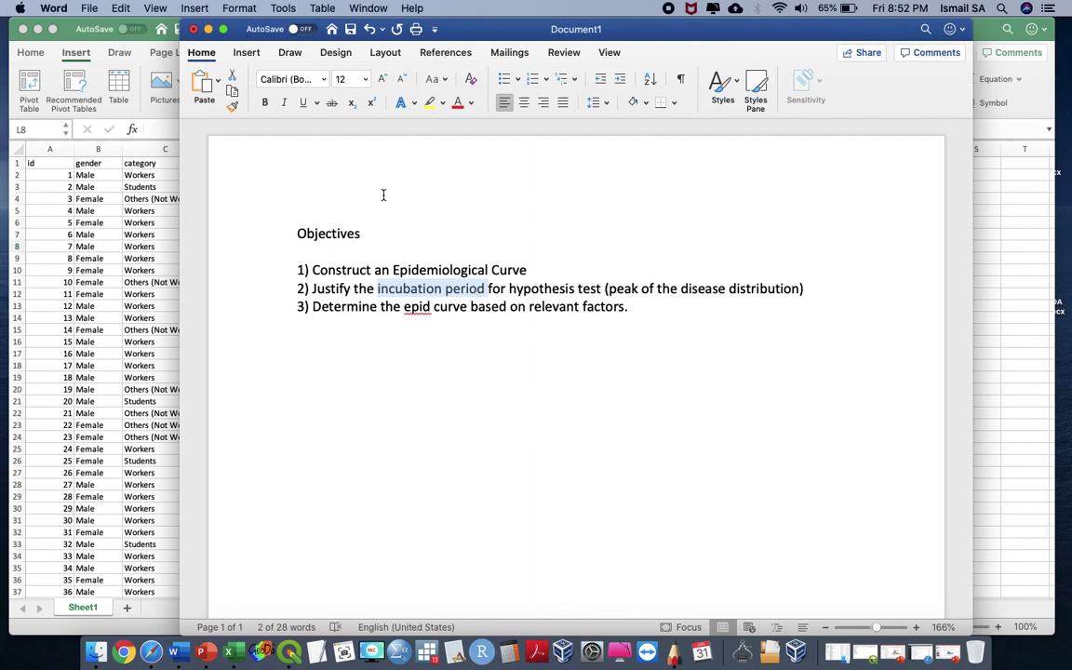
{"action": "left_click", "coordinate": [313, 308]}
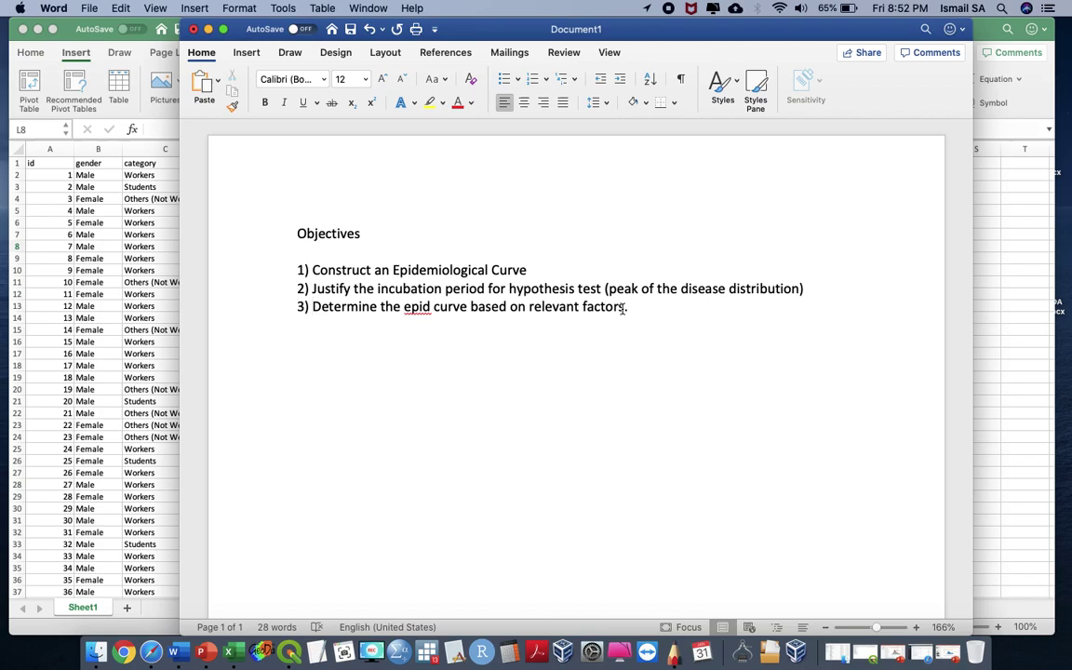
Bring the Excel outbreak workbook forward and review the gender, category, onset, distance, age and city headings.
{"action": "left_click", "coordinate": [143, 219]}
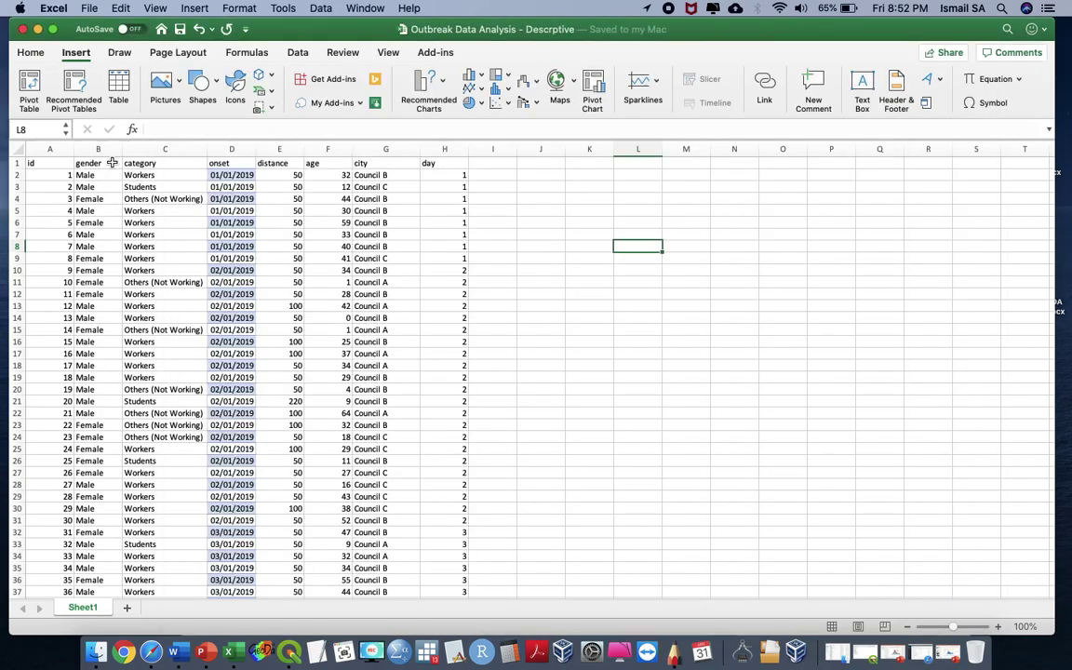
{"action": "left_click", "coordinate": [98, 163]}
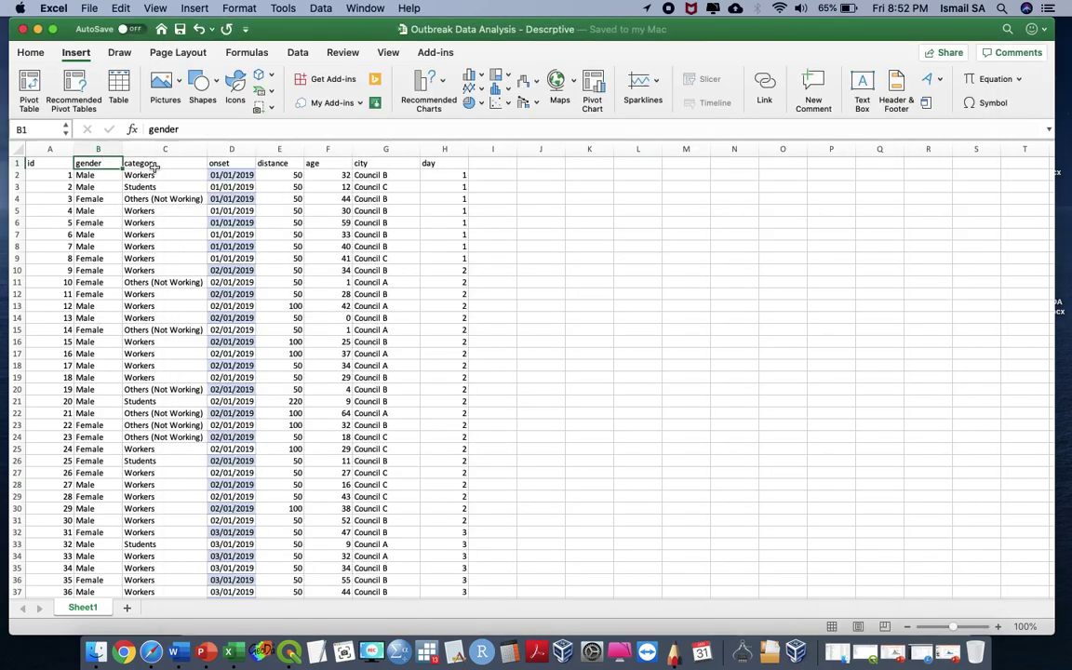
{"action": "left_click", "coordinate": [168, 163]}
{"action": "left_click", "coordinate": [228, 163]}
{"action": "left_click", "coordinate": [262, 163]}
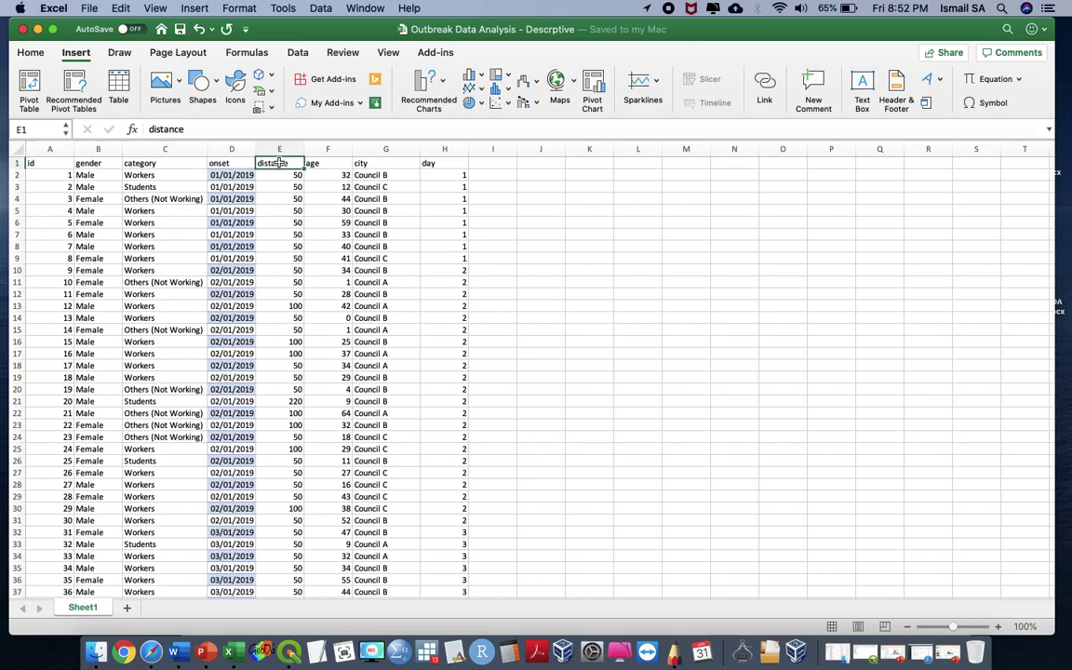
{"action": "left_click", "coordinate": [326, 163]}
{"action": "left_click", "coordinate": [369, 164]}
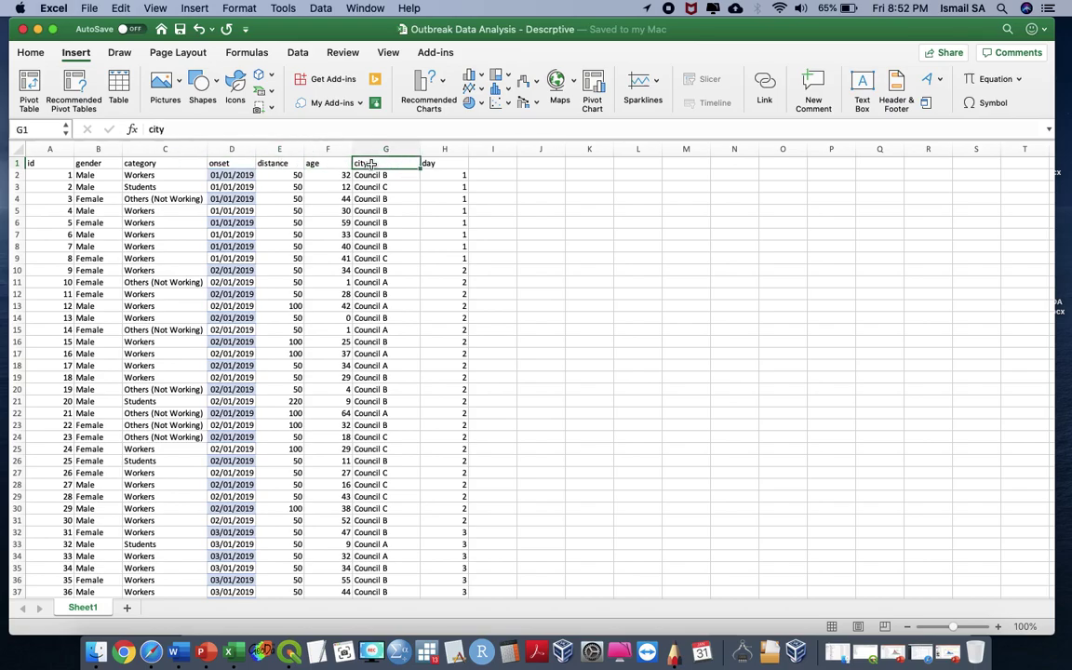
Review the first record's id, gender, category, onset, distance, age, city and day values.
{"action": "scroll", "coordinate": [72, 165], "scroll_direction": "up", "scroll_amount": 5}
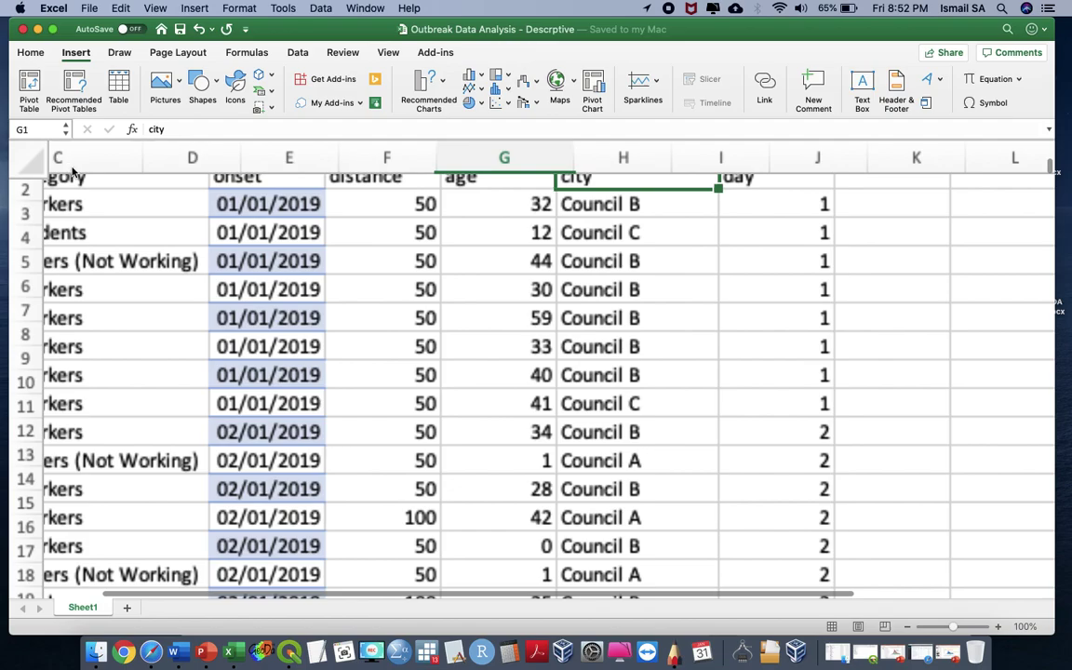
{"action": "scroll", "coordinate": [199, 304], "scroll_direction": "left", "scroll_amount": 5}
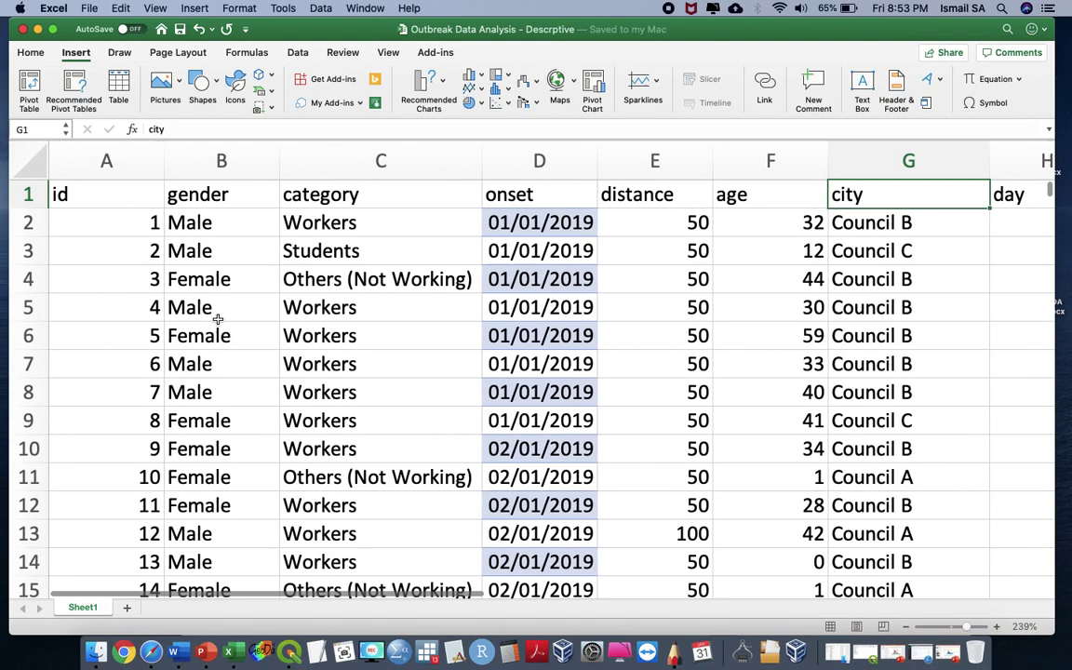
{"action": "scroll", "coordinate": [218, 320], "scroll_direction": "down", "scroll_amount": 2}
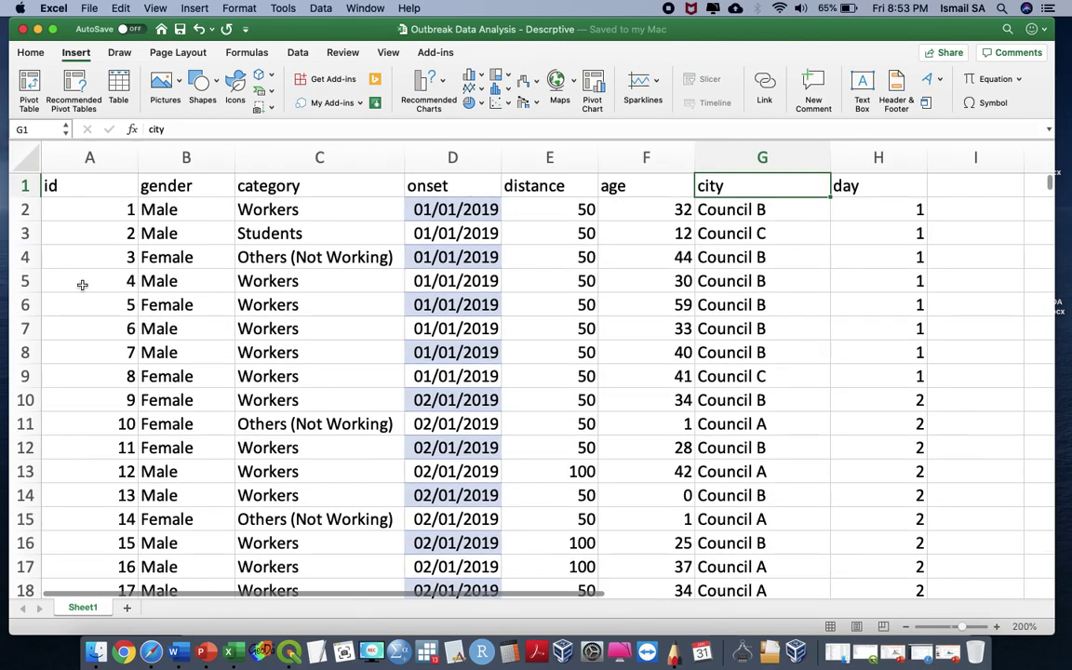
{"action": "left_click", "coordinate": [99, 208]}
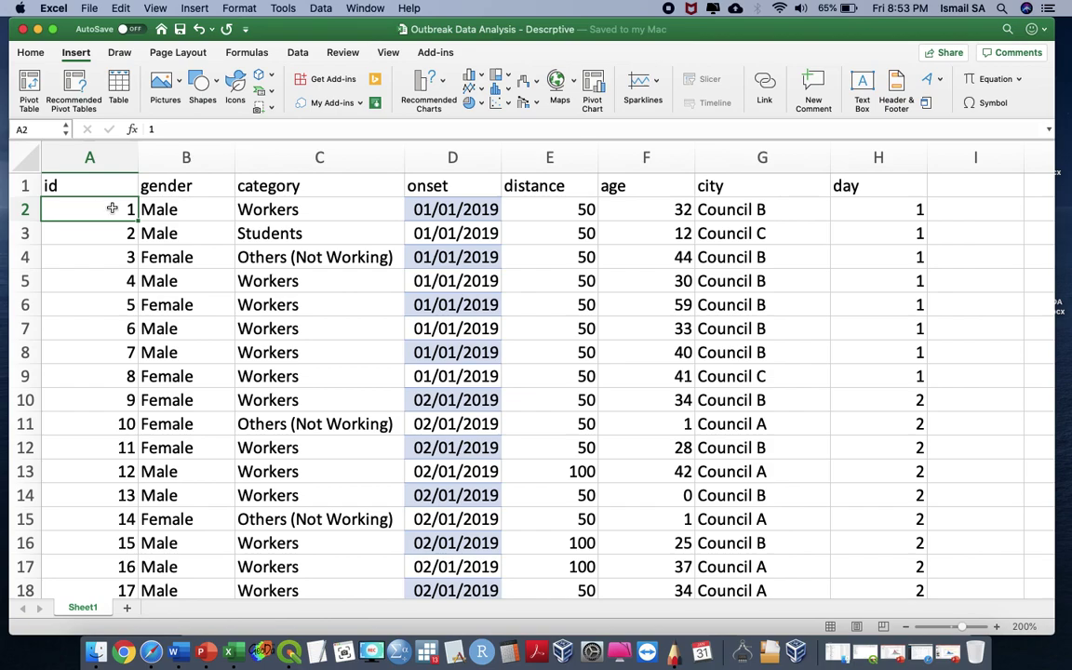
{"action": "left_click", "coordinate": [166, 209]}
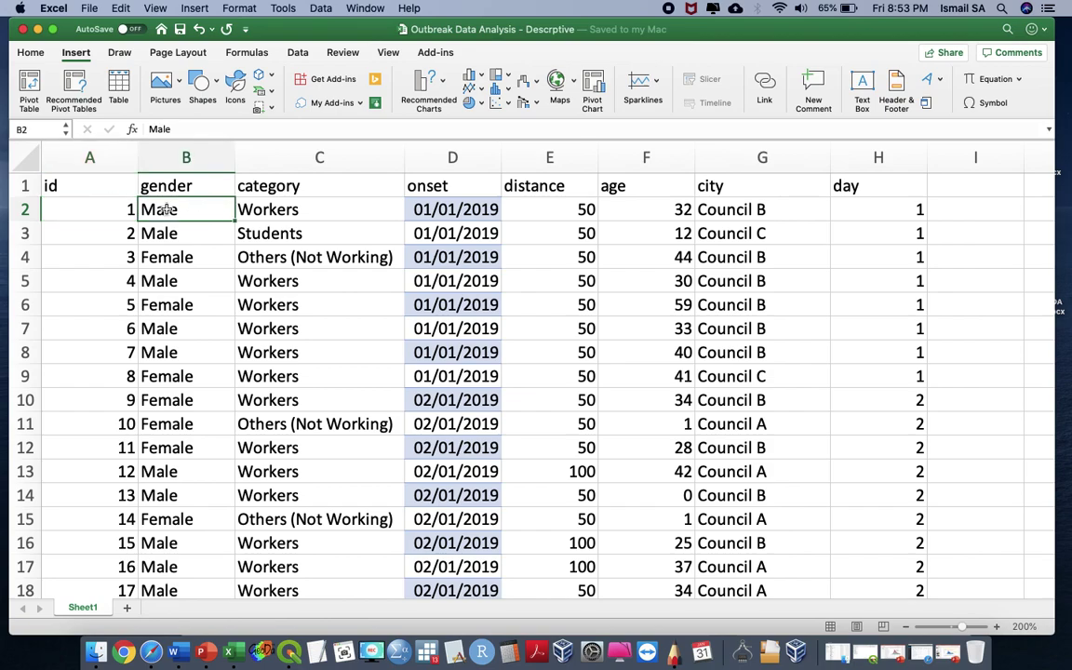
{"action": "left_click", "coordinate": [312, 209]}
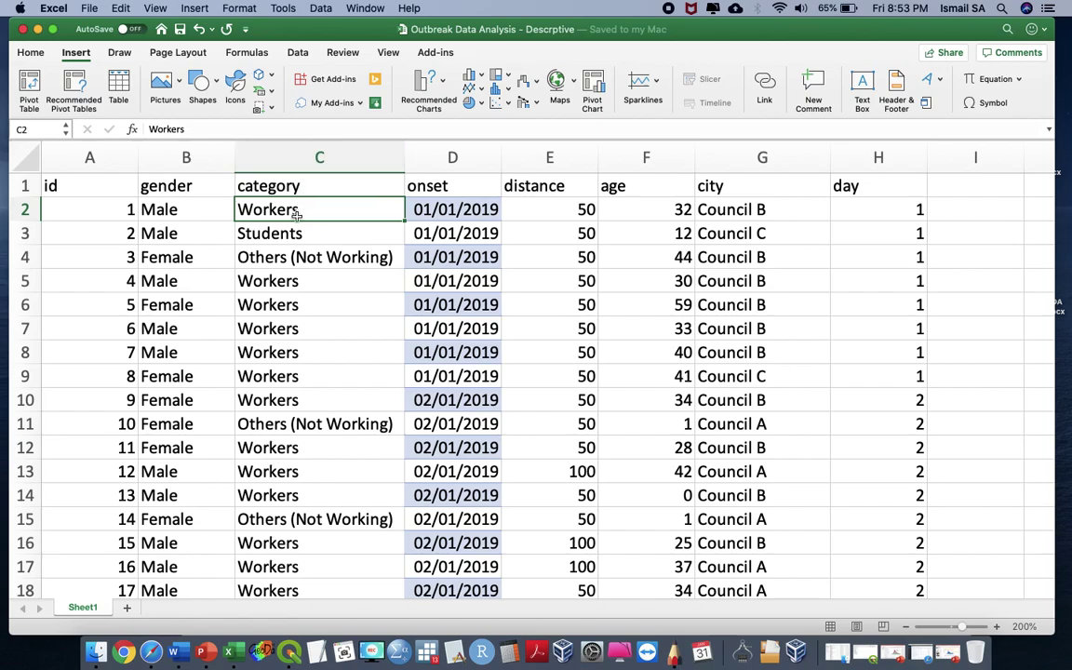
{"action": "left_click", "coordinate": [474, 213]}
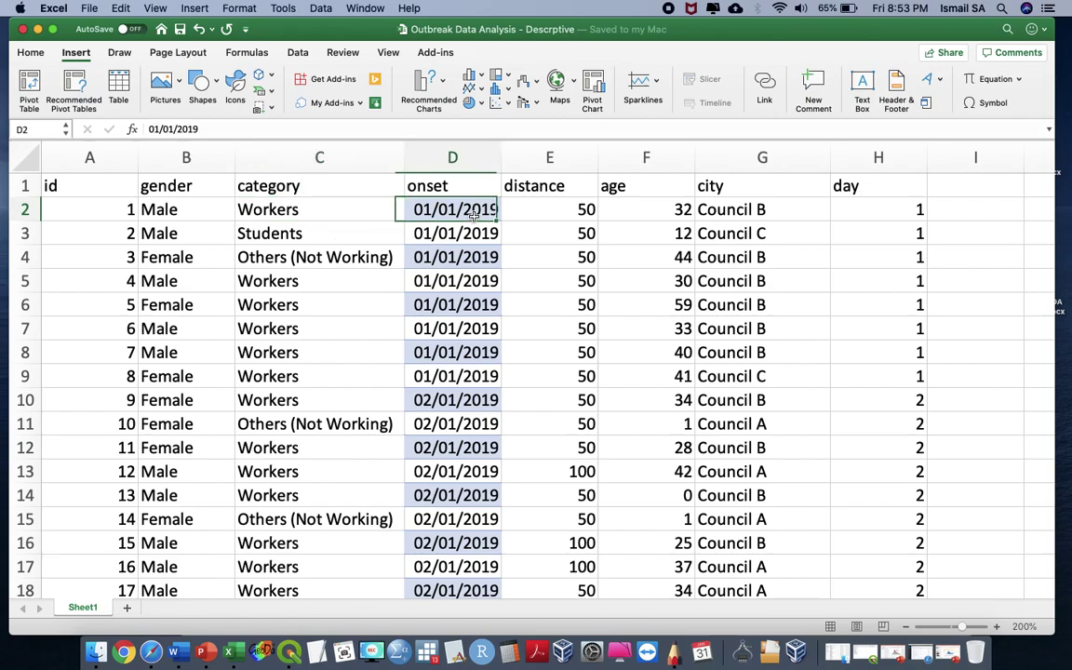
{"action": "left_click", "coordinate": [550, 218]}
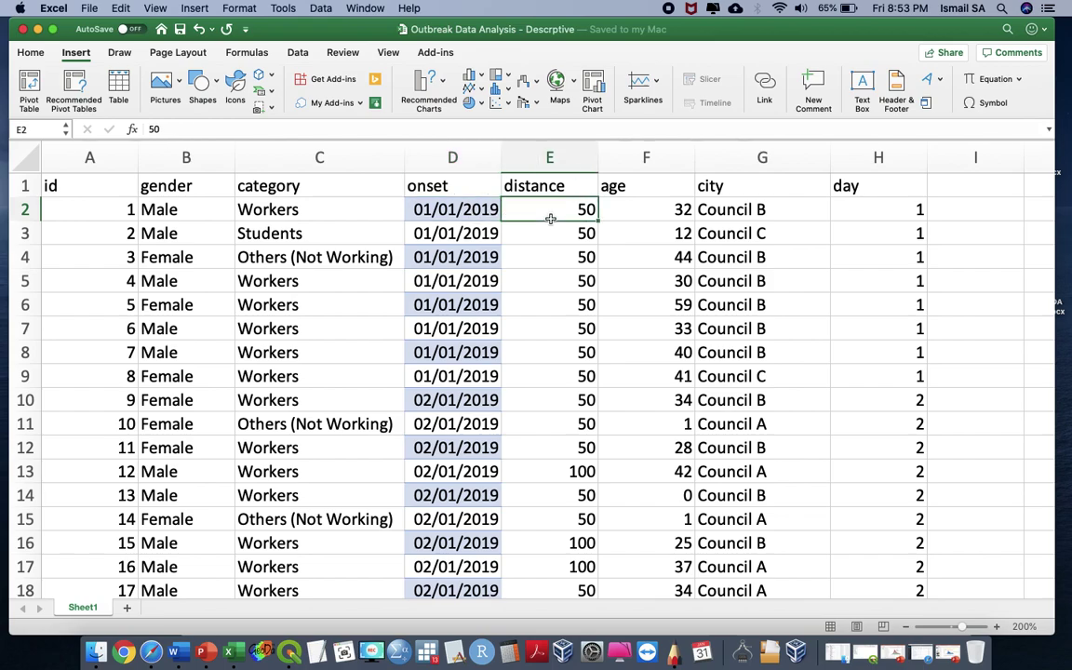
{"action": "left_click", "coordinate": [464, 219]}
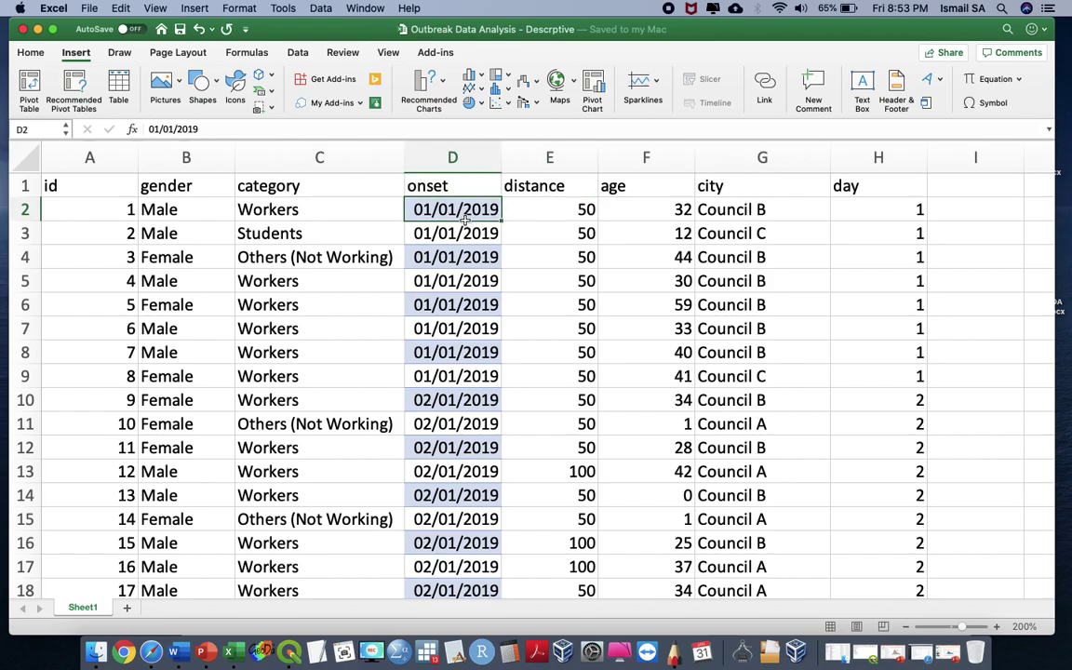
{"action": "left_click", "coordinate": [559, 211]}
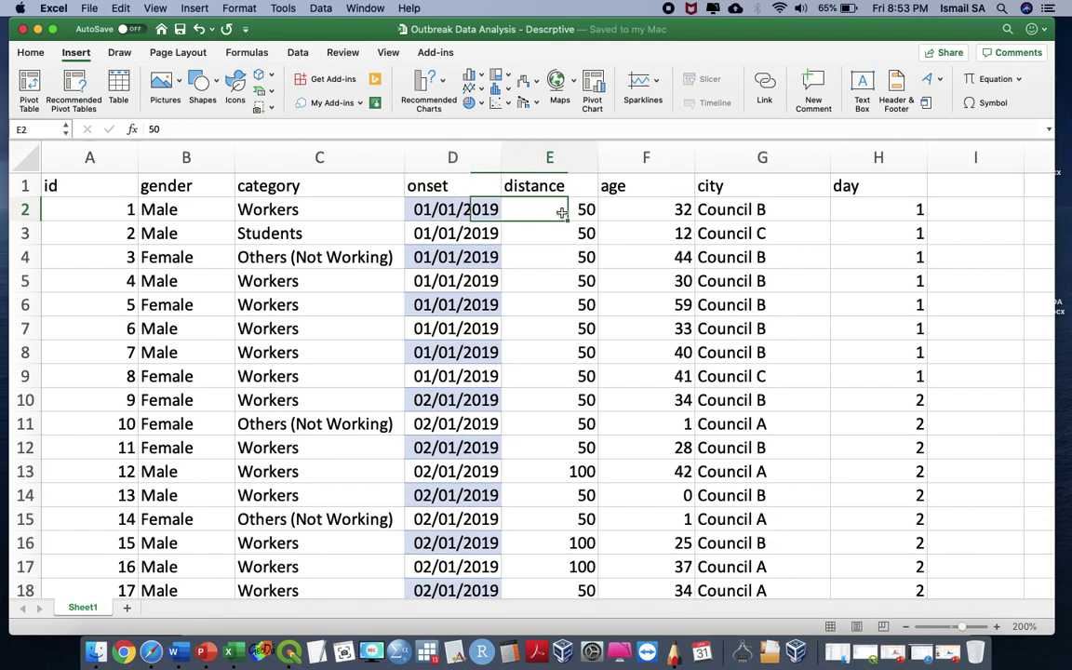
{"action": "left_click", "coordinate": [638, 218]}
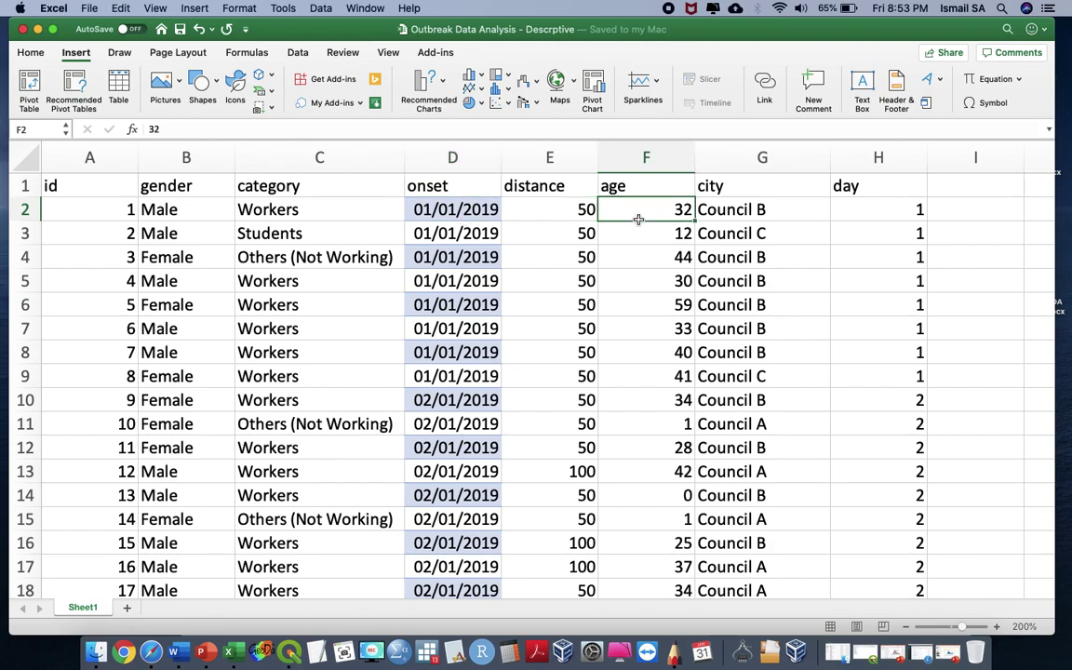
{"action": "left_click", "coordinate": [718, 216]}
{"action": "left_click", "coordinate": [853, 214]}
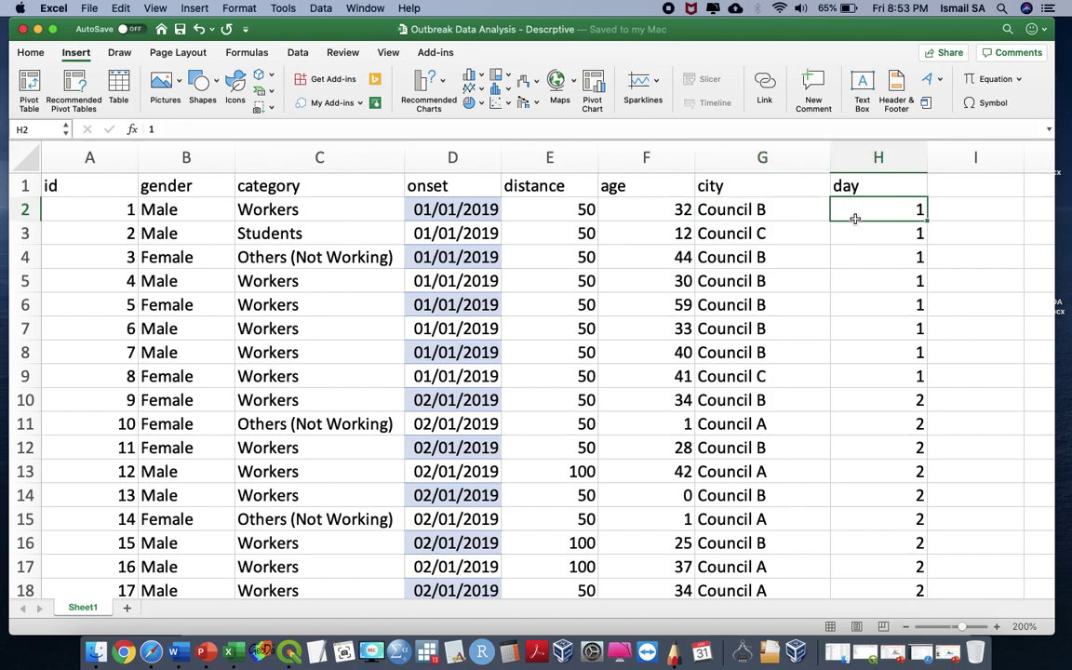
{"action": "left_click", "coordinate": [433, 206]}
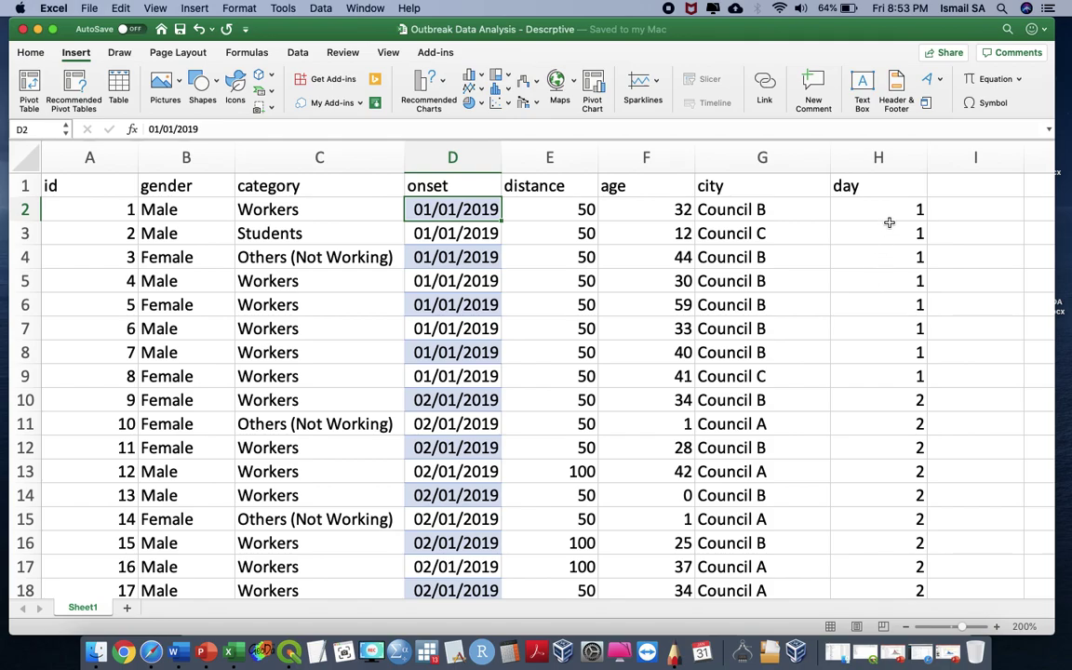
{"action": "scroll", "coordinate": [900, 451], "scroll_direction": "down", "scroll_amount": 20}
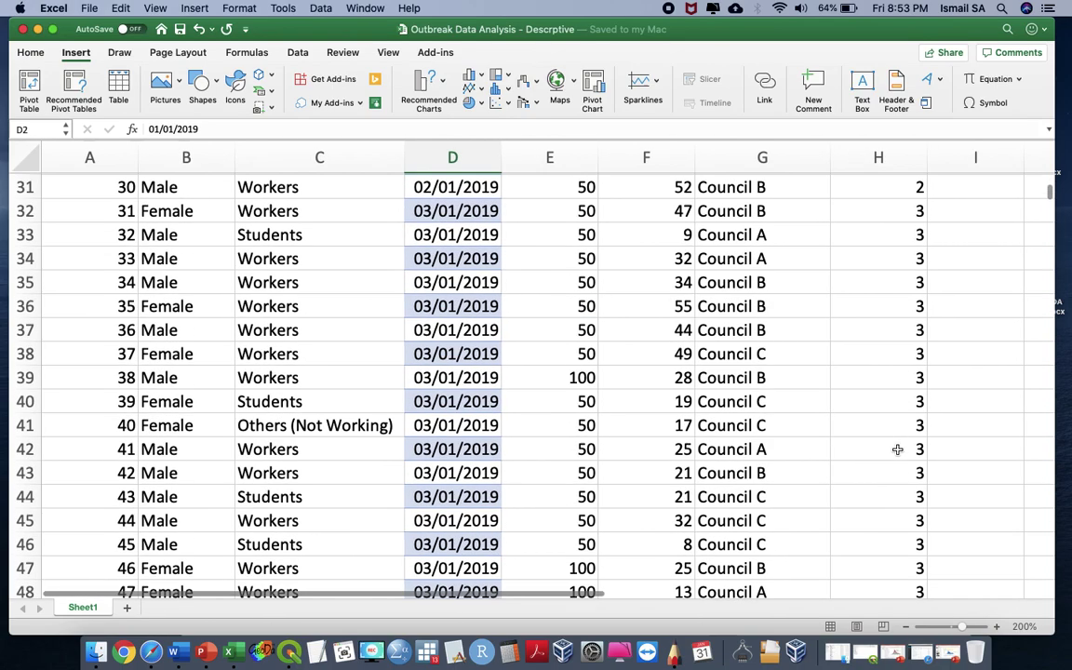
{"action": "scroll", "coordinate": [896, 450], "scroll_direction": "down", "scroll_amount": 20}
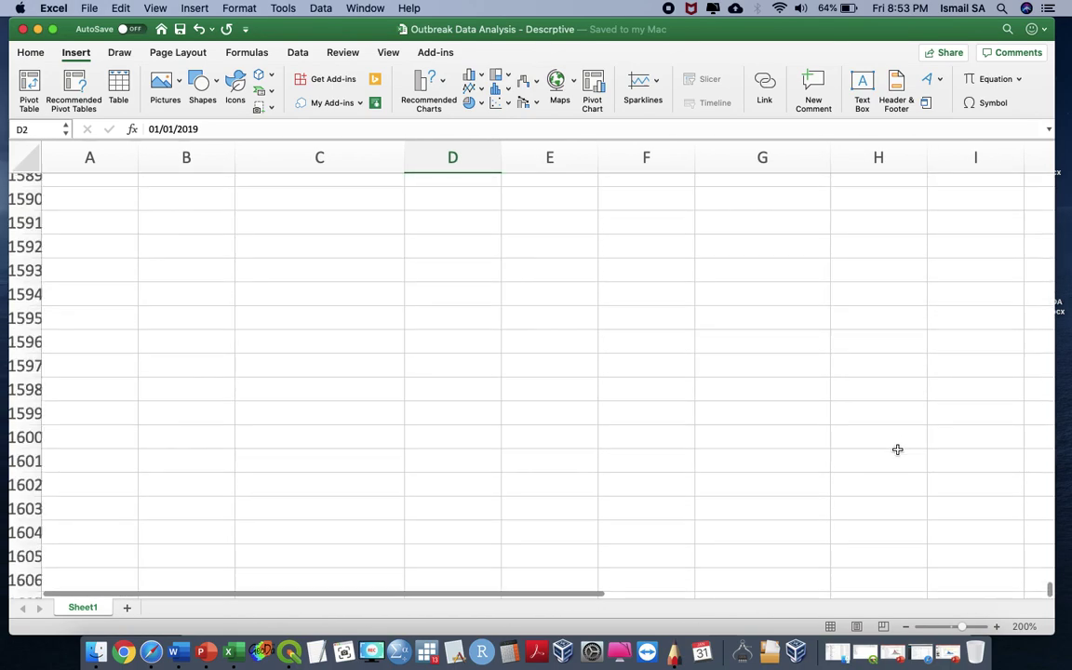
{"action": "scroll", "coordinate": [896, 450], "scroll_direction": "up", "scroll_amount": 20}
{"action": "scroll", "coordinate": [897, 450], "scroll_direction": "up", "scroll_amount": 20}
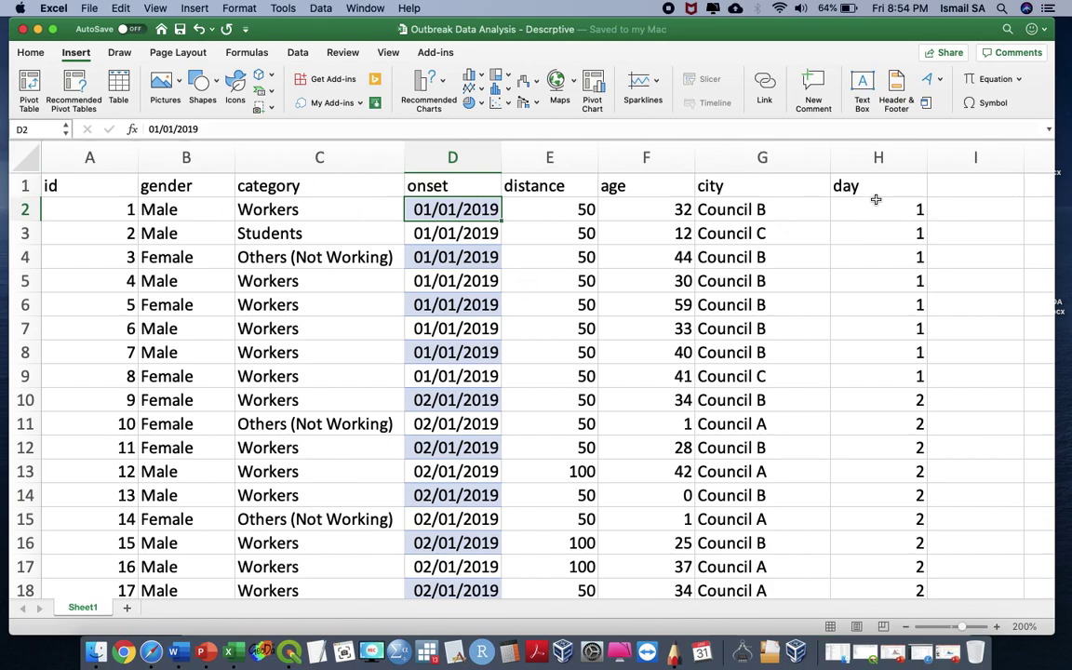
Select column H's day values down to row 1200 and name that range 'day'.
{"action": "scroll", "coordinate": [875, 200], "scroll_direction": "right", "scroll_amount": 2}
{"action": "left_click", "coordinate": [772, 194]}
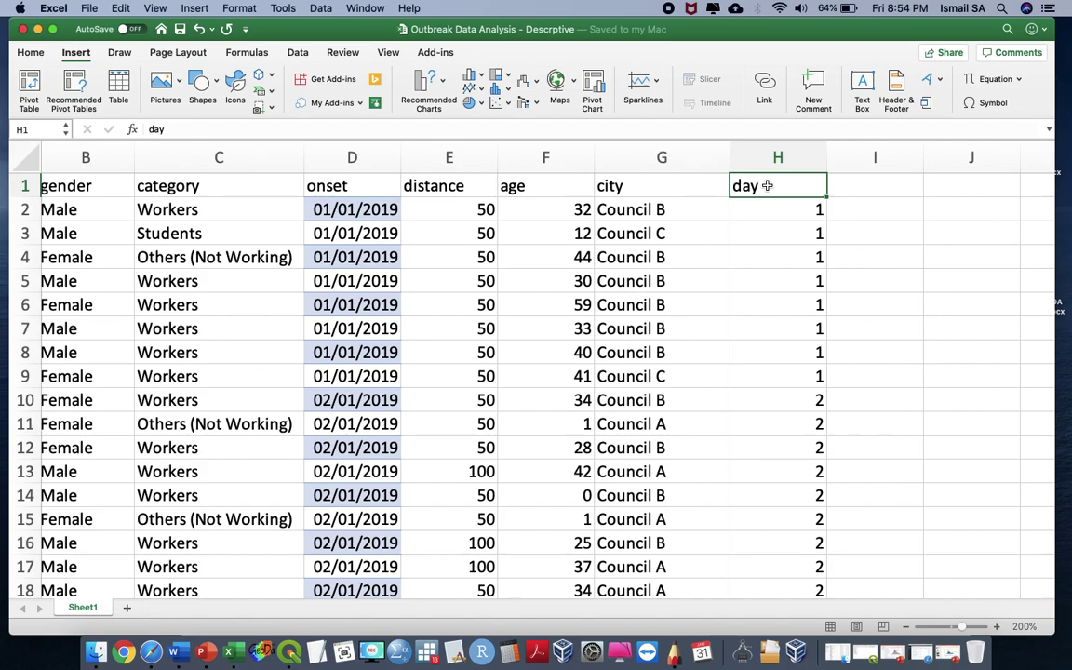
{"action": "left_click", "coordinate": [768, 213]}
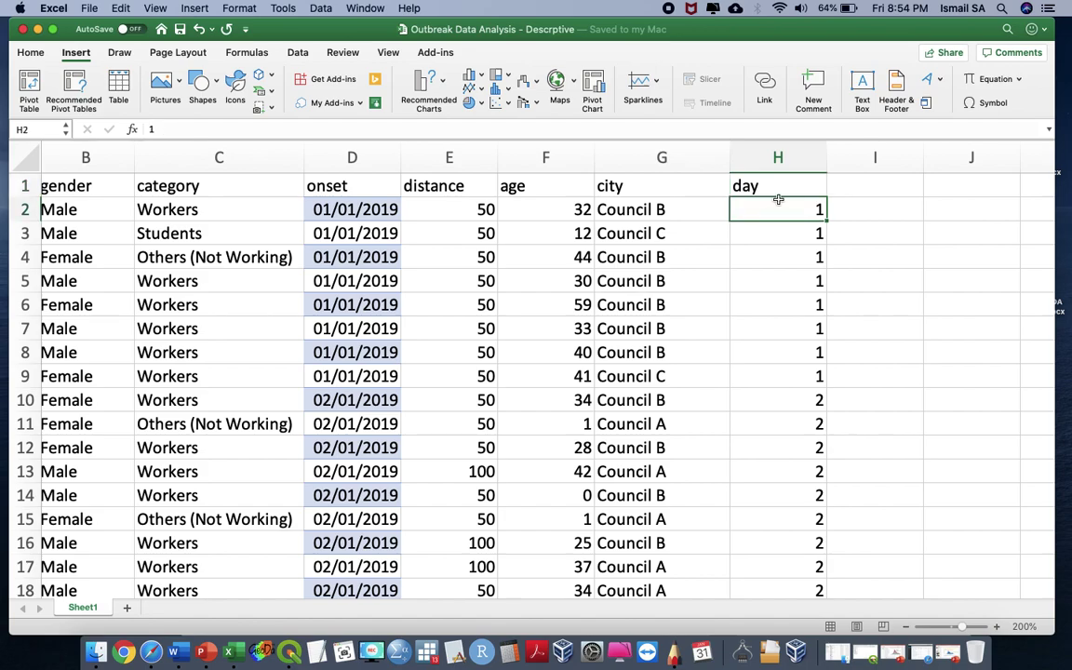
{"action": "left_click", "coordinate": [782, 191]}
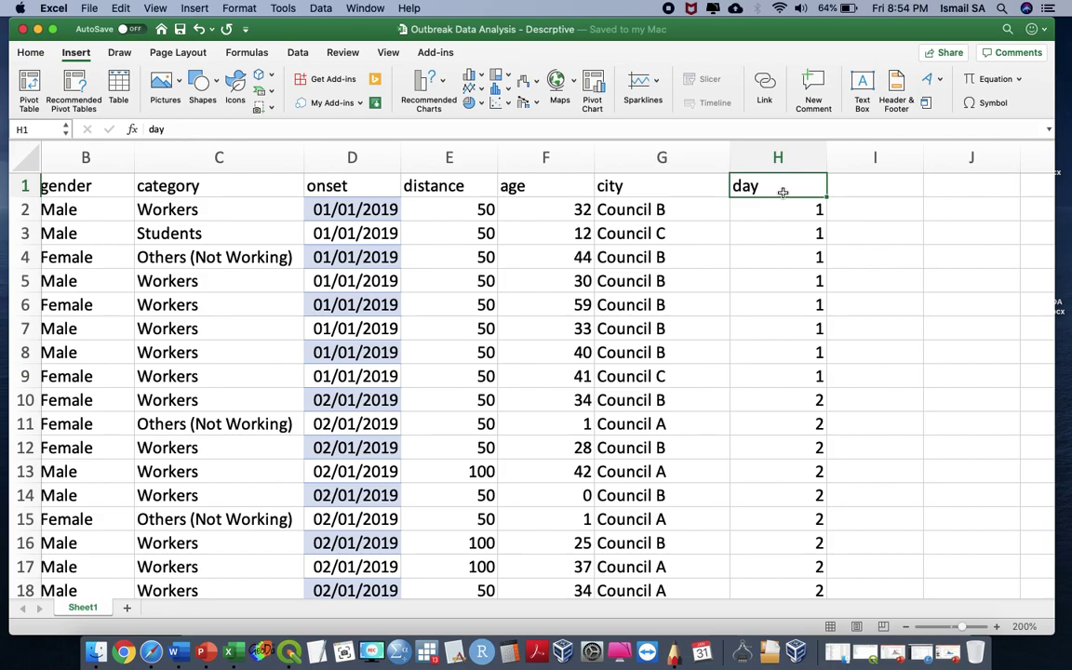
{"action": "key", "text": "super+shift+Down"}
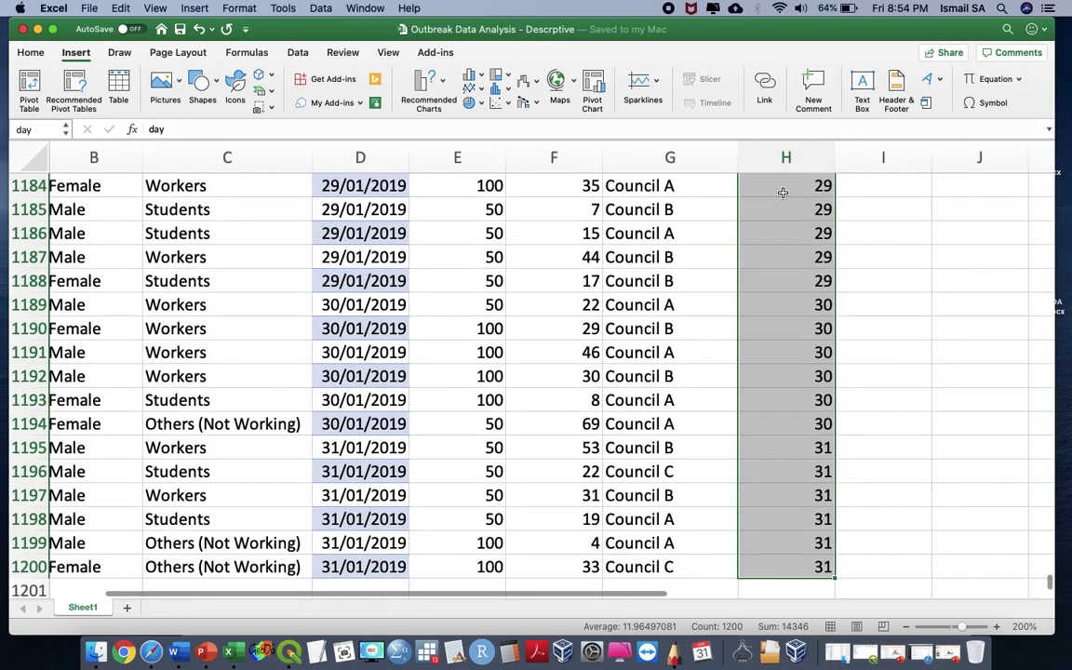
{"action": "scroll", "coordinate": [782, 192], "scroll_direction": "up", "scroll_amount": 20}
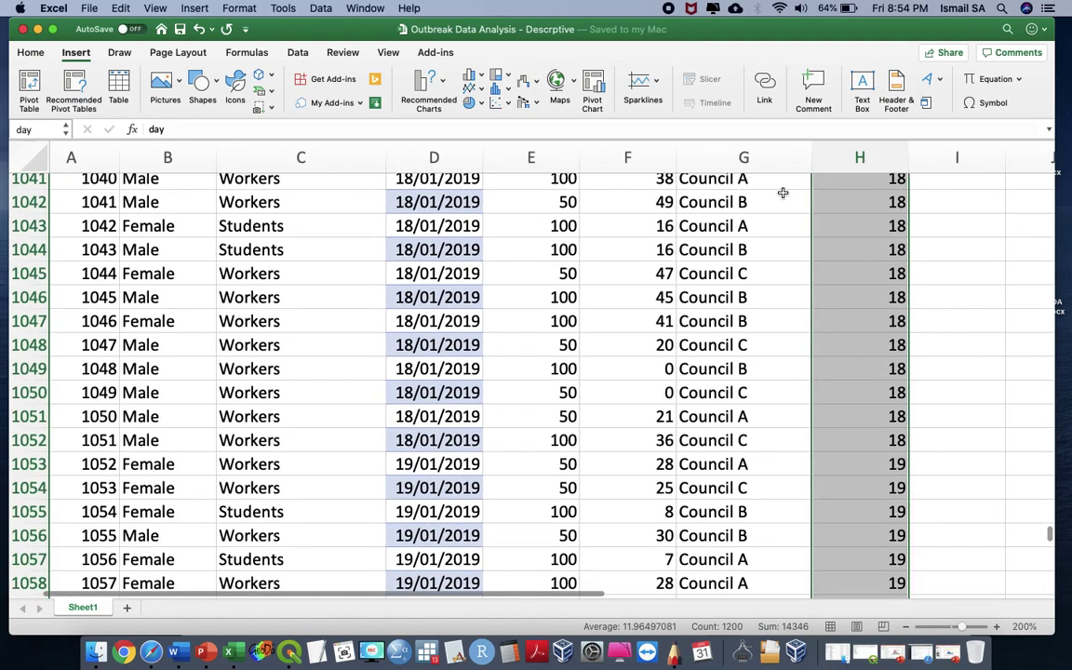
{"action": "scroll", "coordinate": [783, 192], "scroll_direction": "up", "scroll_amount": 20}
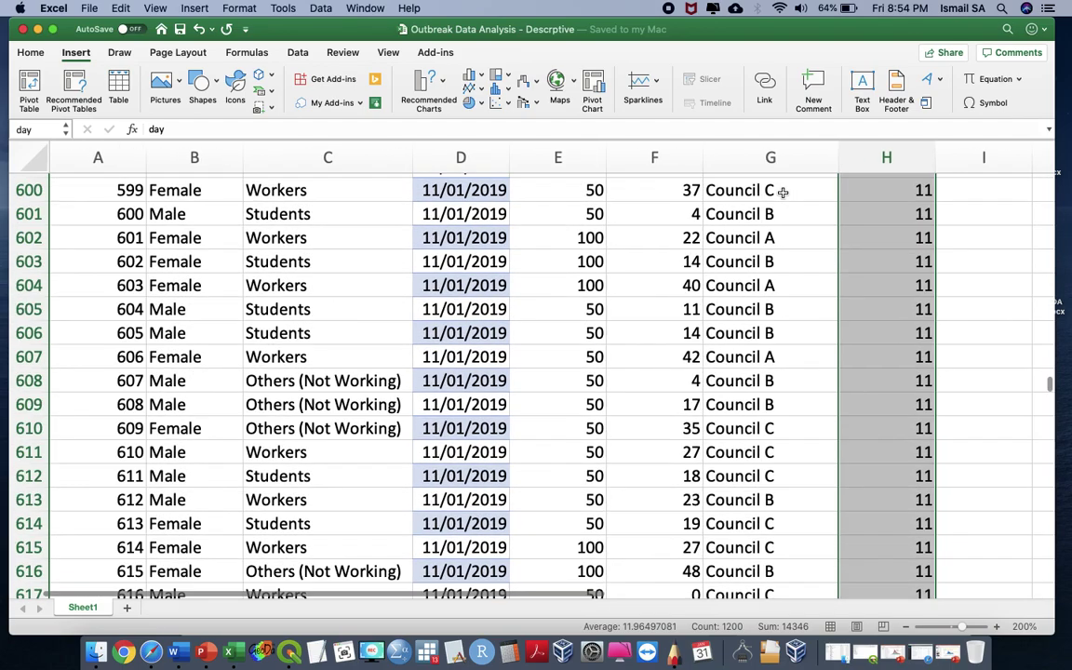
{"action": "left_click", "coordinate": [42, 129]}
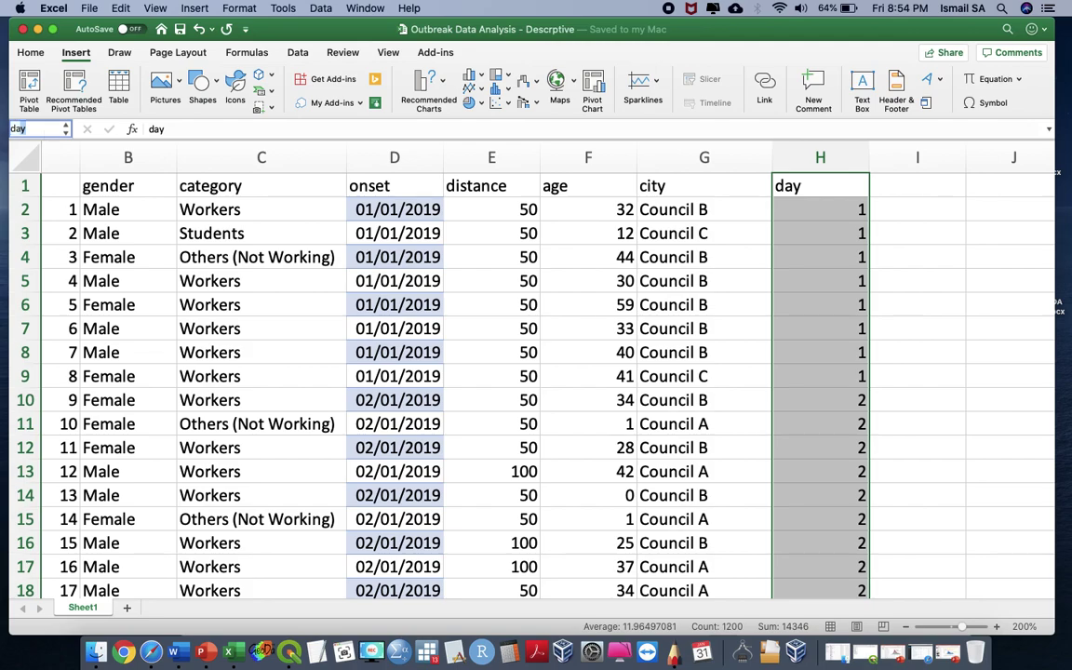
{"action": "key", "text": "Right"}
{"action": "key", "text": "Return"}
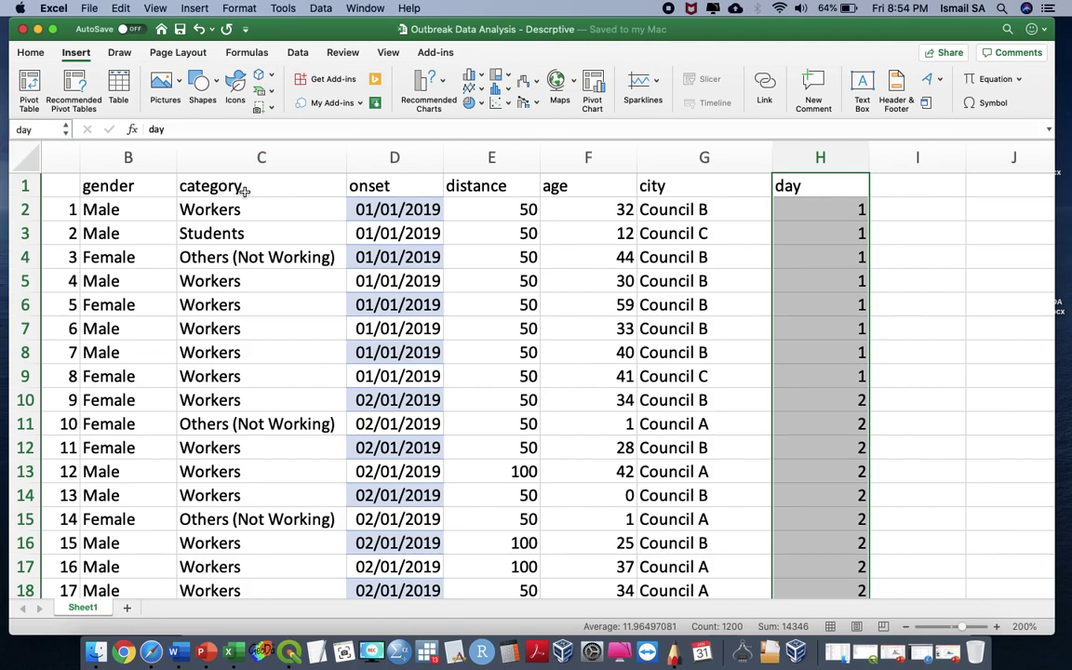
Select column B from B1 down to the last record and name the range 'gender'.
{"action": "scroll", "coordinate": [167, 188], "scroll_direction": "left", "scroll_amount": 3}
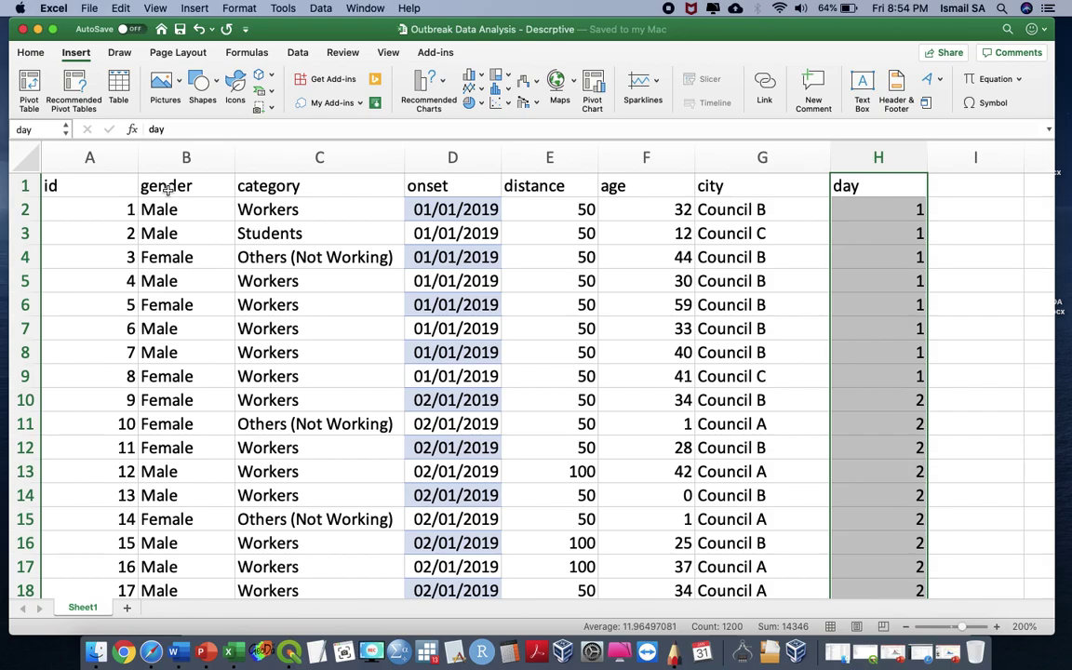
{"action": "left_click", "coordinate": [168, 188]}
{"action": "scroll", "coordinate": [167, 189], "scroll_direction": "down", "scroll_amount": 3}
{"action": "scroll", "coordinate": [167, 189], "scroll_direction": "up", "scroll_amount": 3}
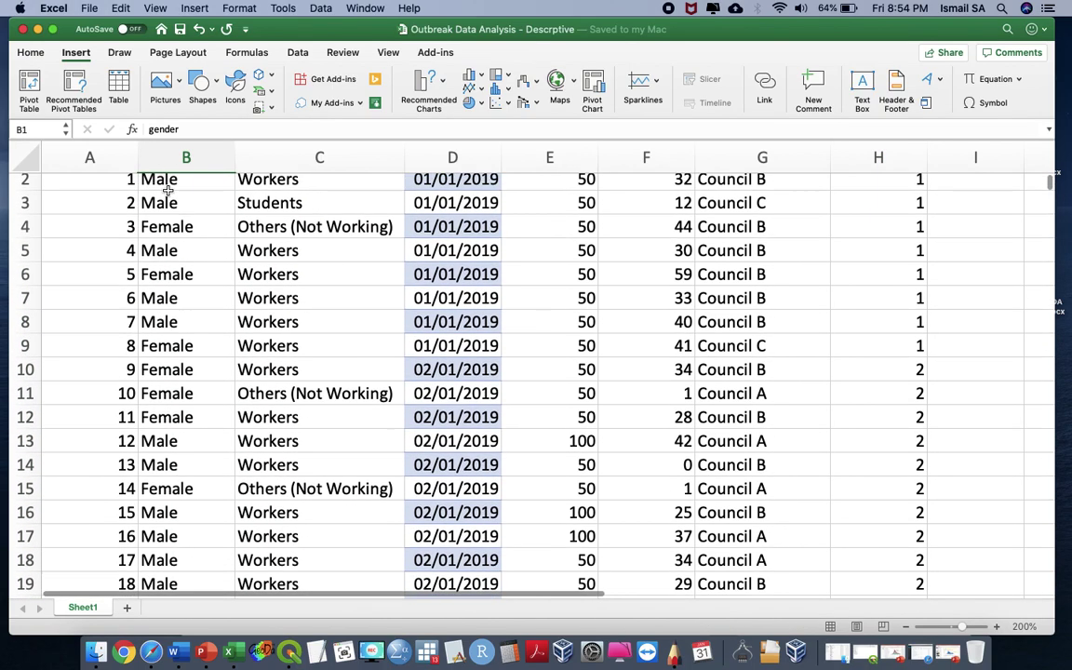
{"action": "scroll", "coordinate": [168, 188], "scroll_direction": "up", "scroll_amount": 1}
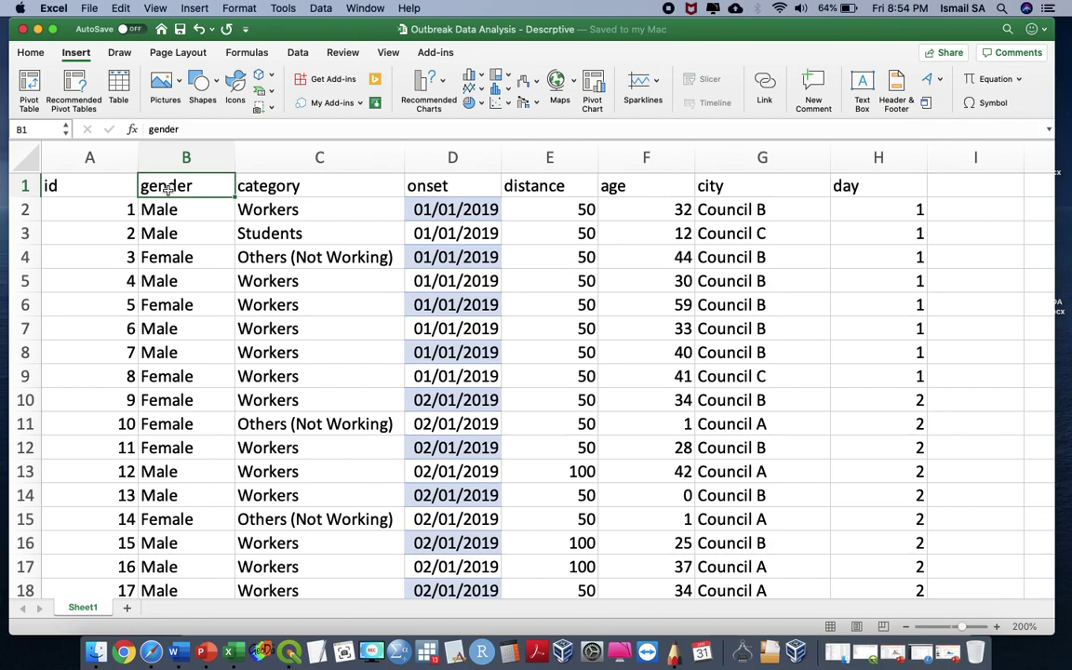
{"action": "key", "text": "super+shift+Down"}
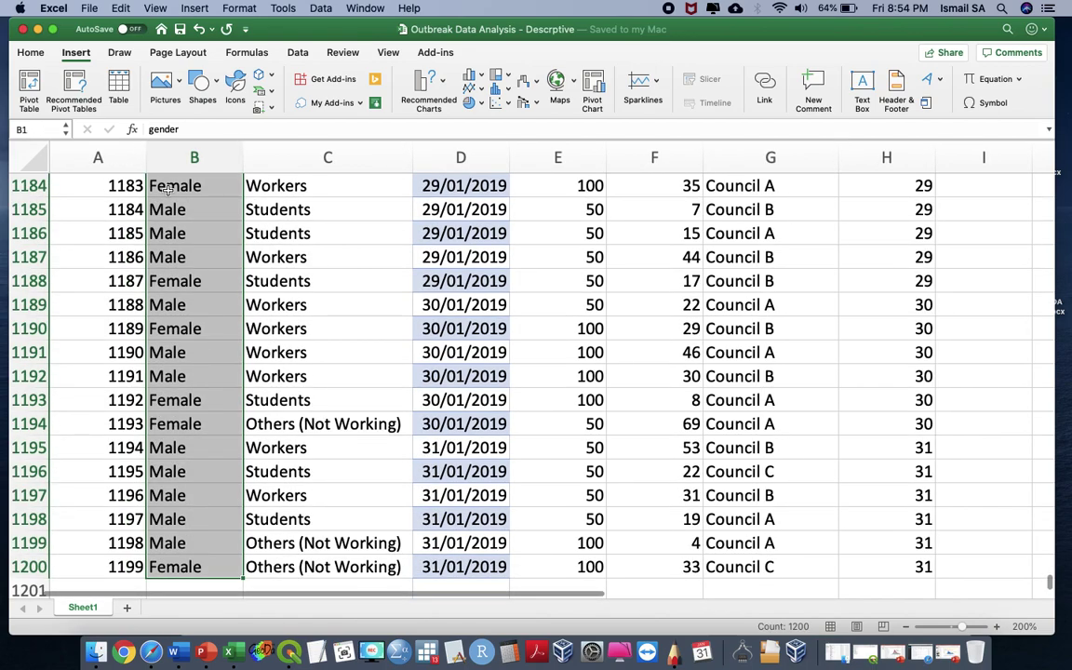
{"action": "left_click", "coordinate": [48, 129]}
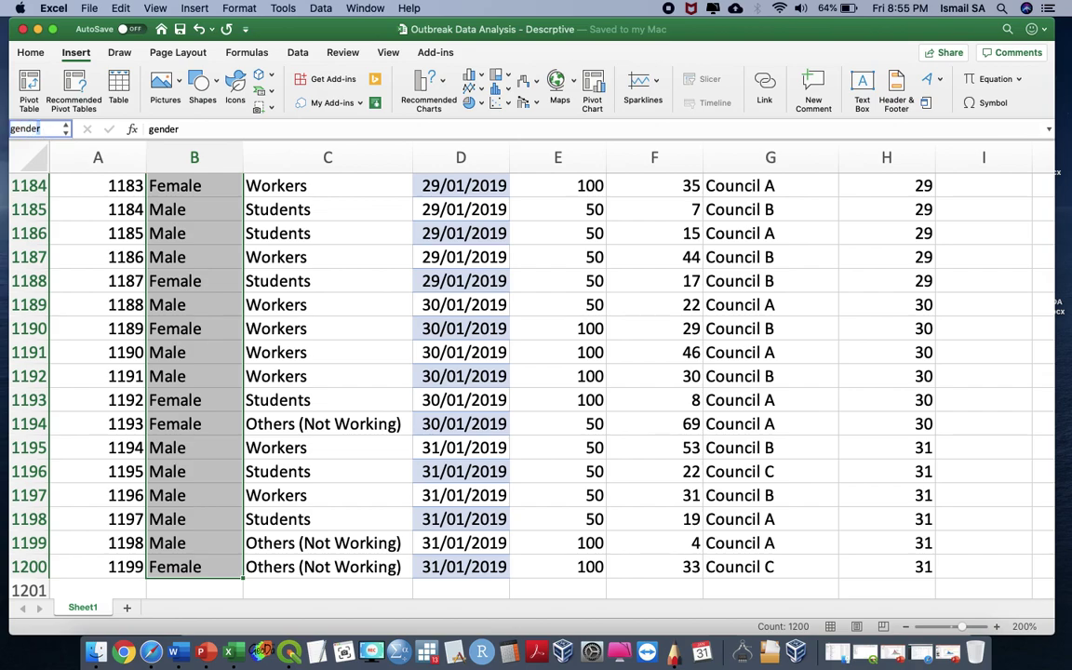
{"action": "key", "text": "Return"}
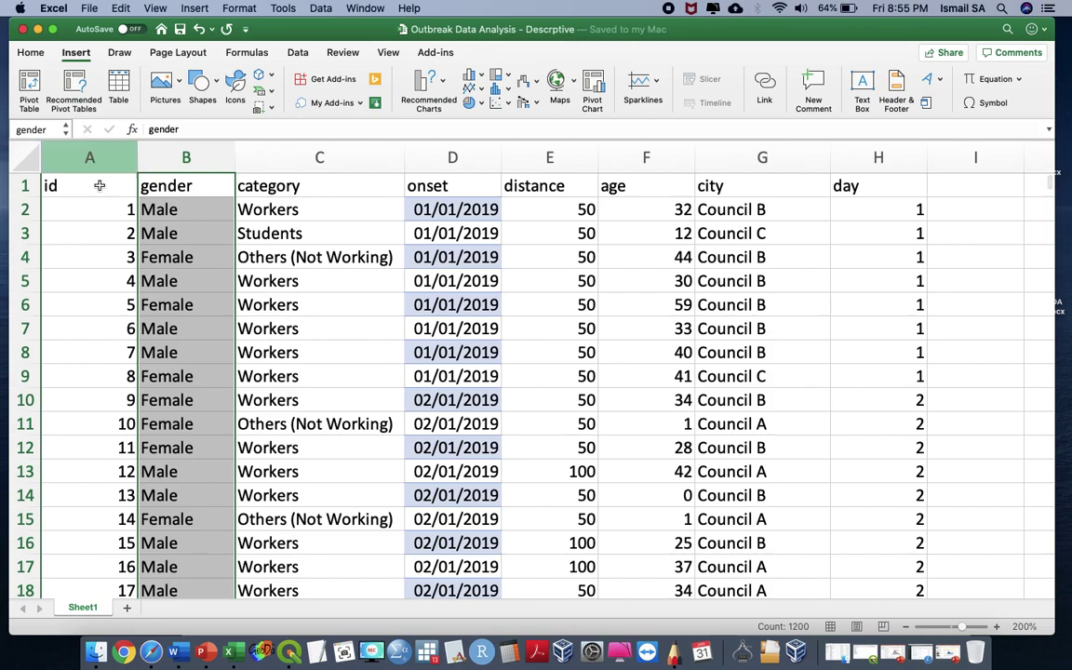
Review the gender column B from the top, ending on the day header cell H1.
{"action": "left_click", "coordinate": [197, 213]}
{"action": "left_click", "coordinate": [197, 185]}
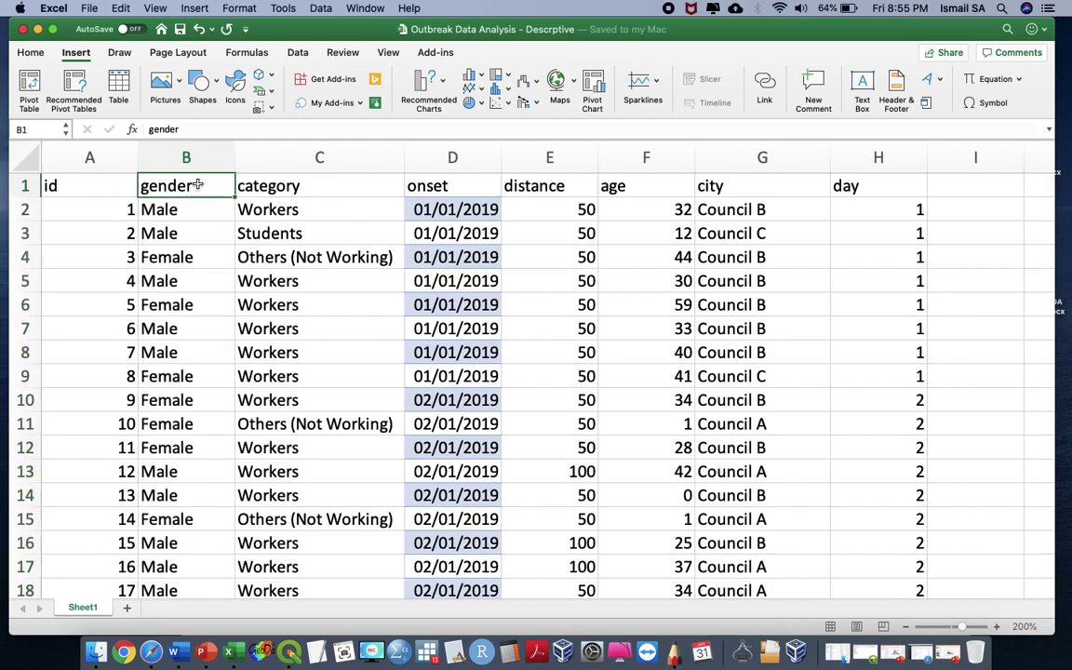
{"action": "left_click", "coordinate": [205, 149]}
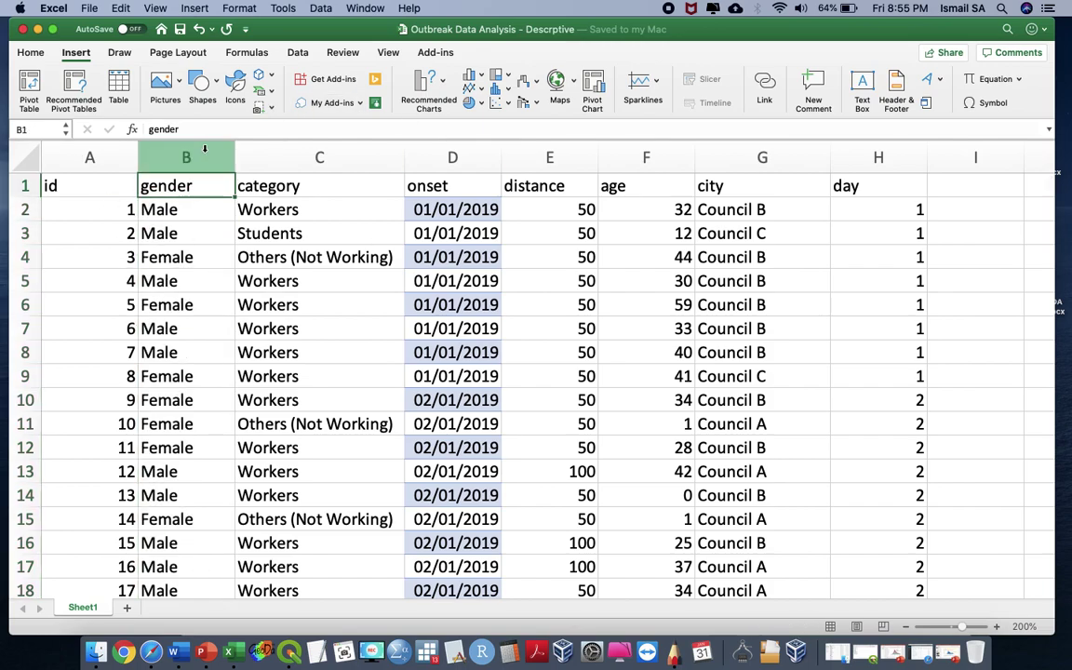
{"action": "left_click", "coordinate": [205, 149]}
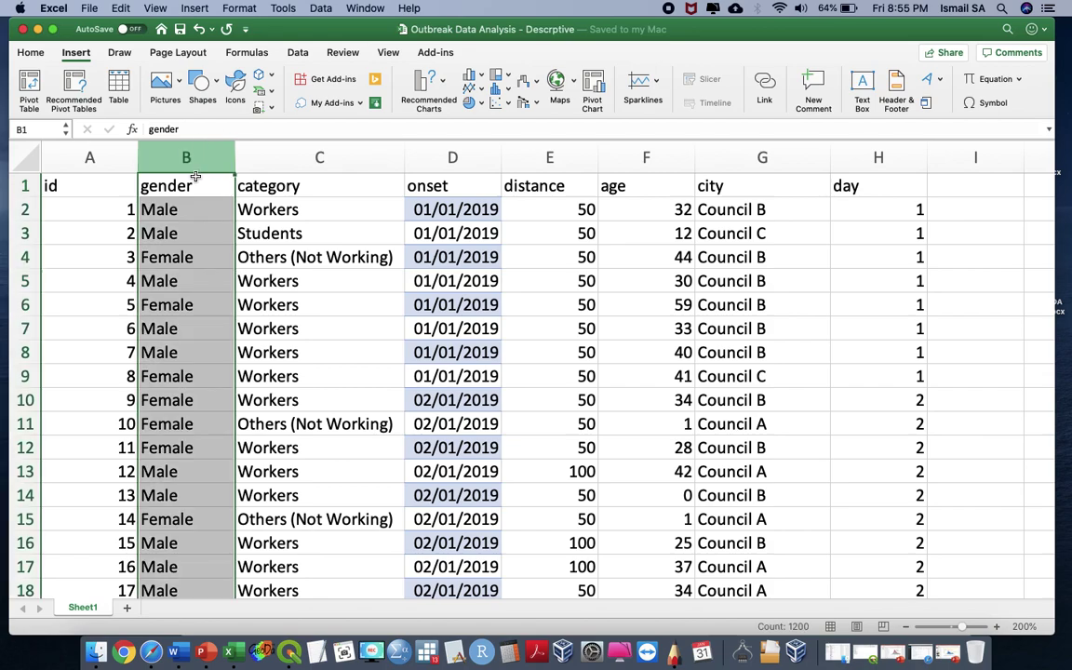
{"action": "left_click", "coordinate": [192, 185]}
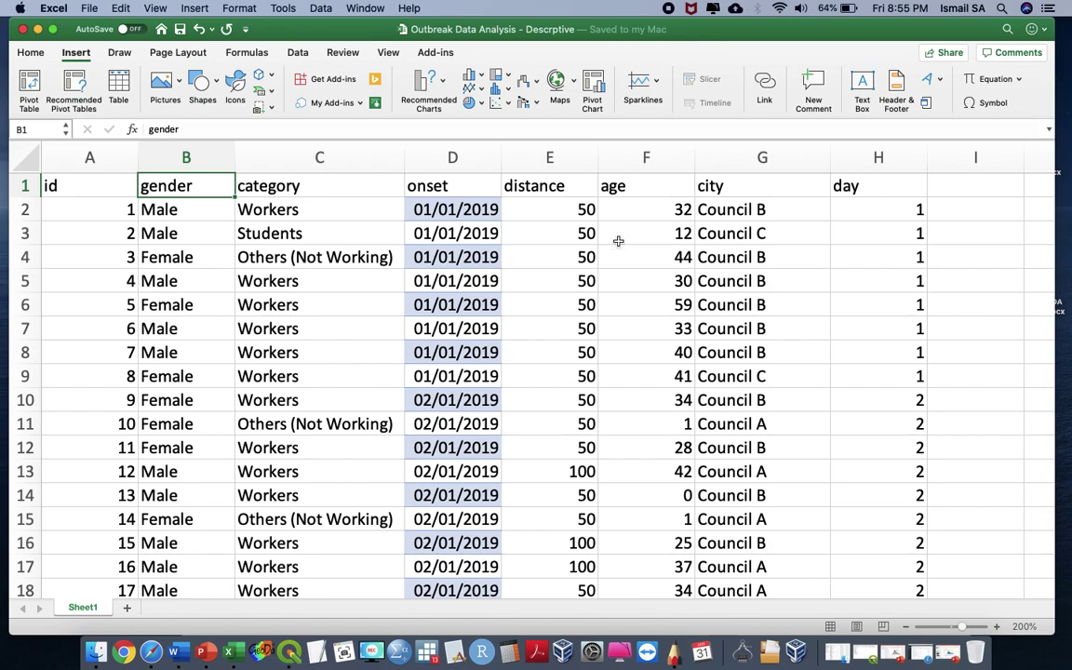
{"action": "left_click", "coordinate": [869, 188]}
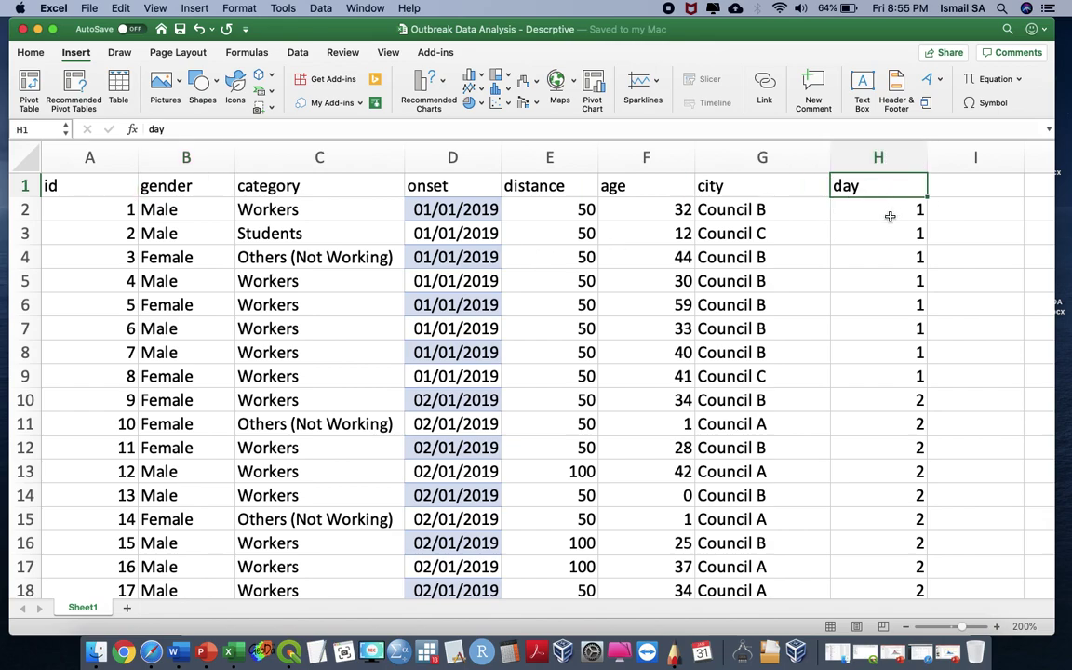
On a new Sheet3, enter a 'day' header in B2 and fill days 1 to 31 in B3:B33.
{"action": "left_click", "coordinate": [126, 607]}
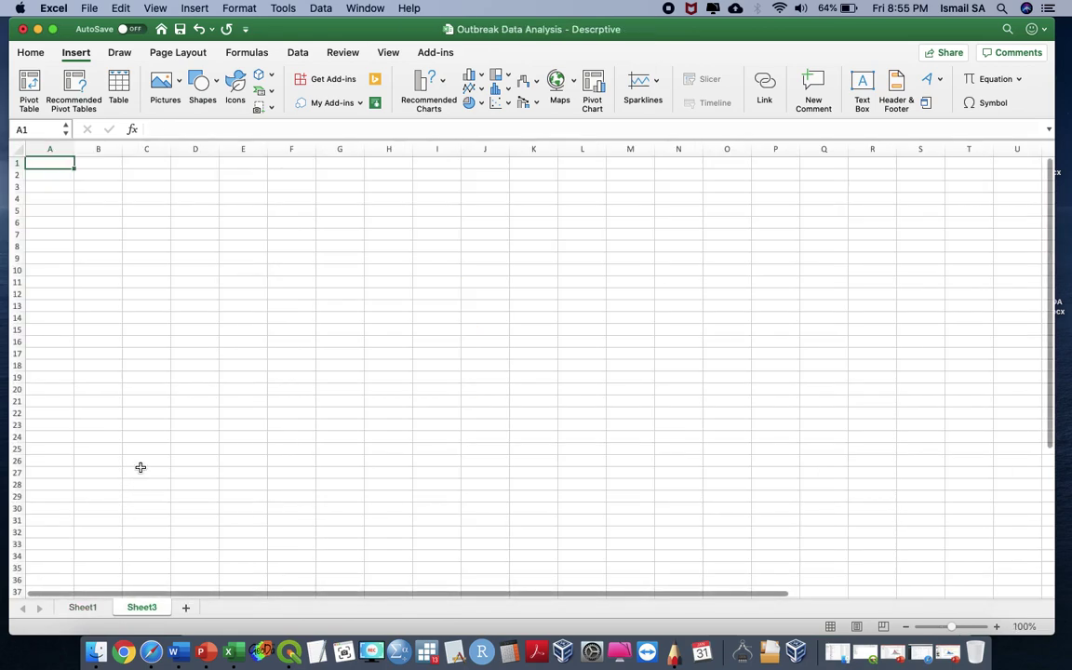
{"action": "left_click", "coordinate": [89, 173]}
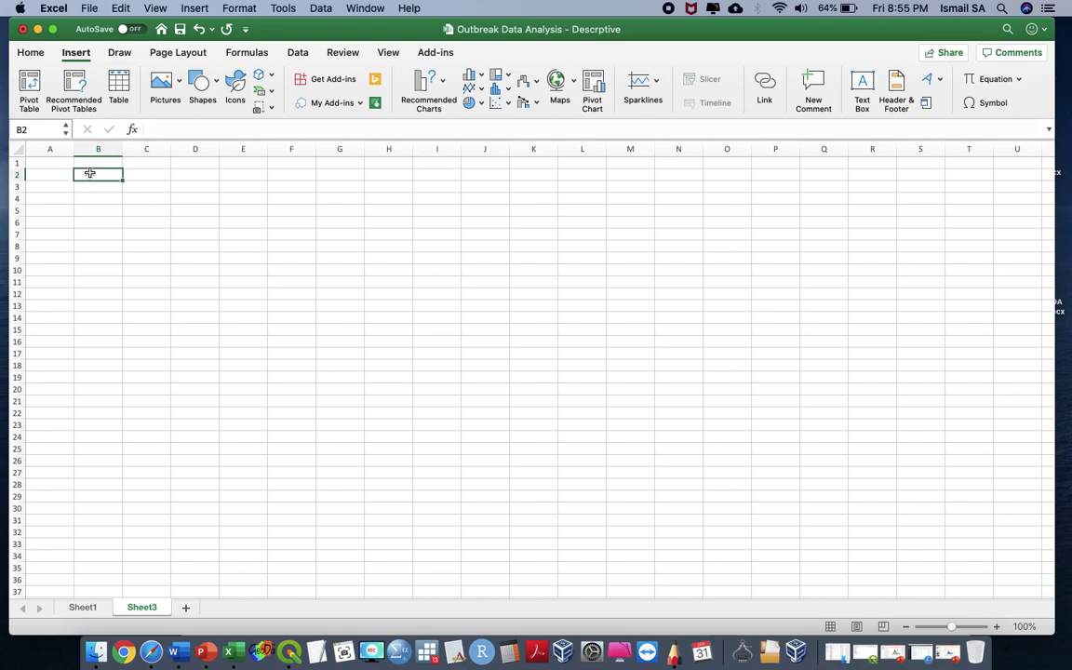
{"action": "type", "text": "day"}
{"action": "key", "text": "Return"}
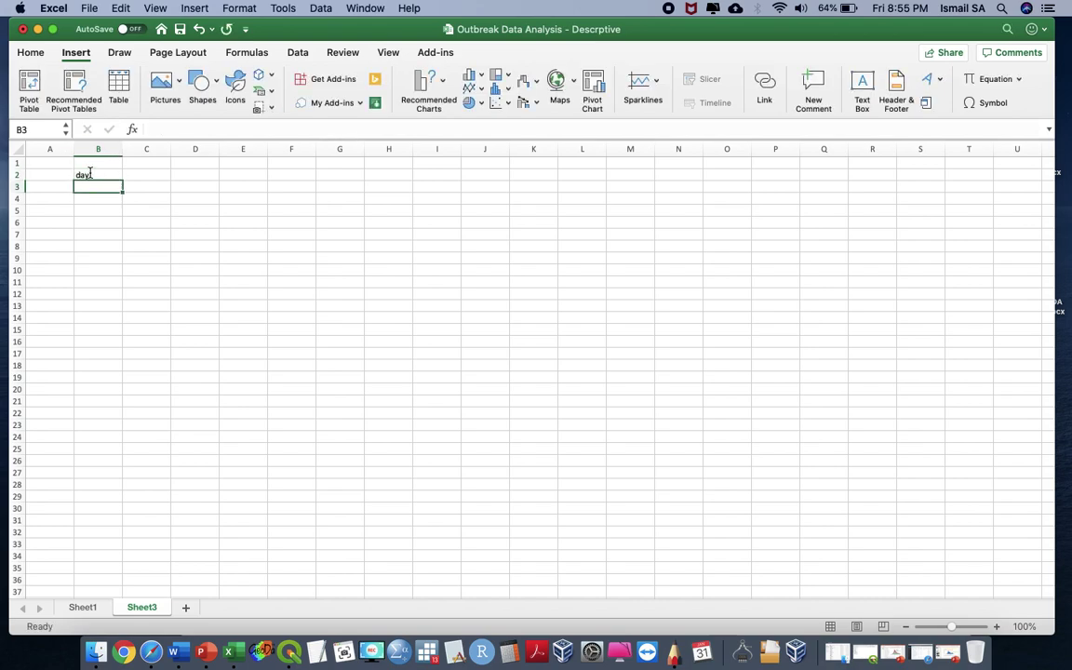
{"action": "type", "text": "1"}
{"action": "key", "text": "Return"}
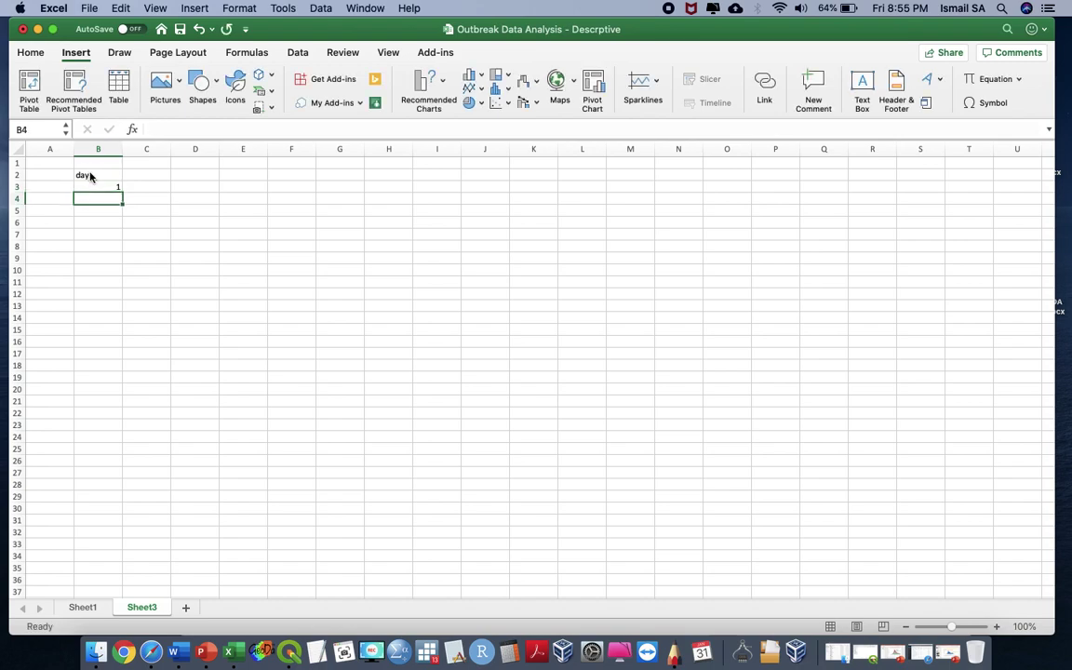
{"action": "key", "text": "Return"}
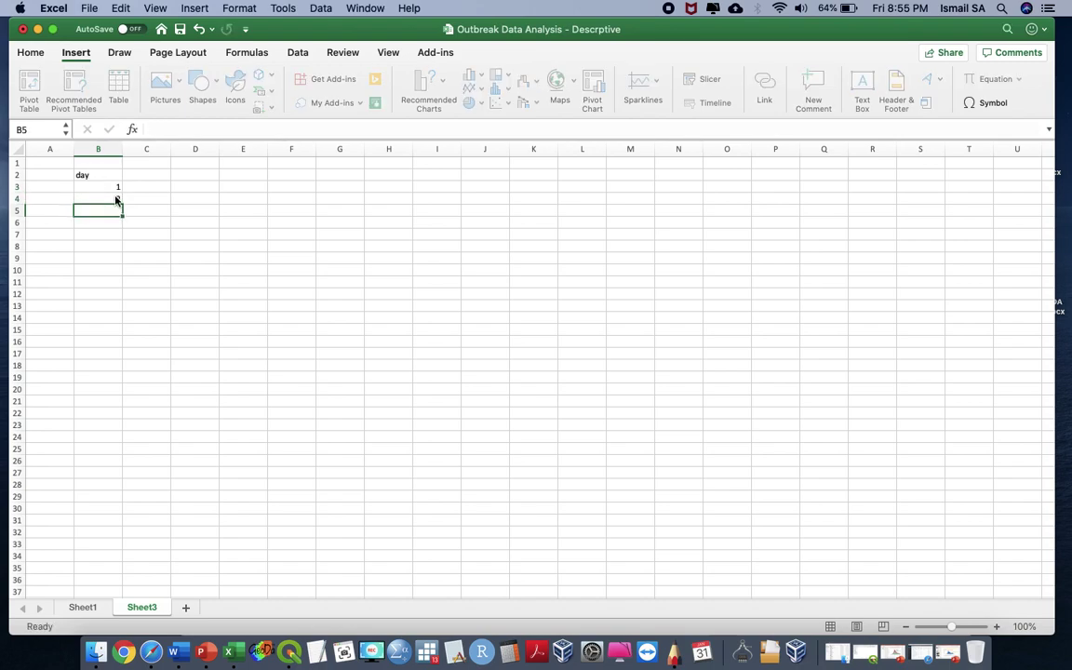
{"action": "left_click_drag", "start_coordinate": [114, 186], "coordinate": [120, 547]}
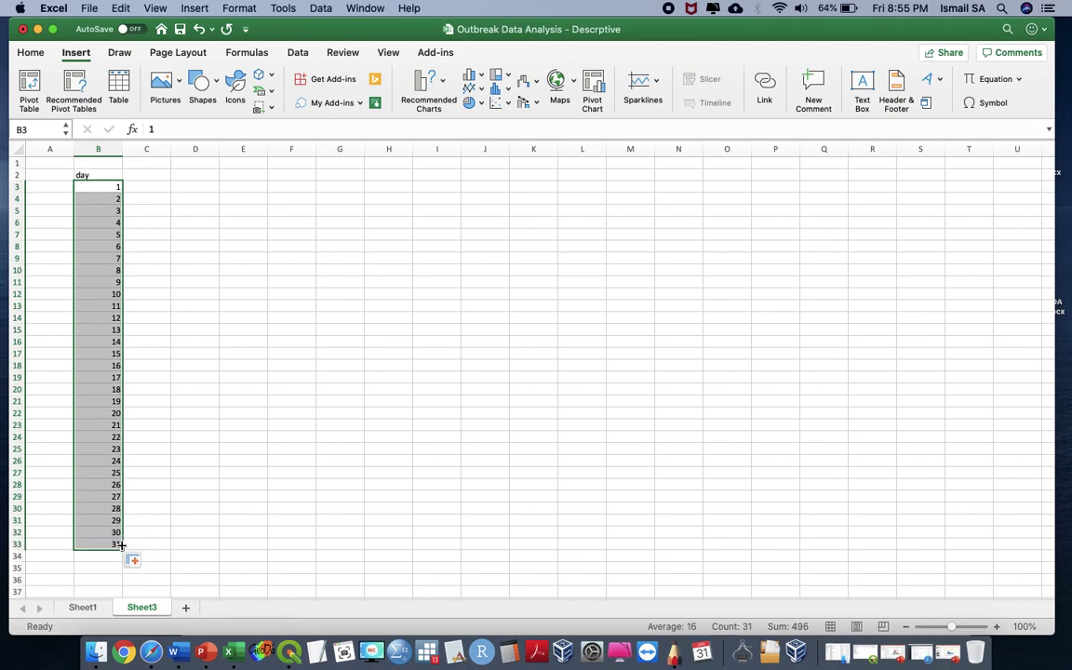
{"action": "left_click", "coordinate": [156, 174]}
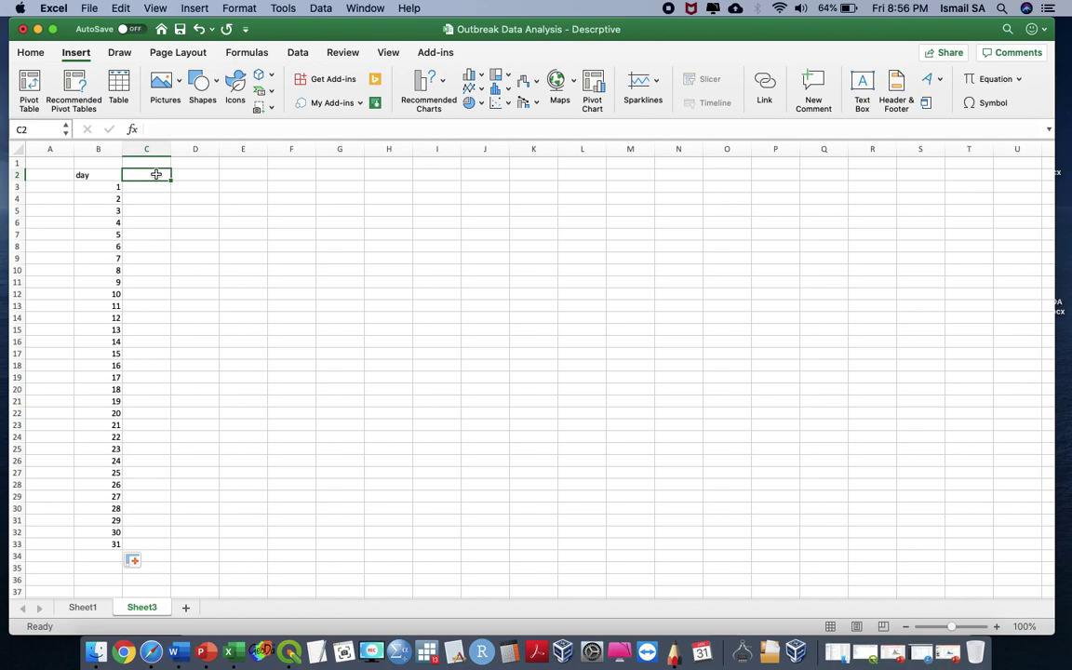
Enter the 'case' header in C2 and begin the formula =countif(day,B3 in C3.
{"action": "type", "text": "case"}
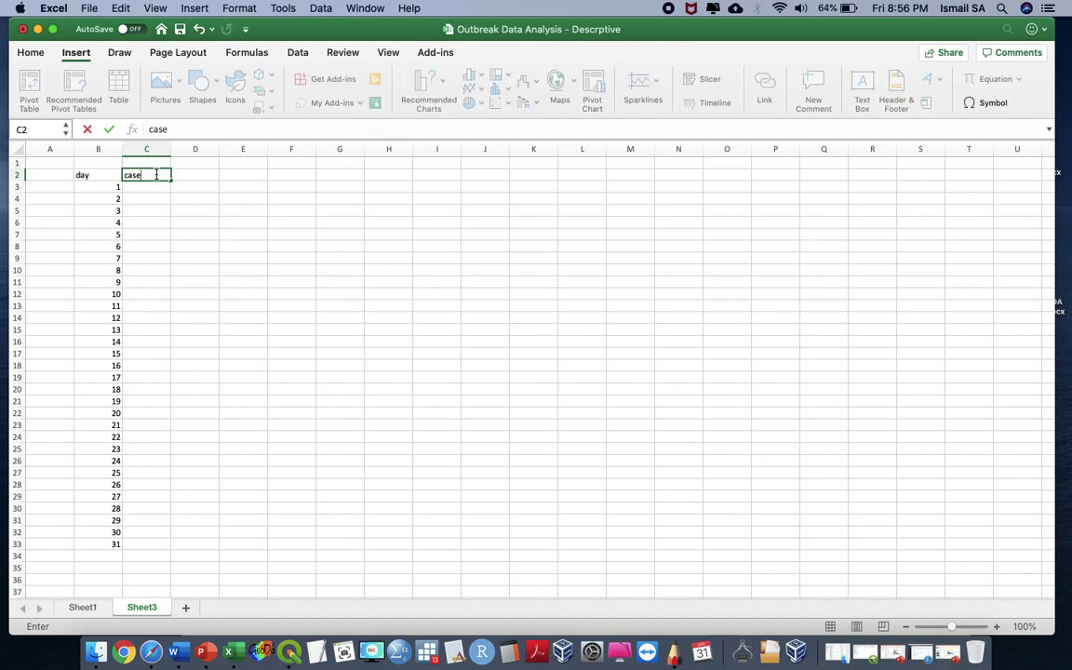
{"action": "key", "text": "Return"}
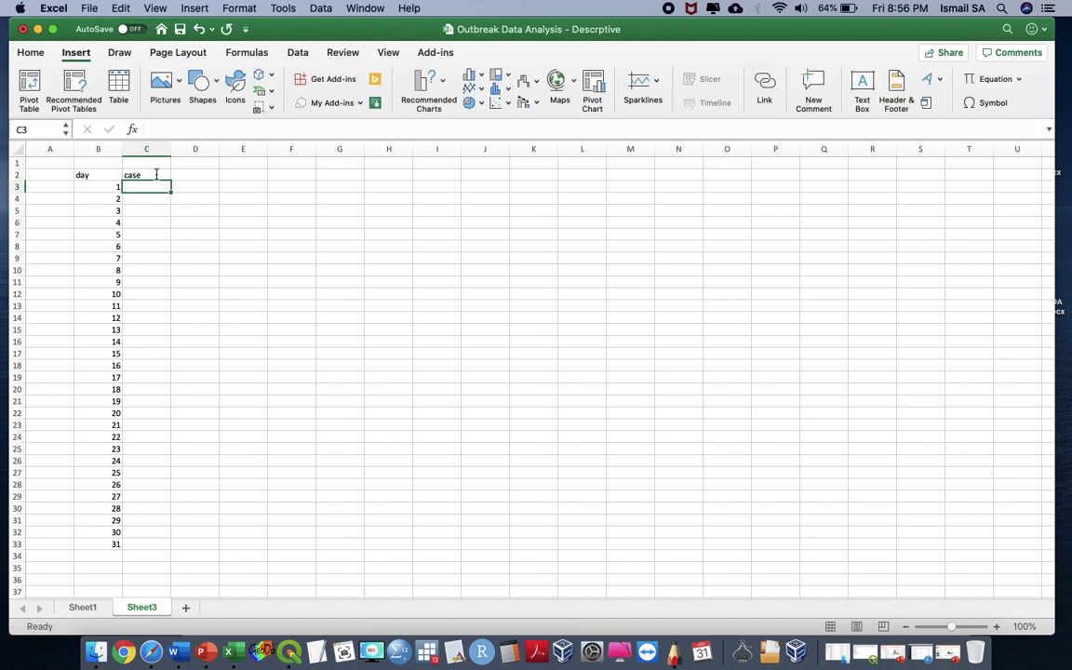
{"action": "scroll", "coordinate": [156, 174], "scroll_direction": "right", "scroll_amount": 20}
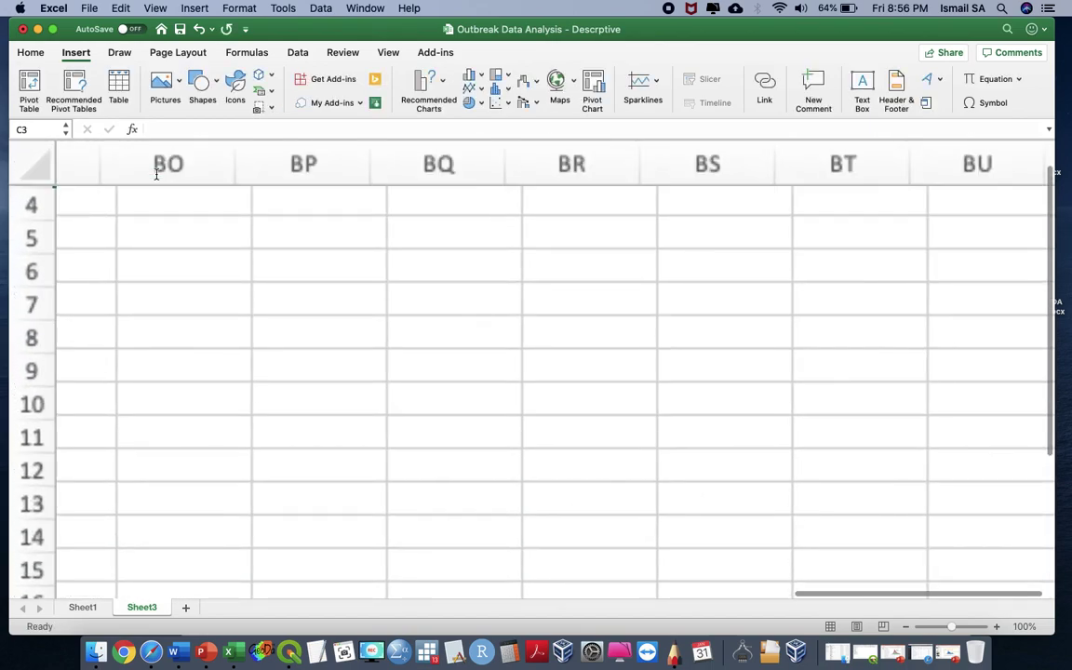
{"action": "scroll", "coordinate": [239, 242], "scroll_direction": "right", "scroll_amount": 20}
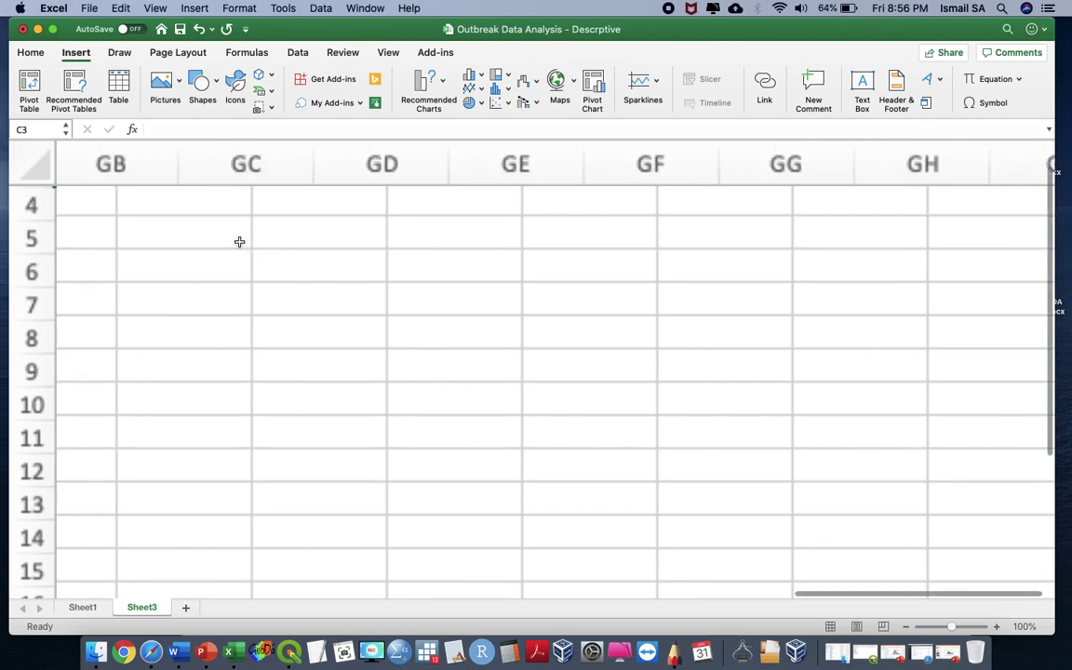
{"action": "scroll", "coordinate": [239, 242], "scroll_direction": "up", "scroll_amount": 2}
{"action": "scroll", "coordinate": [239, 242], "scroll_direction": "left", "scroll_amount": 20}
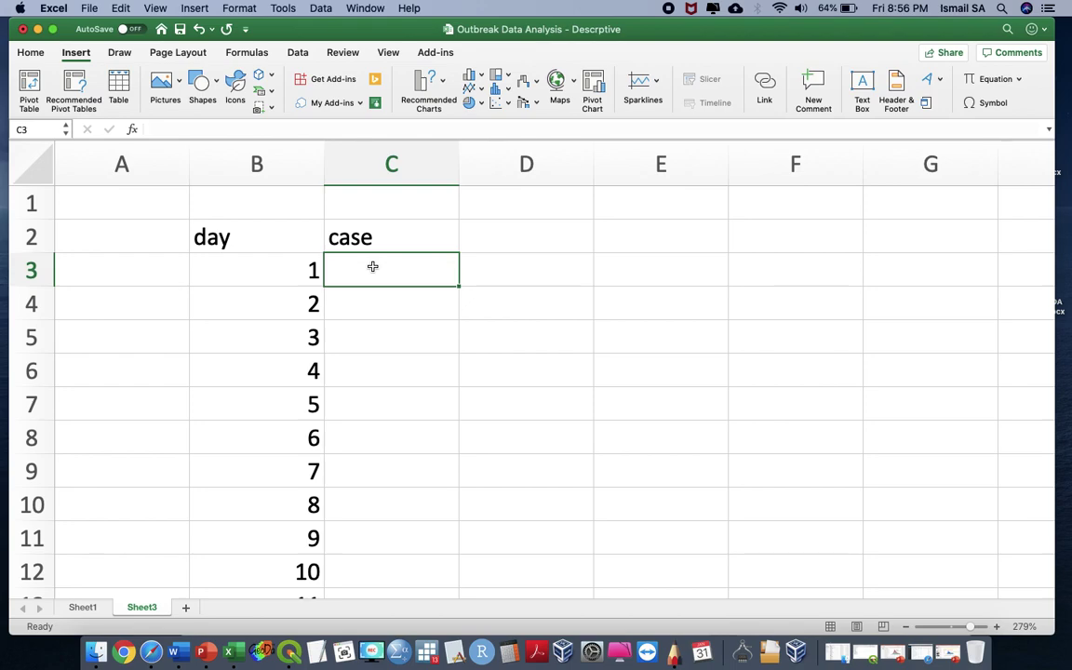
{"action": "type", "text": "="}
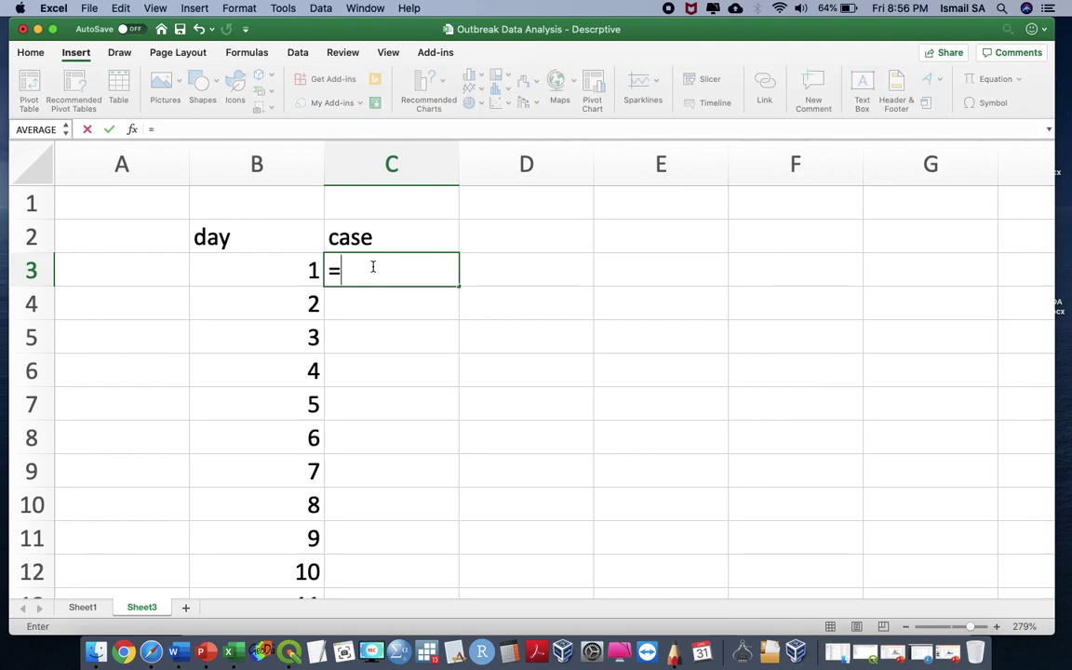
{"action": "type", "text": "cou"}
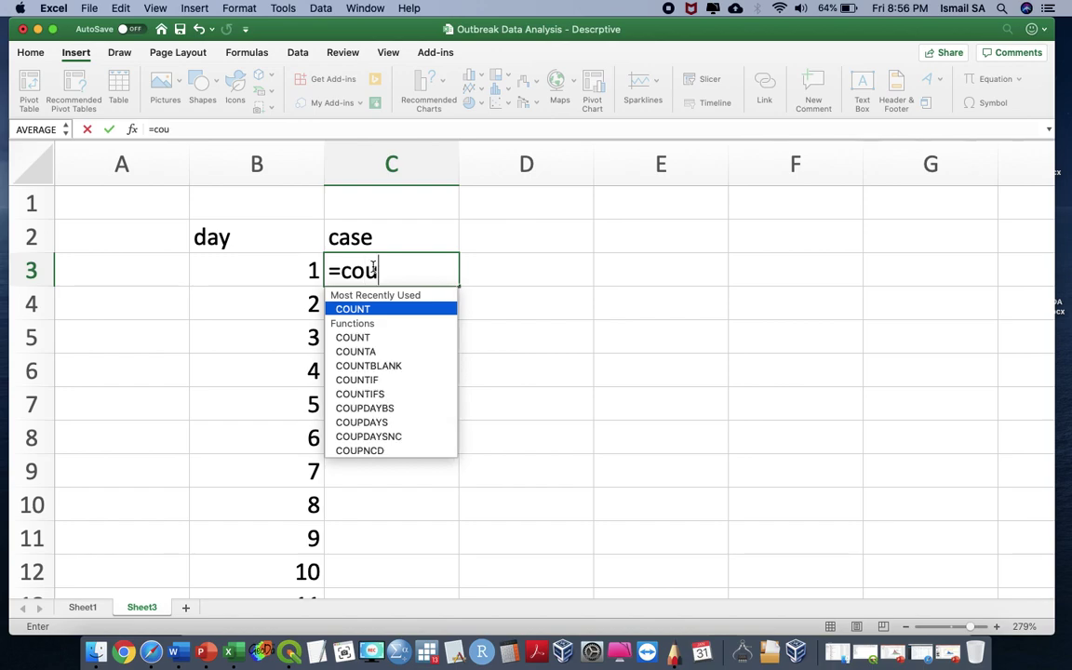
{"action": "type", "text": "ntif"}
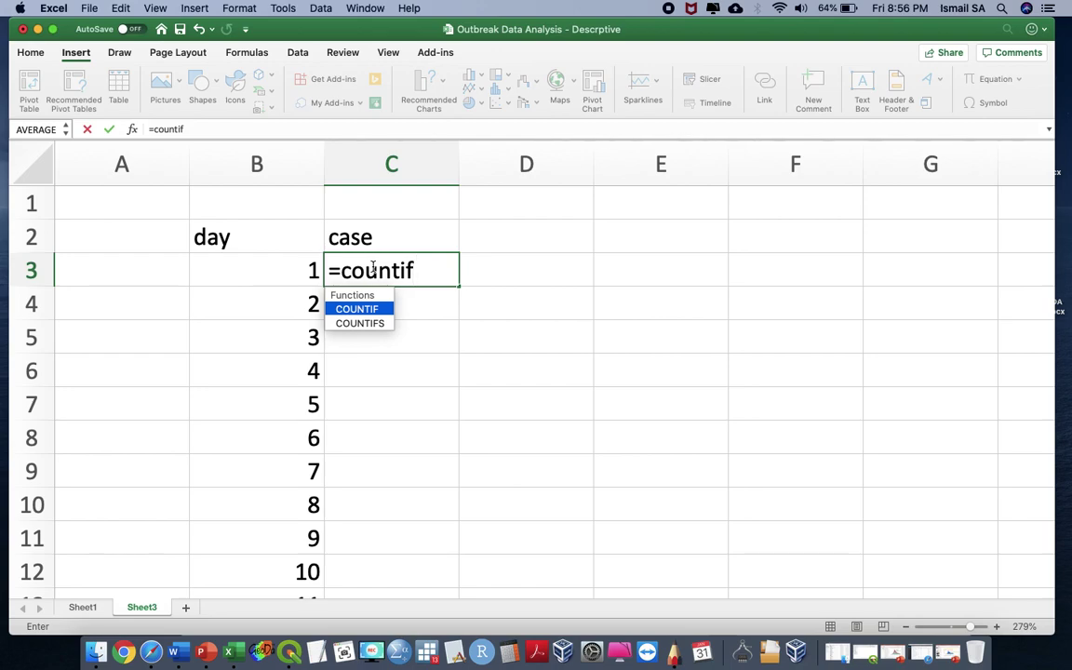
{"action": "type", "text": "("}
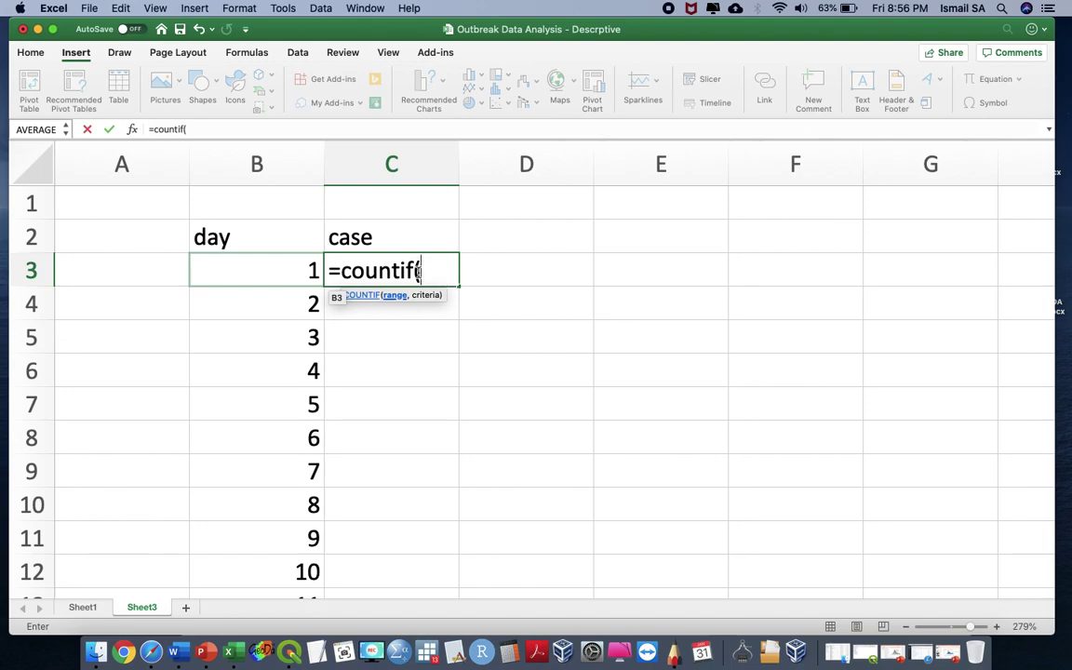
{"action": "type", "text": "day"}
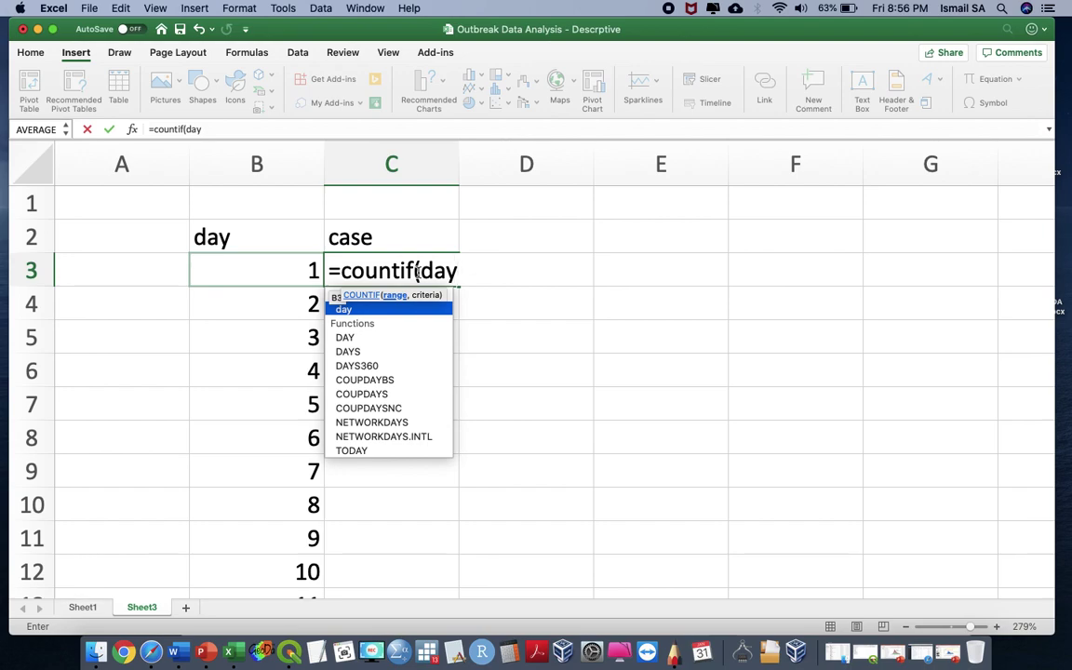
{"action": "type", "text": ","}
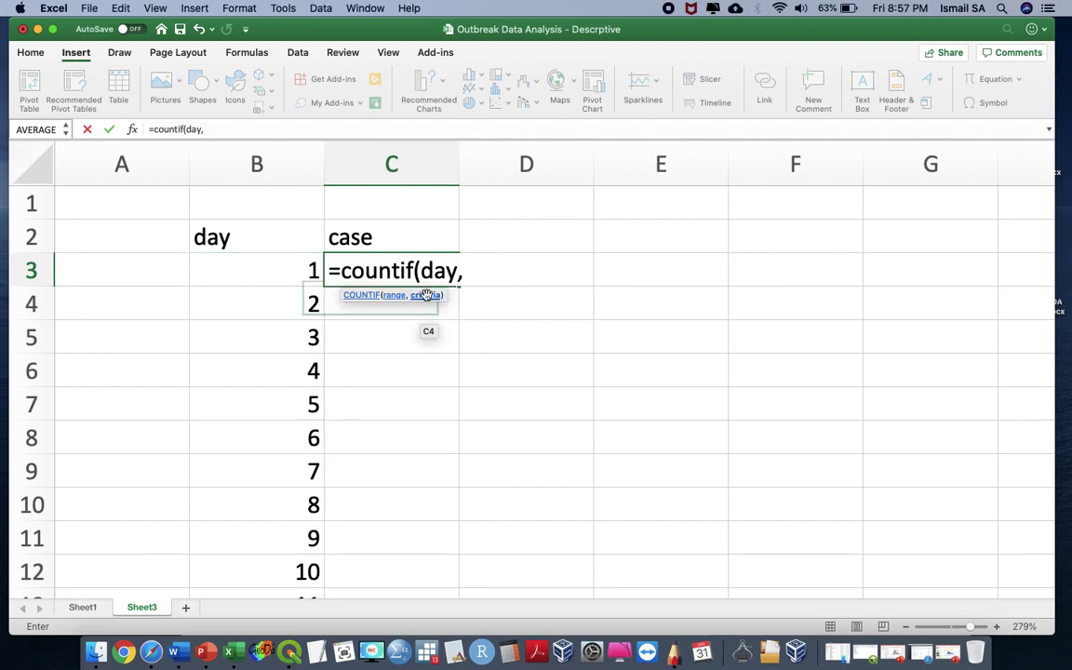
{"action": "left_click", "coordinate": [293, 275]}
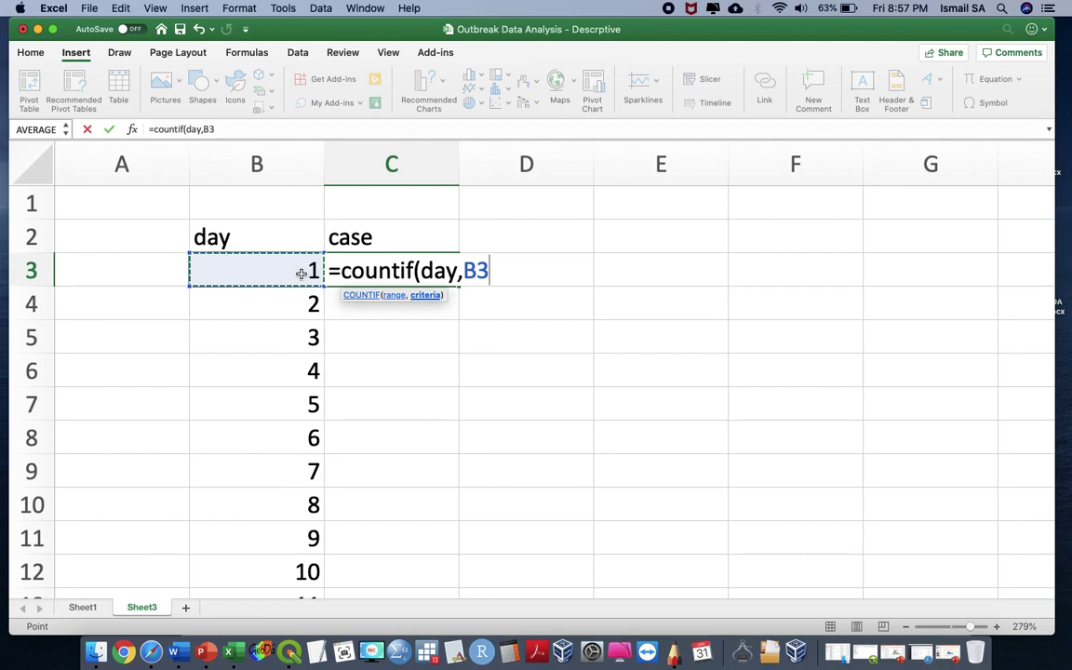
{"action": "key", "text": "Return"}
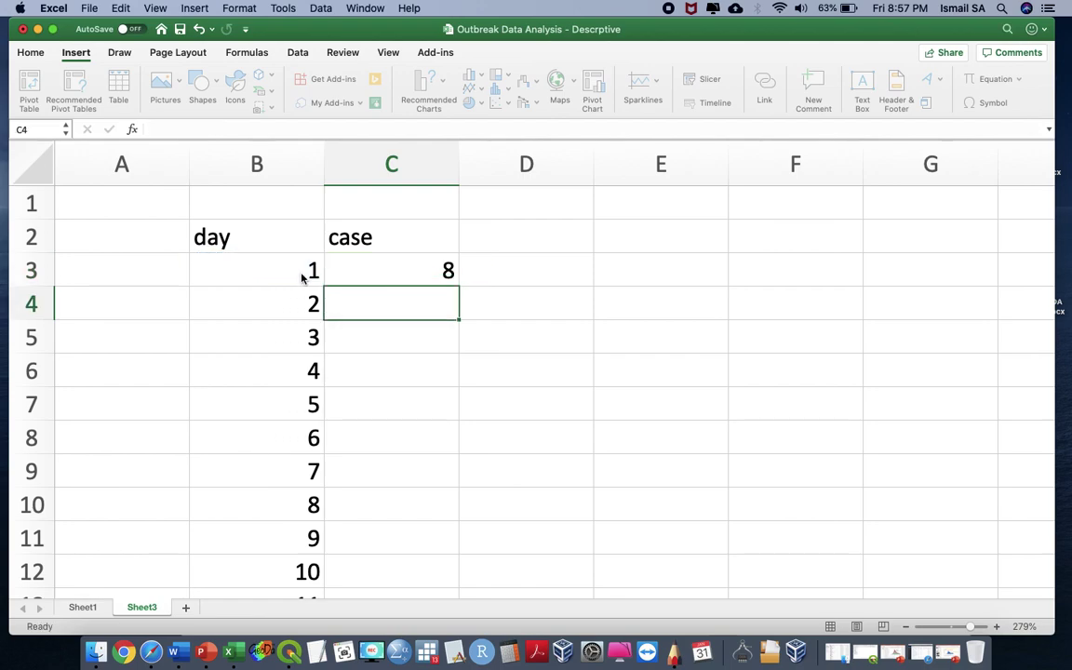
{"action": "left_click", "coordinate": [390, 265]}
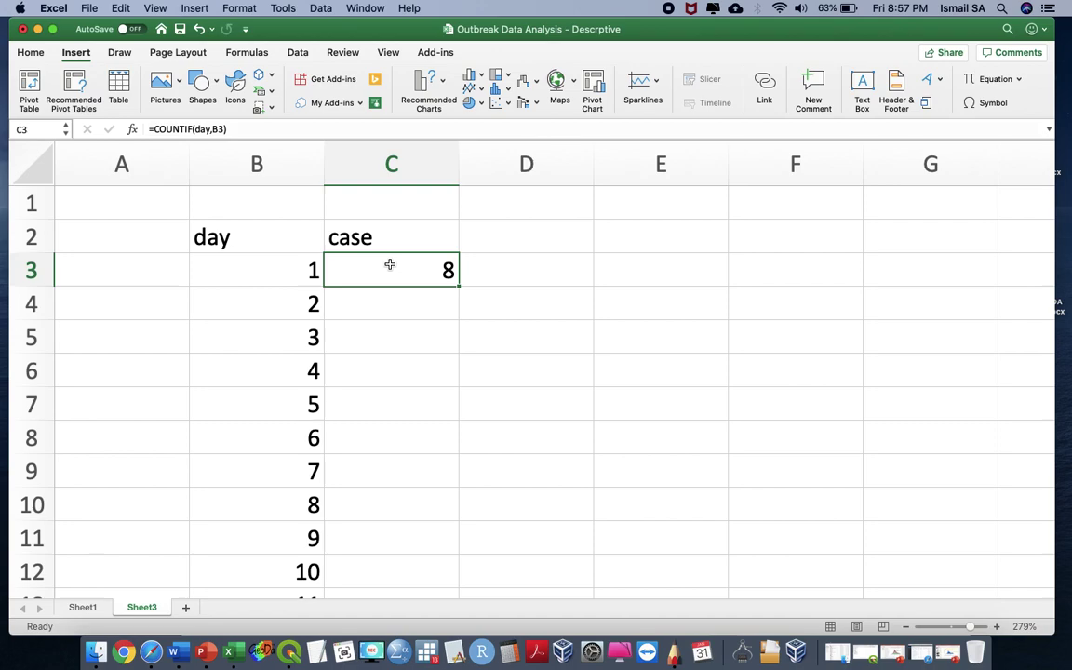
{"action": "left_click", "coordinate": [83, 607]}
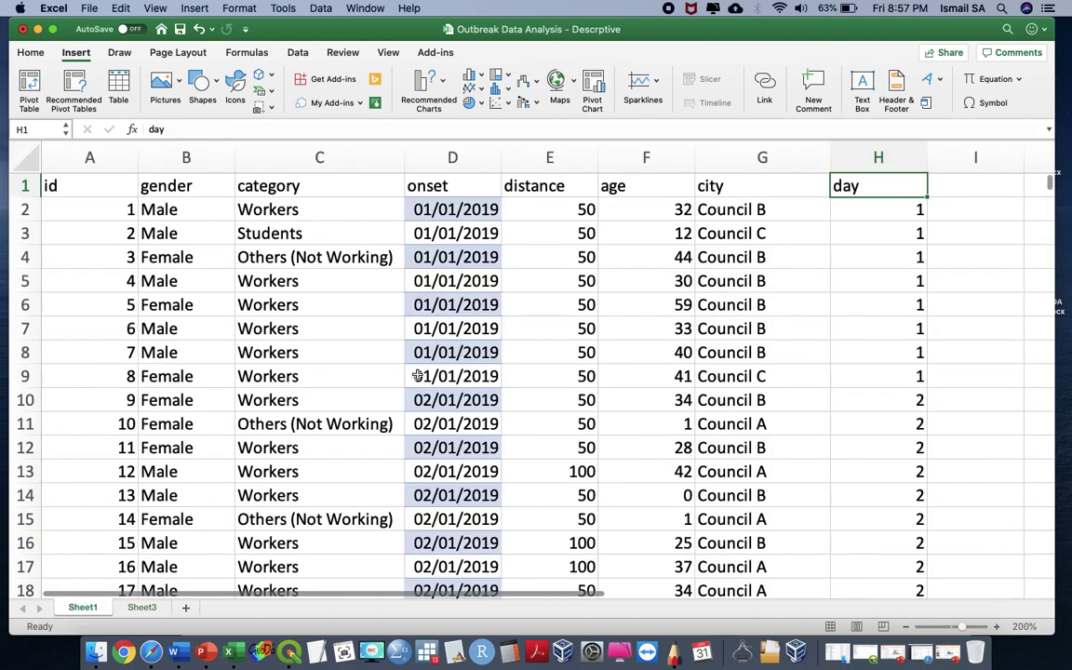
{"action": "left_click", "coordinate": [905, 212]}
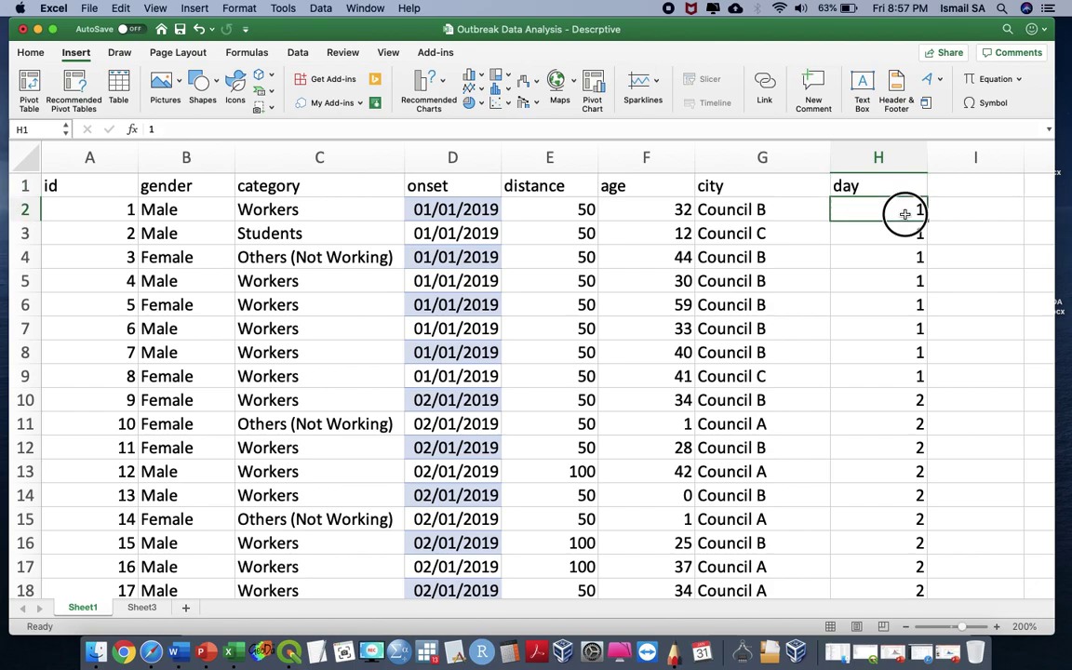
{"action": "left_click_drag", "start_coordinate": [904, 212], "coordinate": [893, 377]}
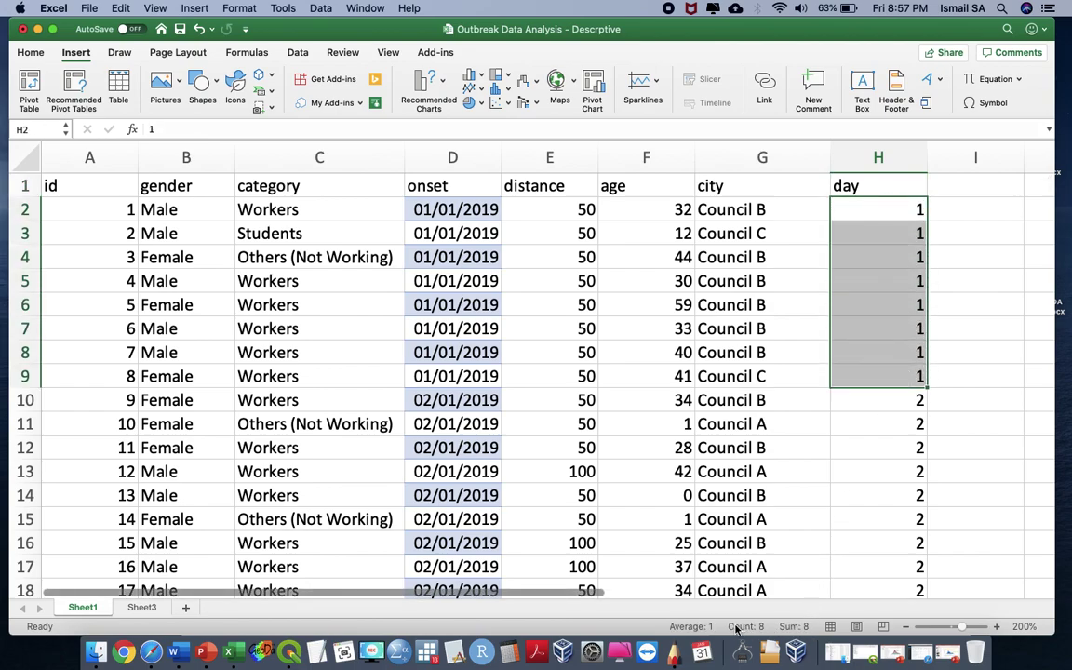
{"action": "left_click", "coordinate": [144, 608]}
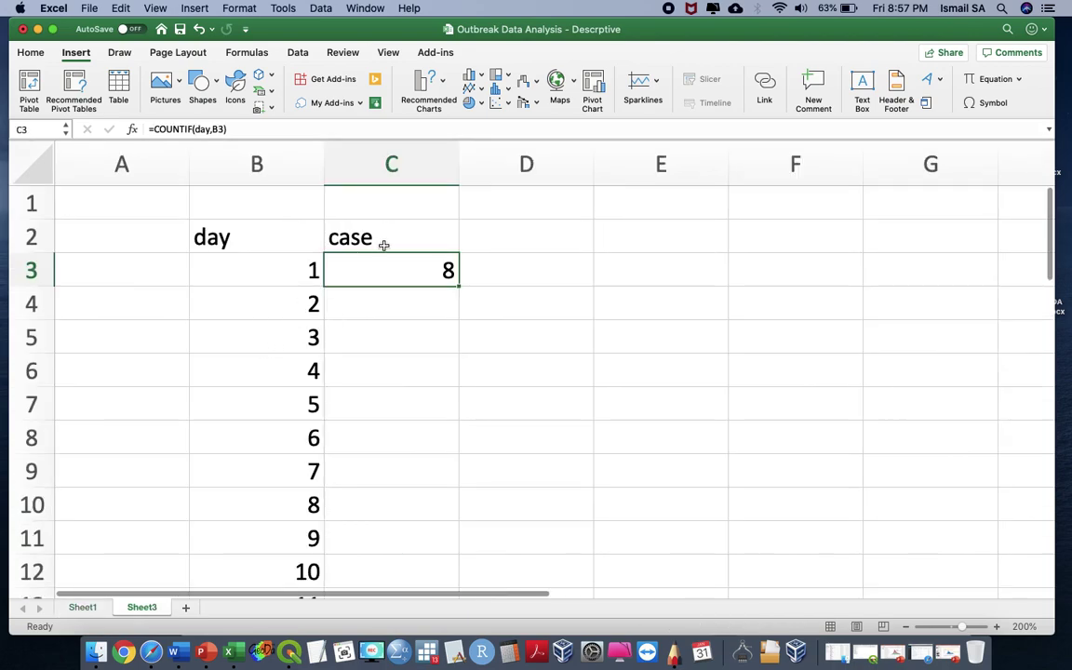
Copy the COUNTIF formula down to C33 and insert a 2-D clustered column chart of daily cases.
{"action": "scroll", "coordinate": [434, 270], "scroll_direction": "down", "scroll_amount": 5}
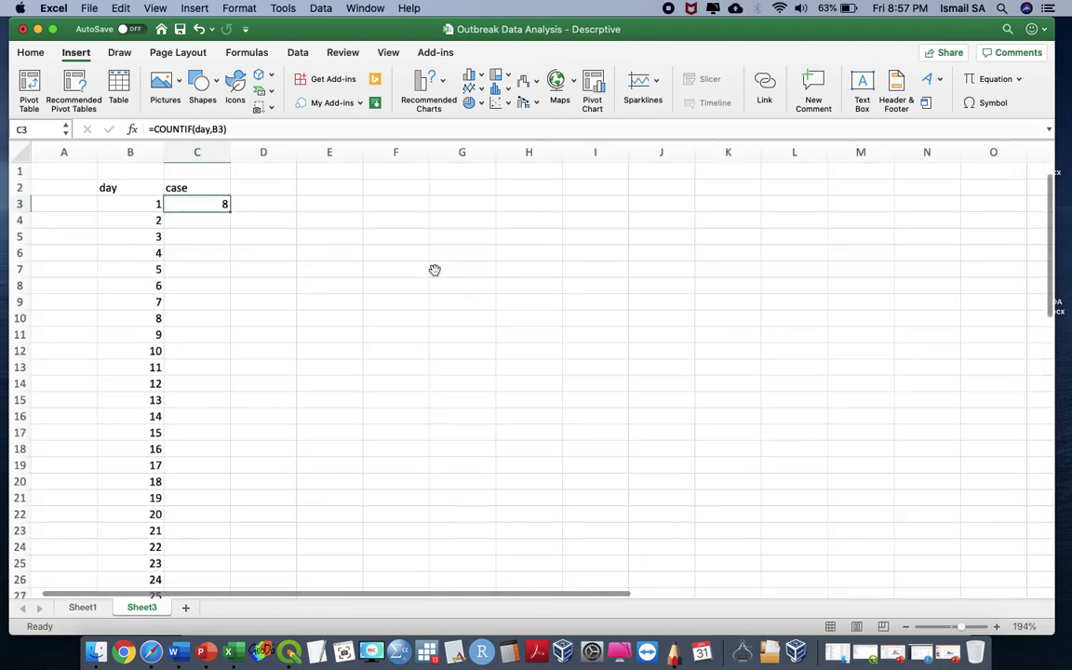
{"action": "left_click_drag", "start_coordinate": [230, 210], "coordinate": [218, 569]}
{"action": "scroll", "coordinate": [275, 453], "scroll_direction": "up", "scroll_amount": 5}
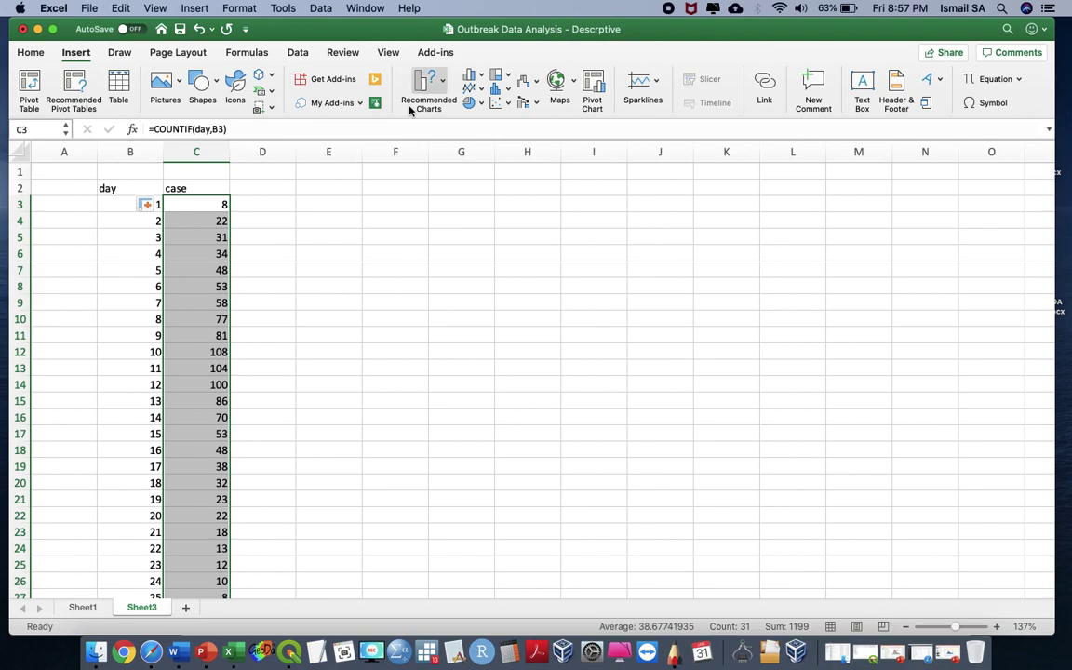
{"action": "left_click", "coordinate": [483, 78]}
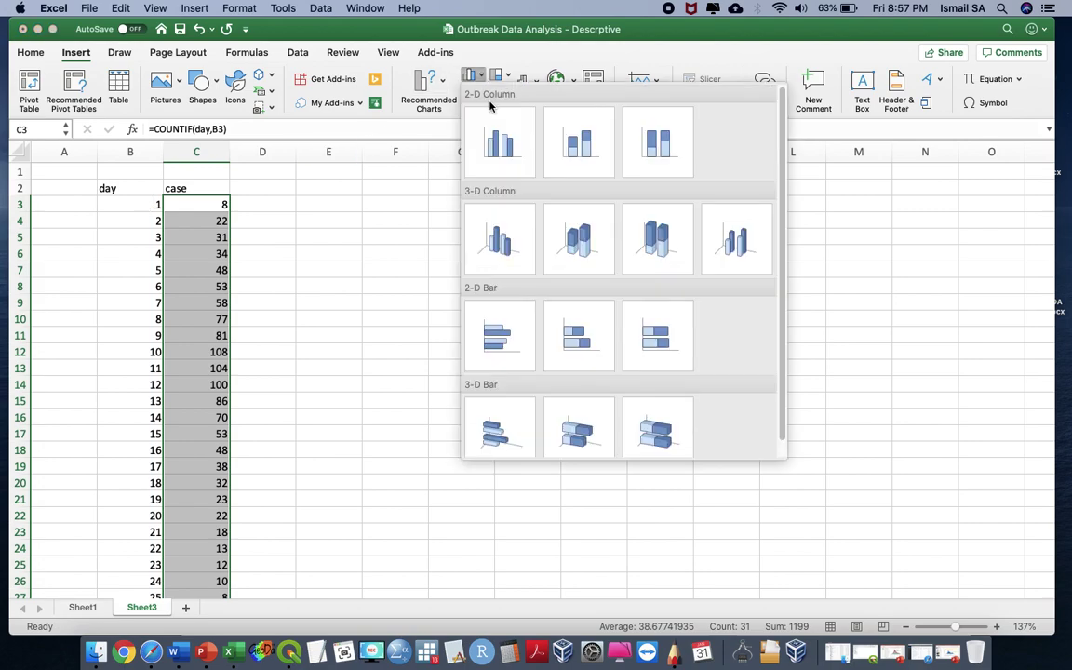
{"action": "left_click", "coordinate": [505, 149]}
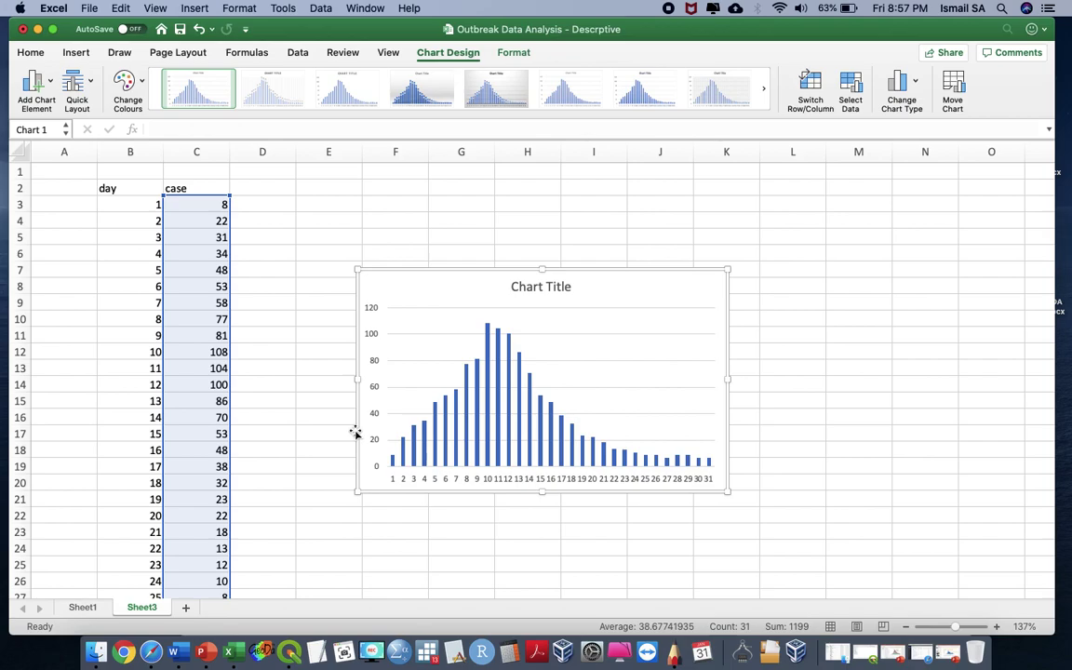
Switch to Sheet1 and check the empty row just below the outbreak data.
{"action": "left_click", "coordinate": [82, 606]}
{"action": "scroll", "coordinate": [345, 406], "scroll_direction": "down", "scroll_amount": 20}
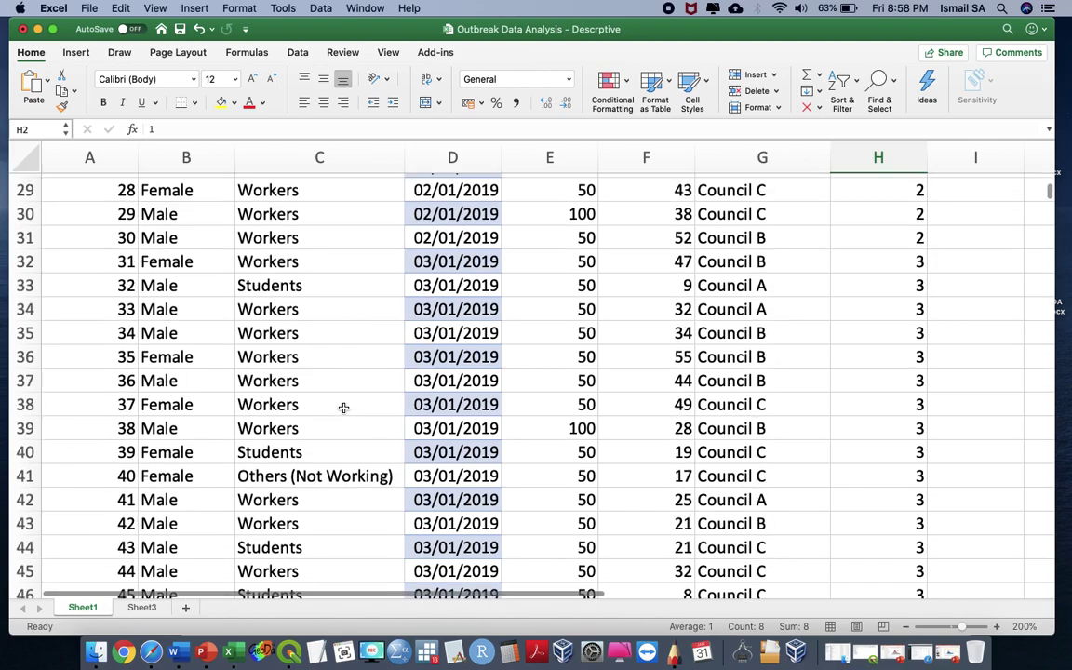
{"action": "scroll", "coordinate": [343, 408], "scroll_direction": "down", "scroll_amount": 20}
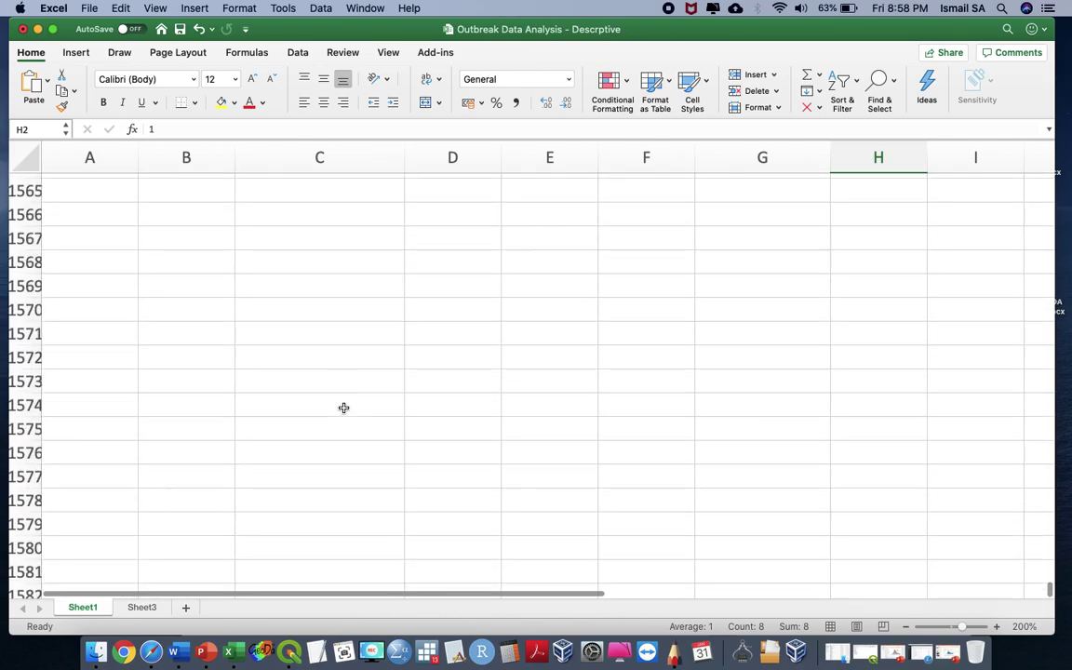
{"action": "scroll", "coordinate": [343, 407], "scroll_direction": "up", "scroll_amount": 5}
{"action": "scroll", "coordinate": [343, 408], "scroll_direction": "up", "scroll_amount": 10}
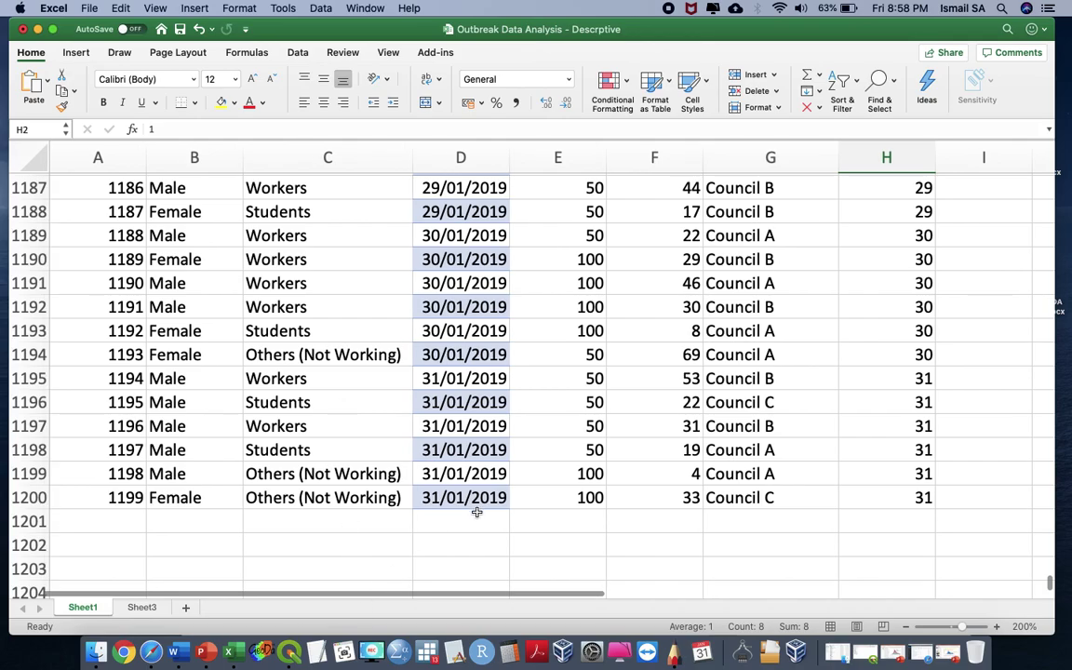
{"action": "left_click", "coordinate": [474, 516]}
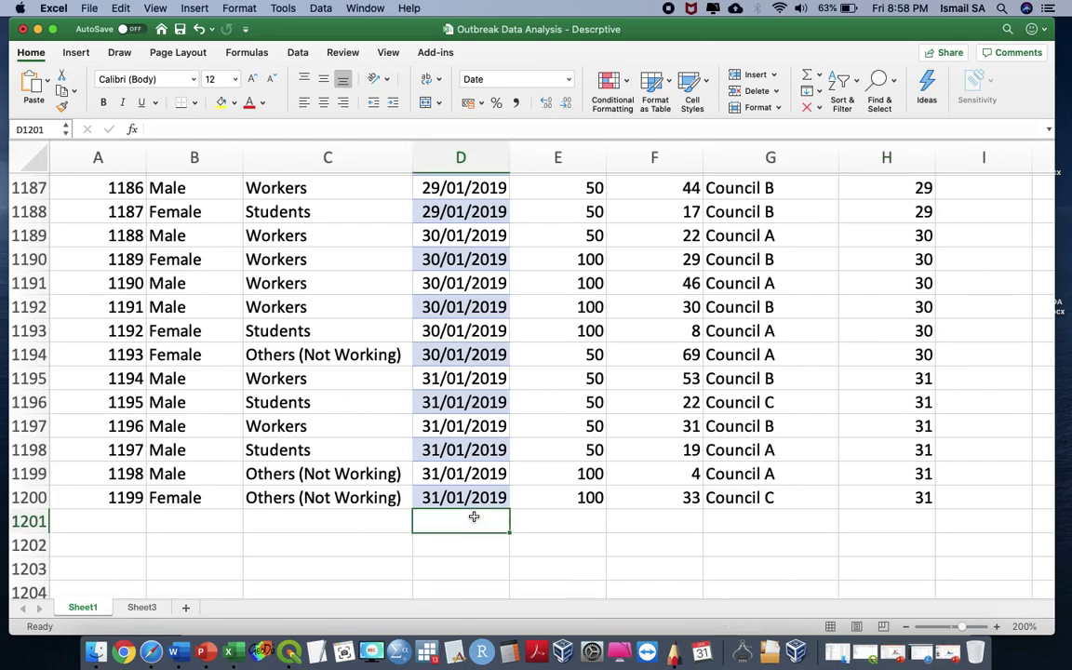
{"action": "scroll", "coordinate": [474, 516], "scroll_direction": "up", "scroll_amount": 20}
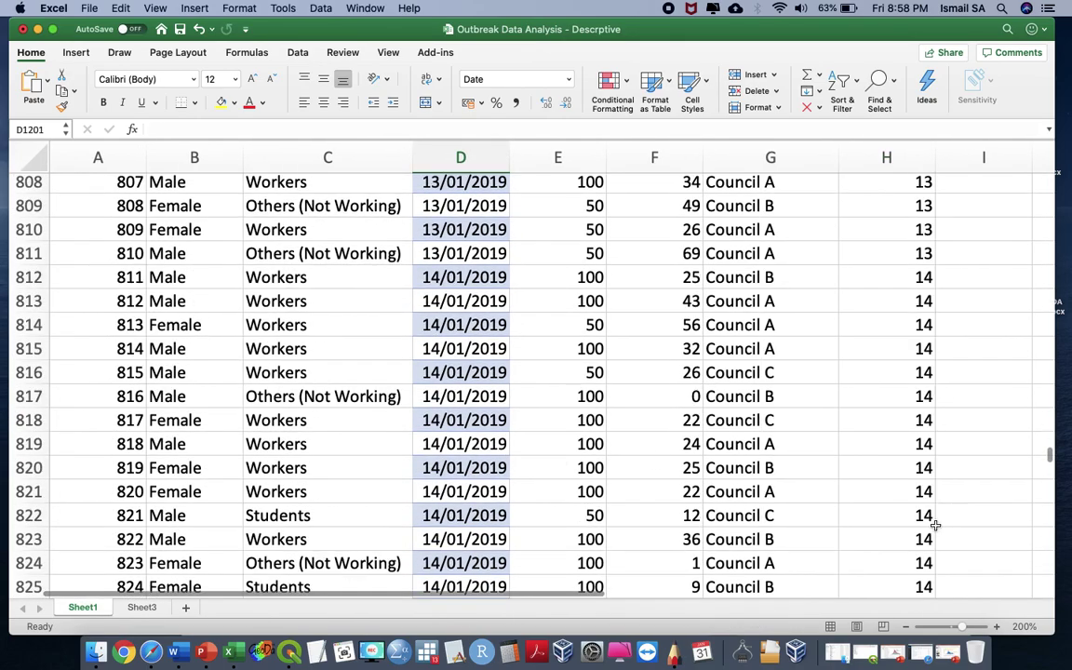
{"action": "left_click_drag", "start_coordinate": [1049, 456], "coordinate": [1043, 148]}
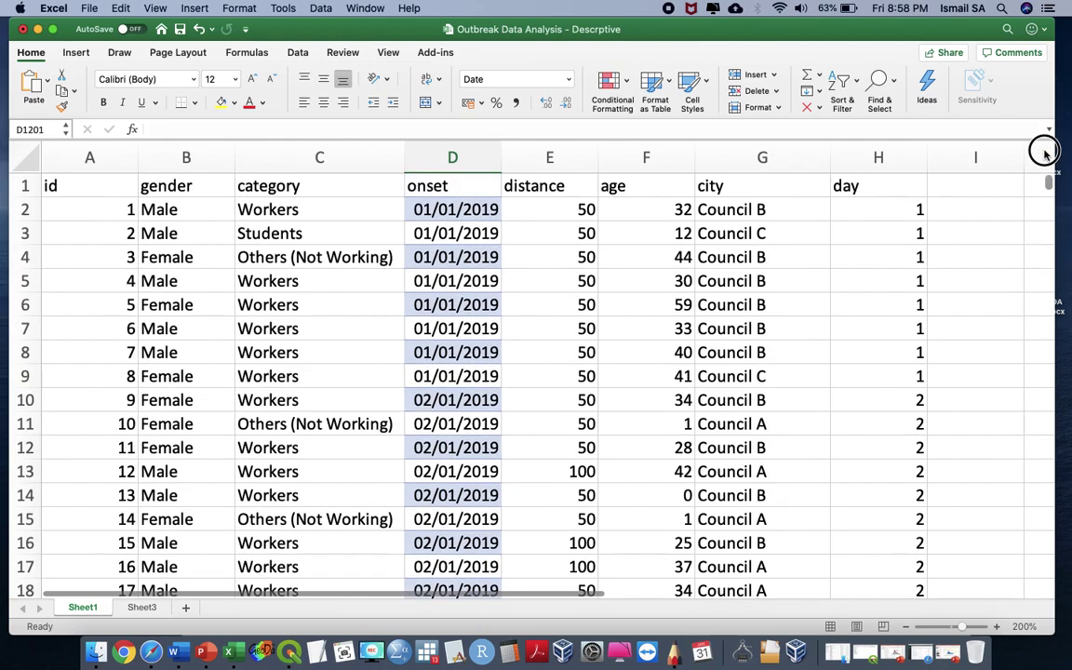
Select the data range A1:H1200 and start Insert > Table on it.
{"action": "left_click", "coordinate": [109, 182]}
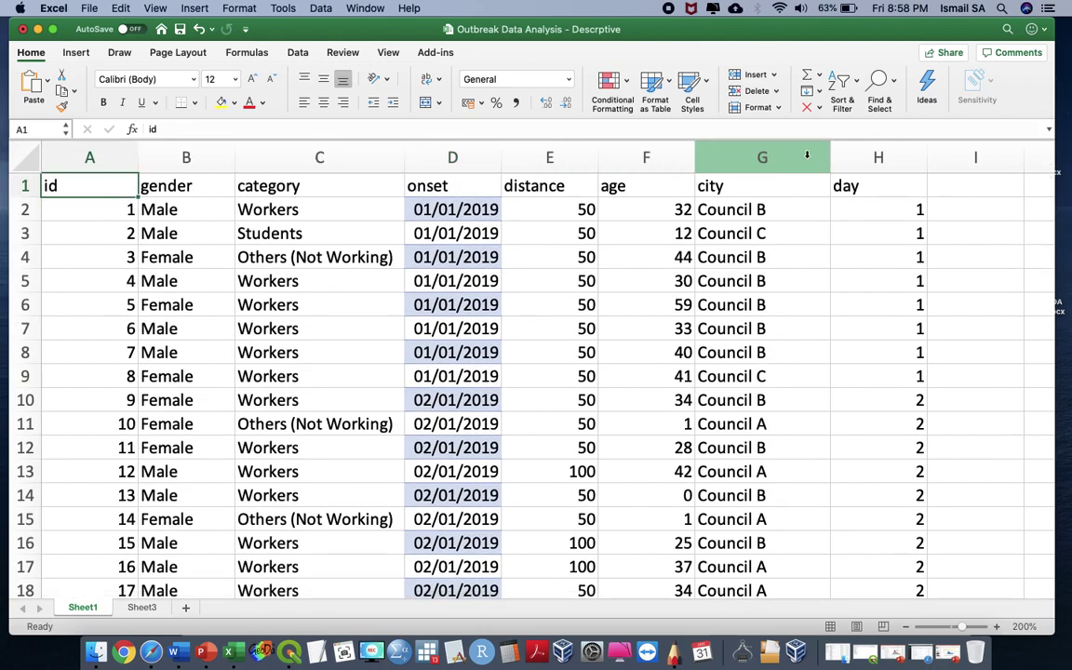
{"action": "left_click", "coordinate": [879, 188], "text": "shift"}
{"action": "key", "text": "super+shift+Down"}
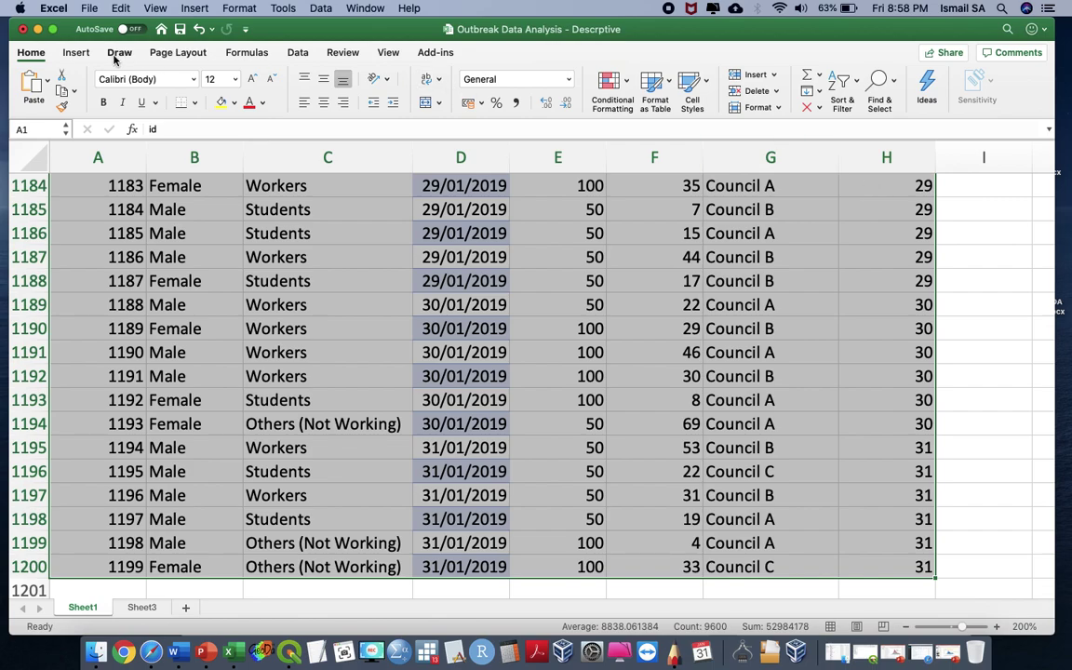
{"action": "left_click", "coordinate": [74, 53]}
{"action": "left_click", "coordinate": [117, 81]}
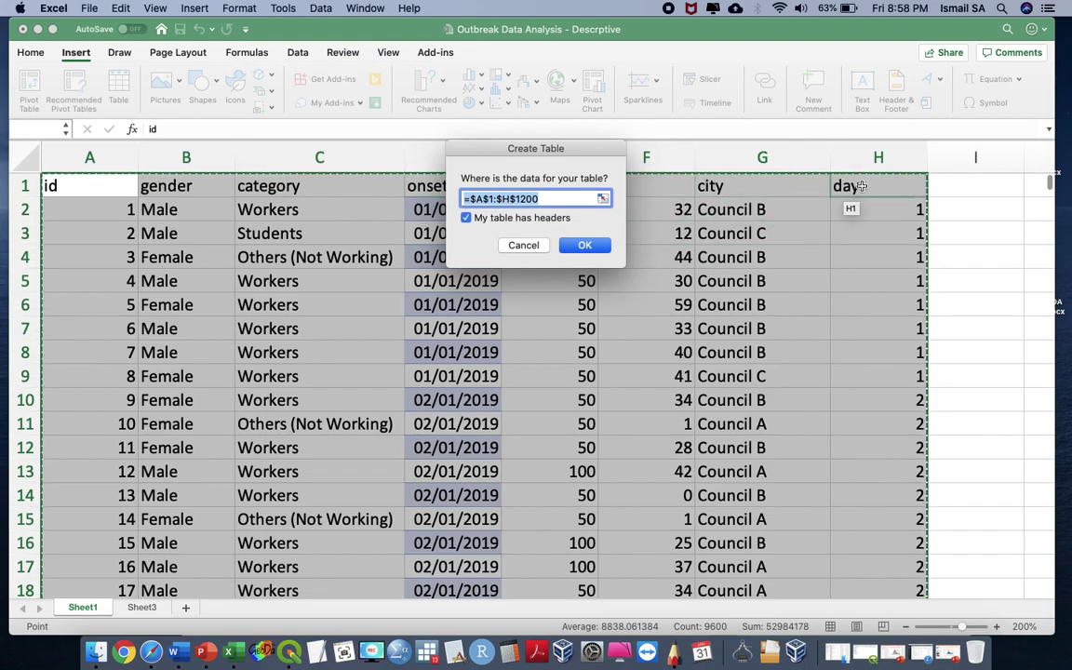
Confirm the table for A1:H1200 and scroll to the end of the new Table1.
{"action": "left_click", "coordinate": [586, 245]}
{"action": "scroll", "coordinate": [354, 341], "scroll_direction": "down", "scroll_amount": 20}
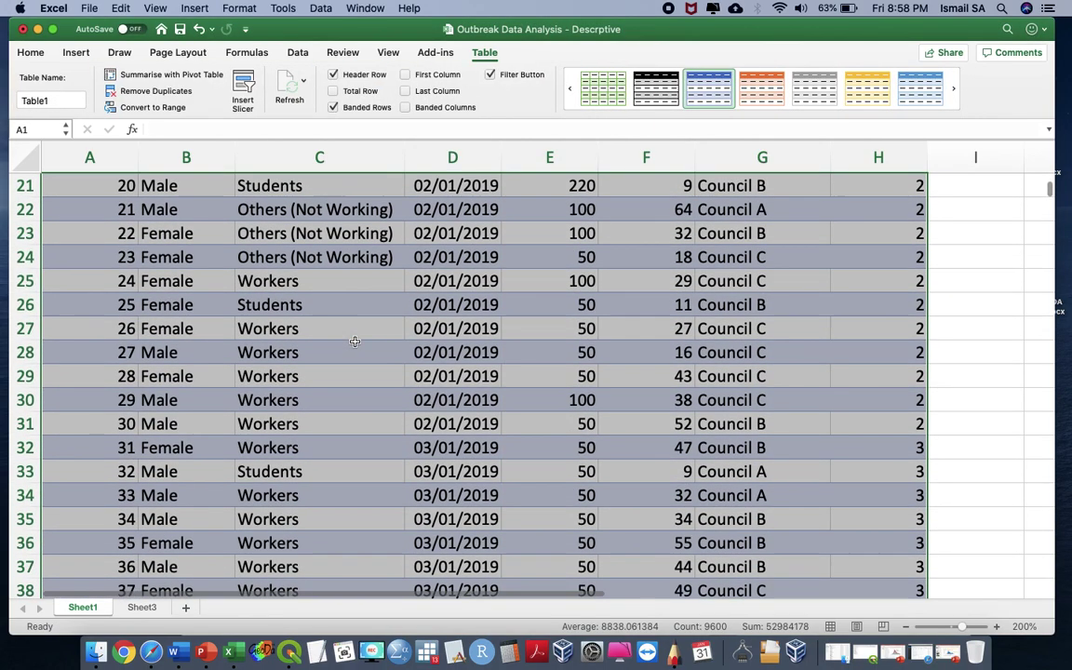
{"action": "scroll", "coordinate": [355, 342], "scroll_direction": "down", "scroll_amount": 20}
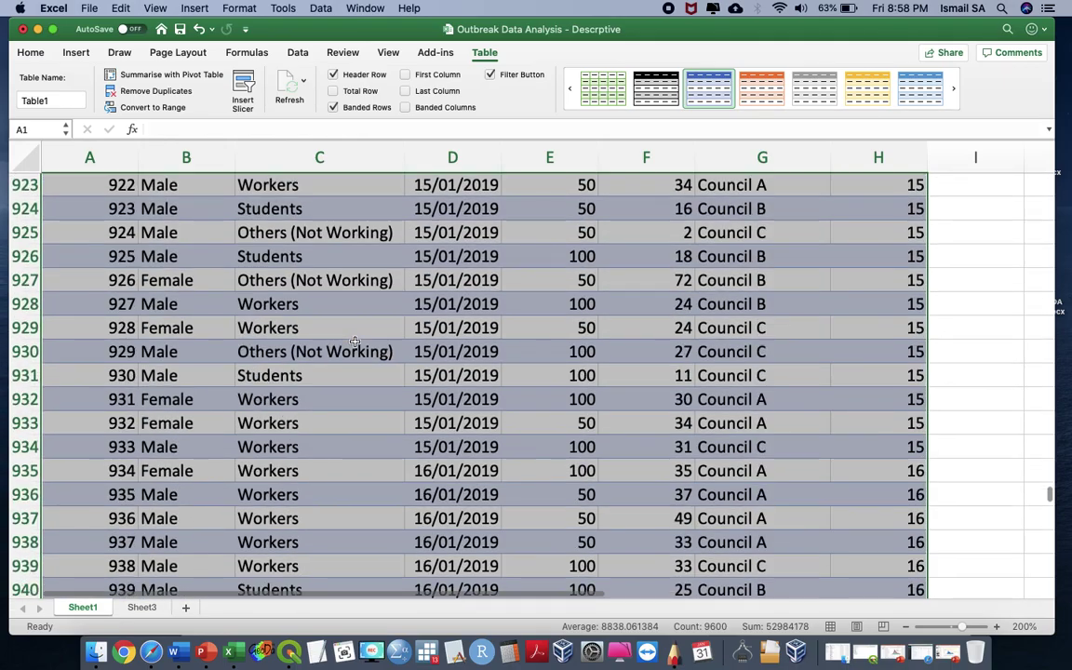
{"action": "scroll", "coordinate": [355, 341], "scroll_direction": "down", "scroll_amount": 15}
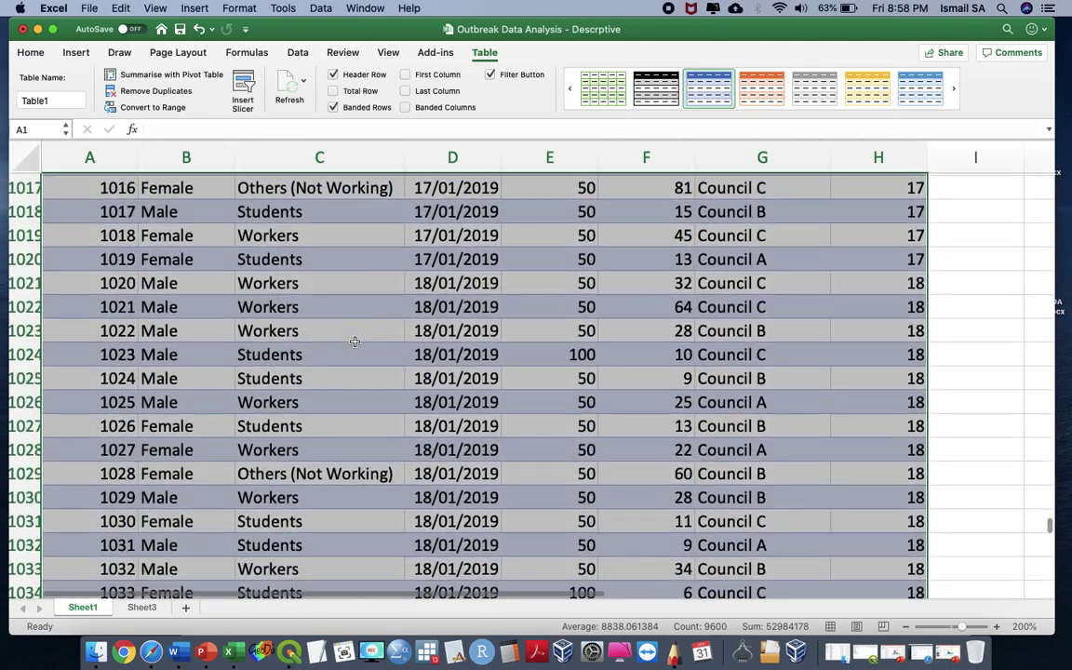
{"action": "scroll", "coordinate": [354, 342], "scroll_direction": "down", "scroll_amount": 5}
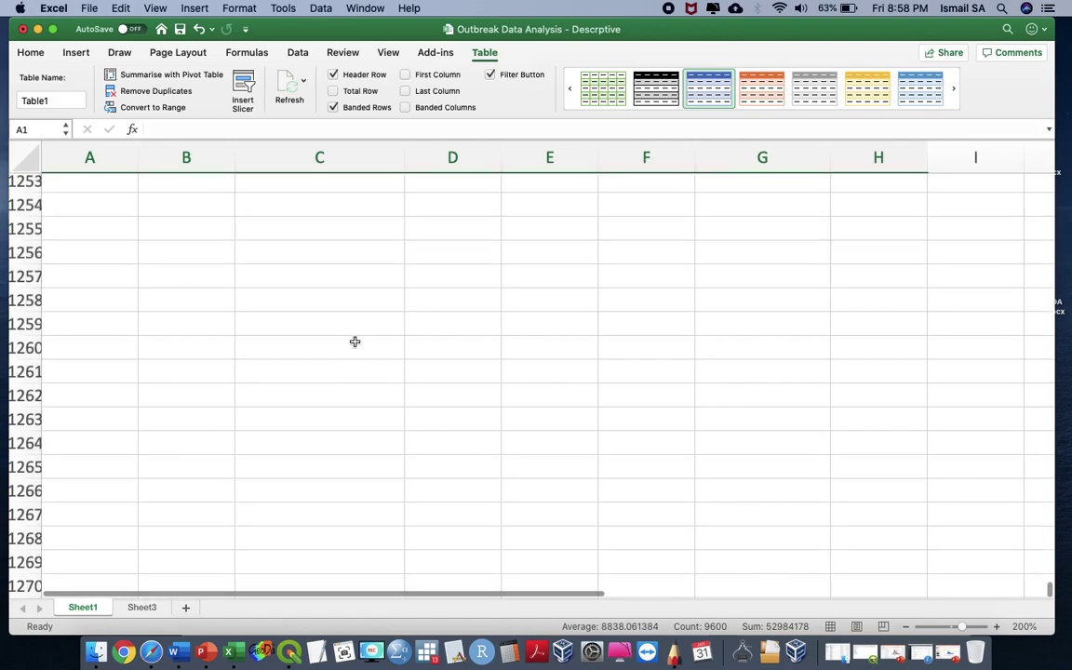
{"action": "scroll", "coordinate": [354, 342], "scroll_direction": "up", "scroll_amount": 4}
{"action": "scroll", "coordinate": [354, 342], "scroll_direction": "up", "scroll_amount": 3}
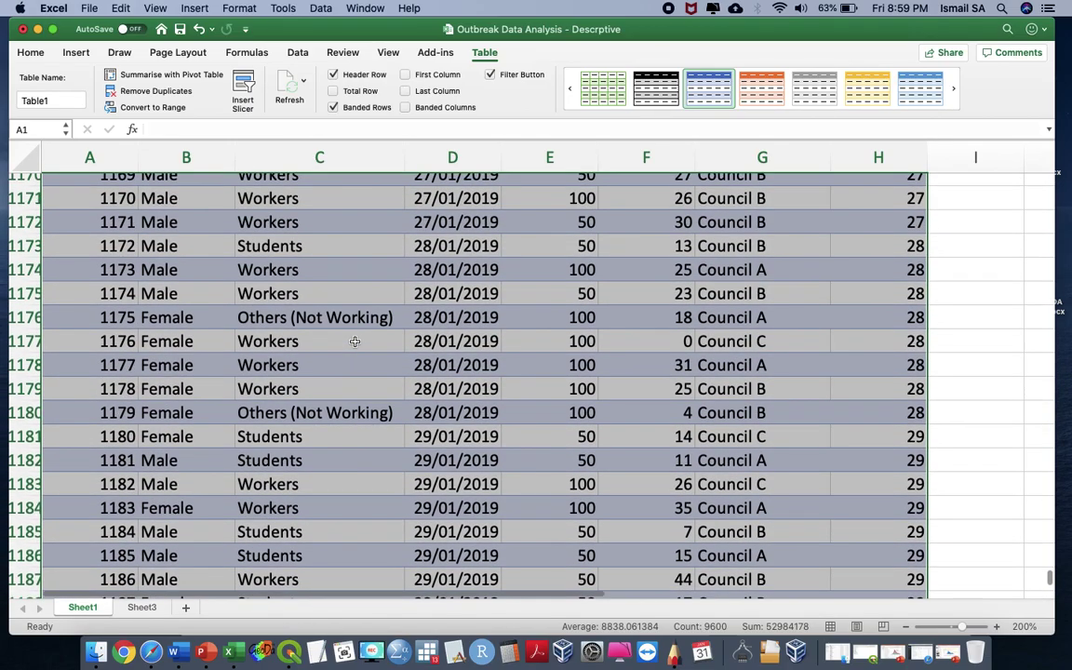
{"action": "scroll", "coordinate": [355, 342], "scroll_direction": "down", "scroll_amount": 2}
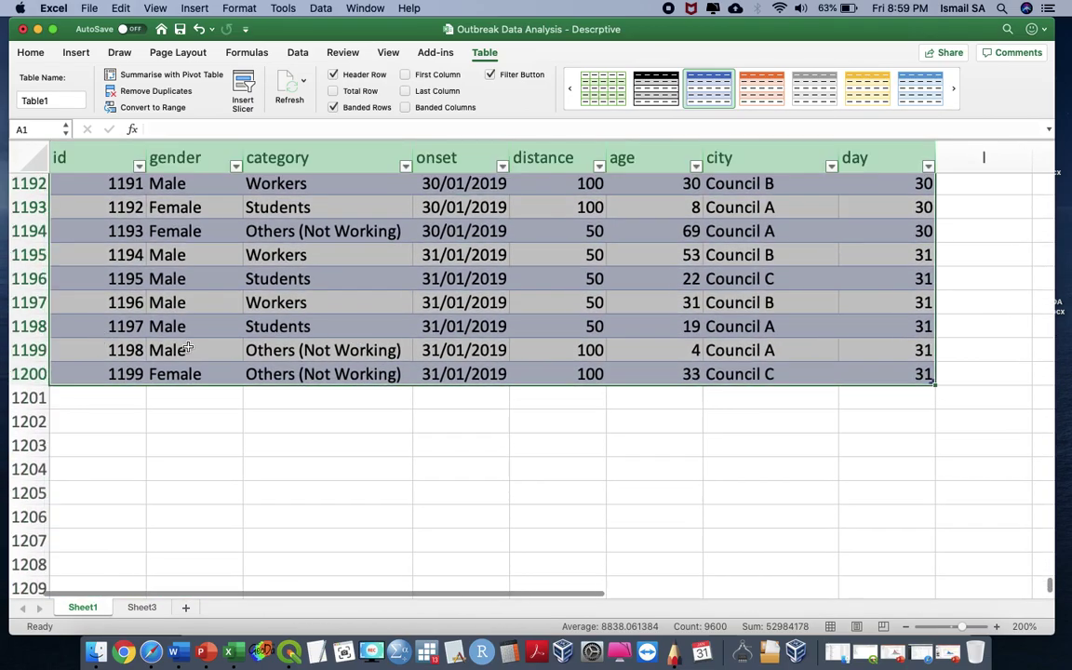
Add a new table row with id 1200, gender male, category Students, onset 31/01/2019.
{"action": "left_click", "coordinate": [307, 374]}
{"action": "key", "text": "Right"}
{"action": "key", "text": "Right"}
{"action": "key", "text": "Right"}
{"action": "key", "text": "Right"}
{"action": "key", "text": "Right"}
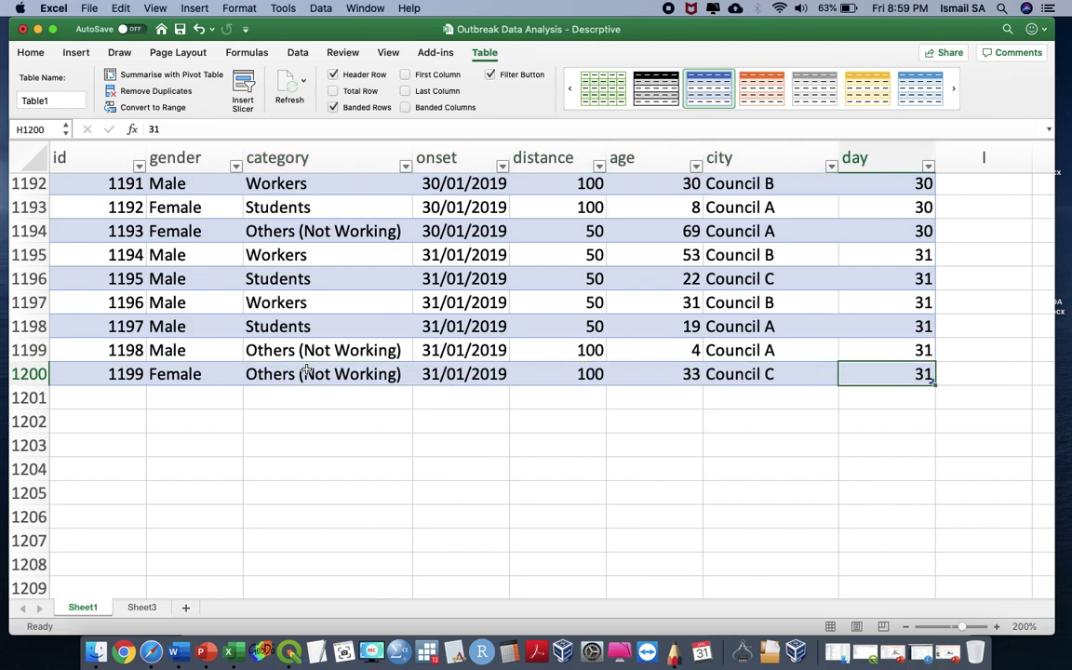
{"action": "key", "text": "Tab"}
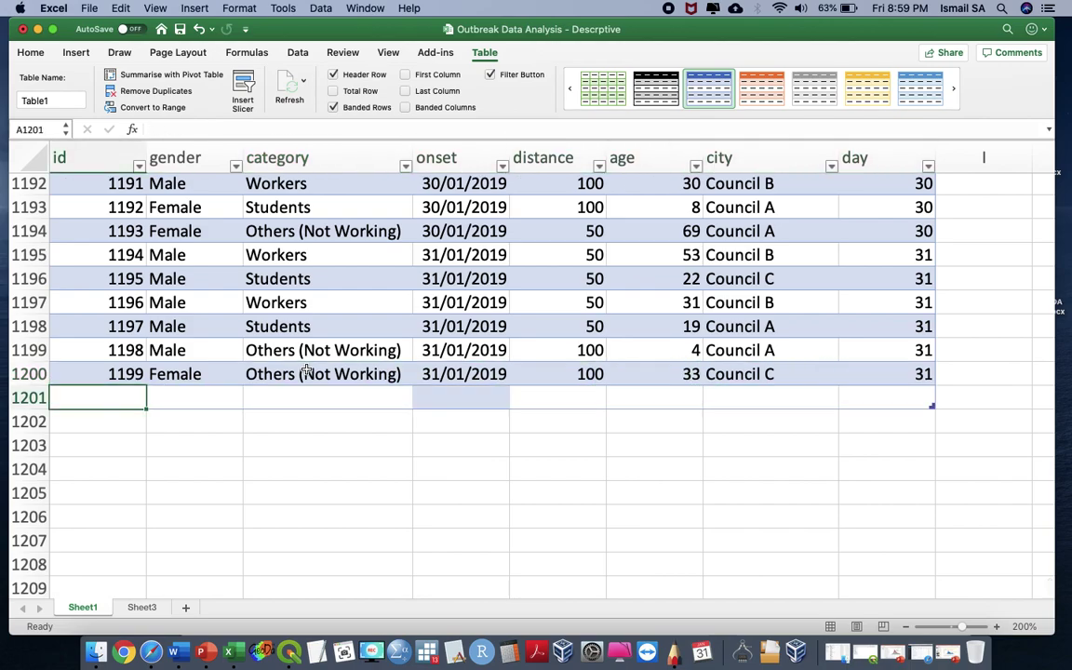
{"action": "type", "text": "11"}
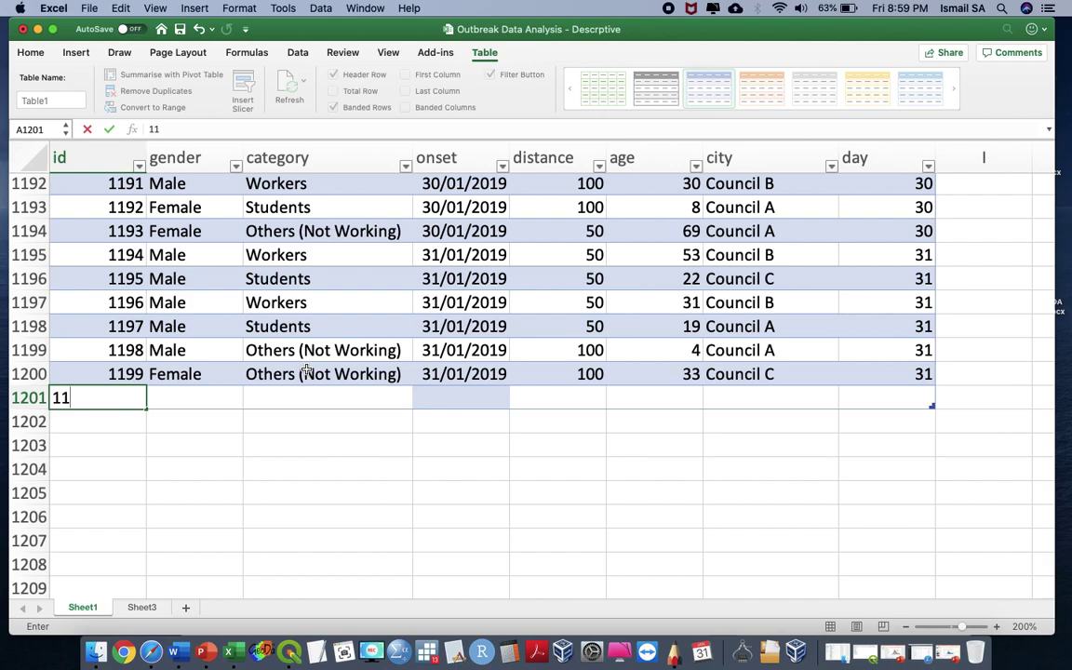
{"action": "key", "text": "BackSpace"}
{"action": "type", "text": "200"}
{"action": "key", "text": "Tab"}
{"action": "type", "text": "male"}
{"action": "key", "text": "Tab"}
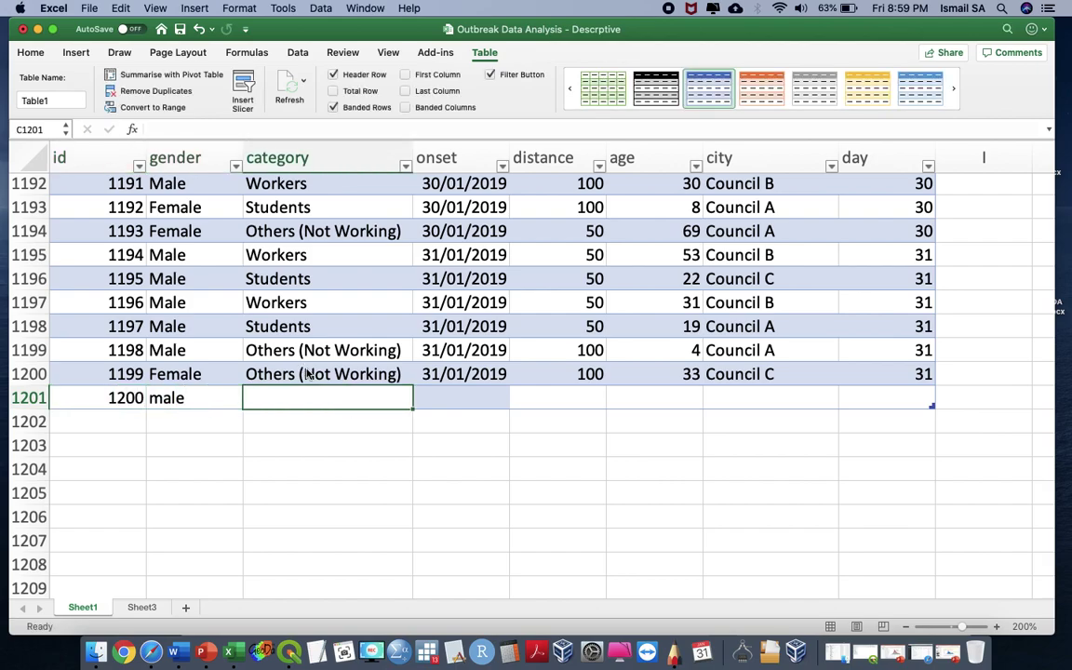
{"action": "type", "text": "Students"}
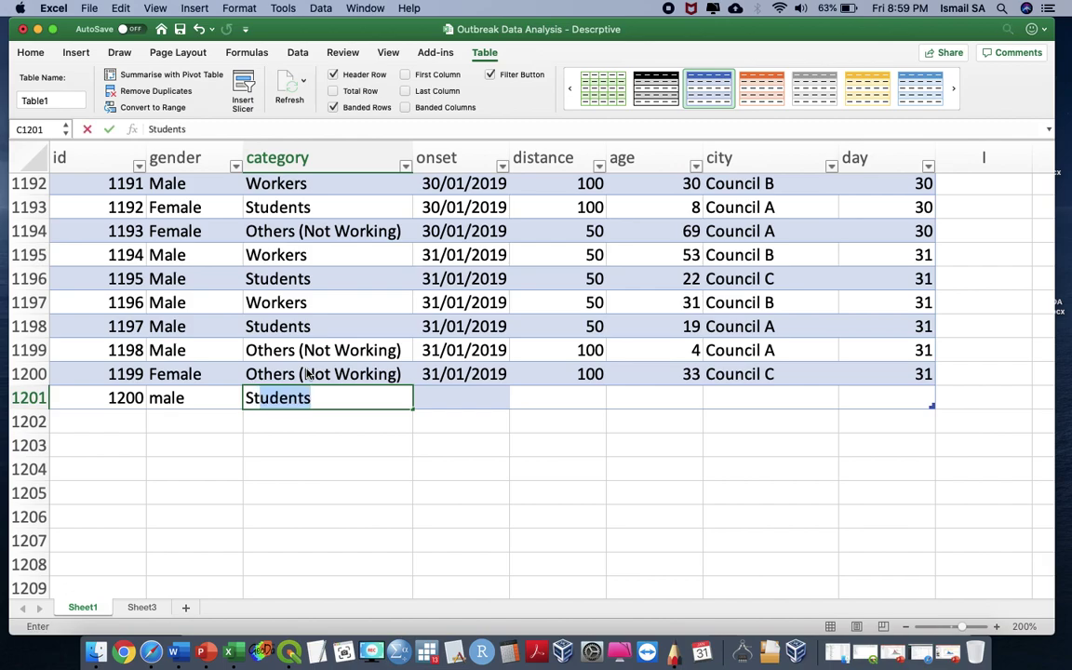
{"action": "key", "text": "Tab"}
{"action": "type", "text": "31/"}
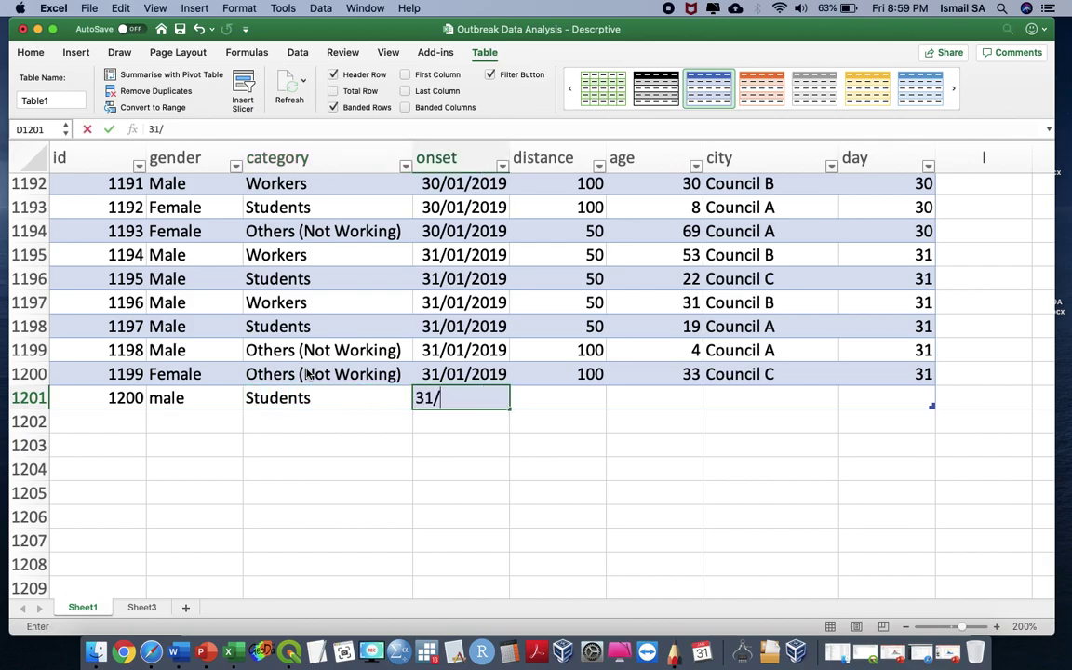
{"action": "type", "text": "01/2019"}
{"action": "key", "text": "Tab"}
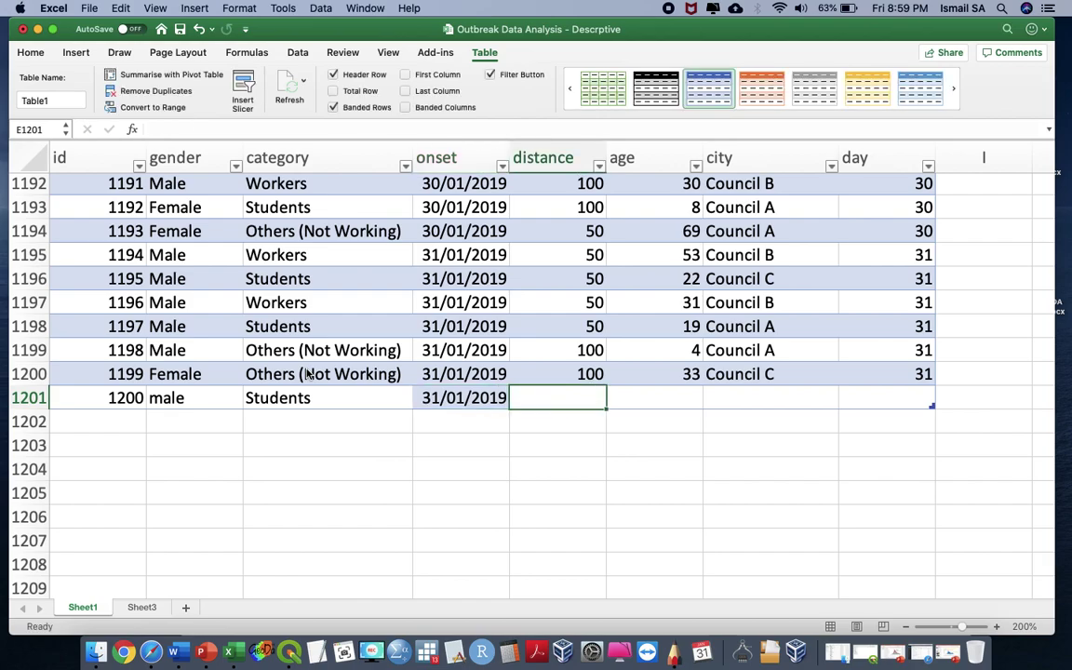
Fill in distance 30, age 23, city Council A and day 31 for the new record.
{"action": "type", "text": "30"}
{"action": "key", "text": "Tab"}
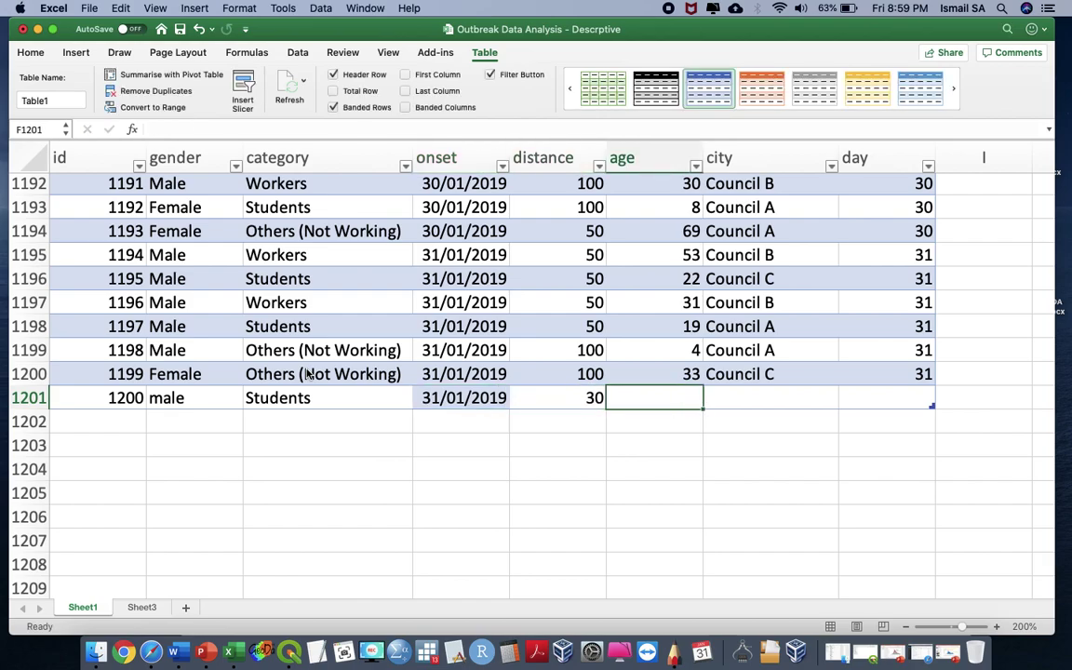
{"action": "type", "text": "23"}
{"action": "key", "text": "Tab"}
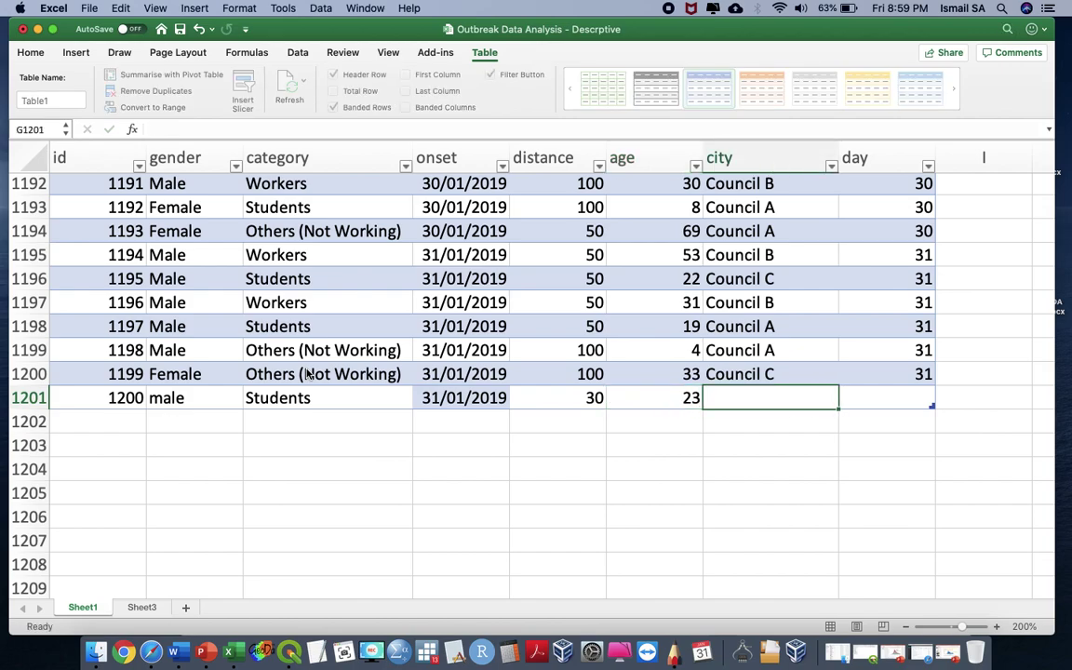
{"action": "type", "text": "Council"}
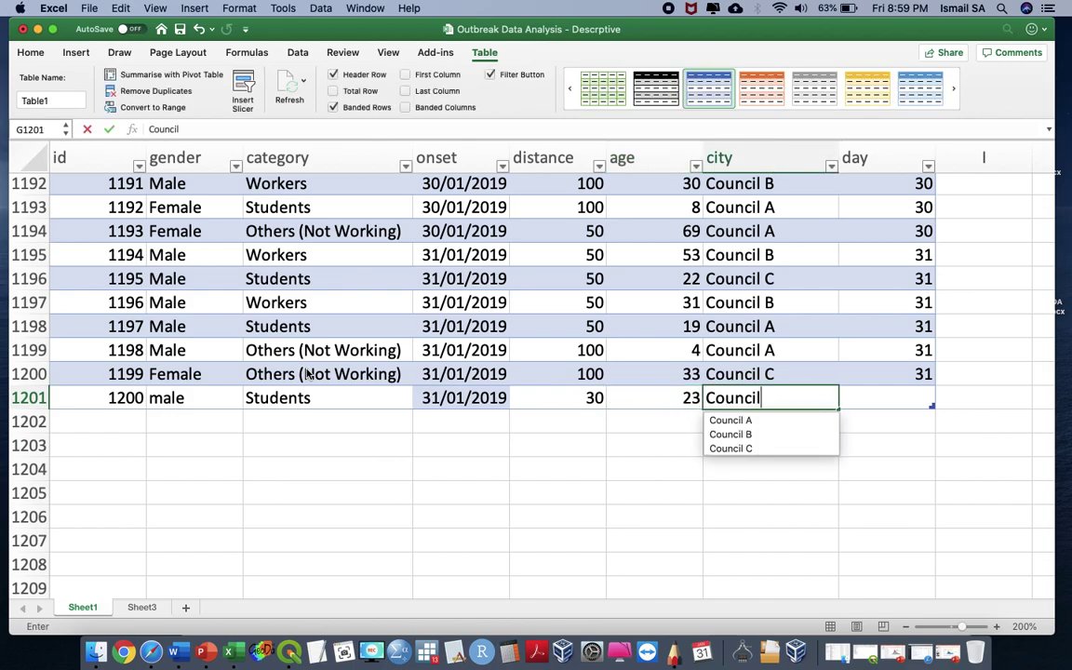
{"action": "type", "text": " A"}
{"action": "key", "text": "Tab"}
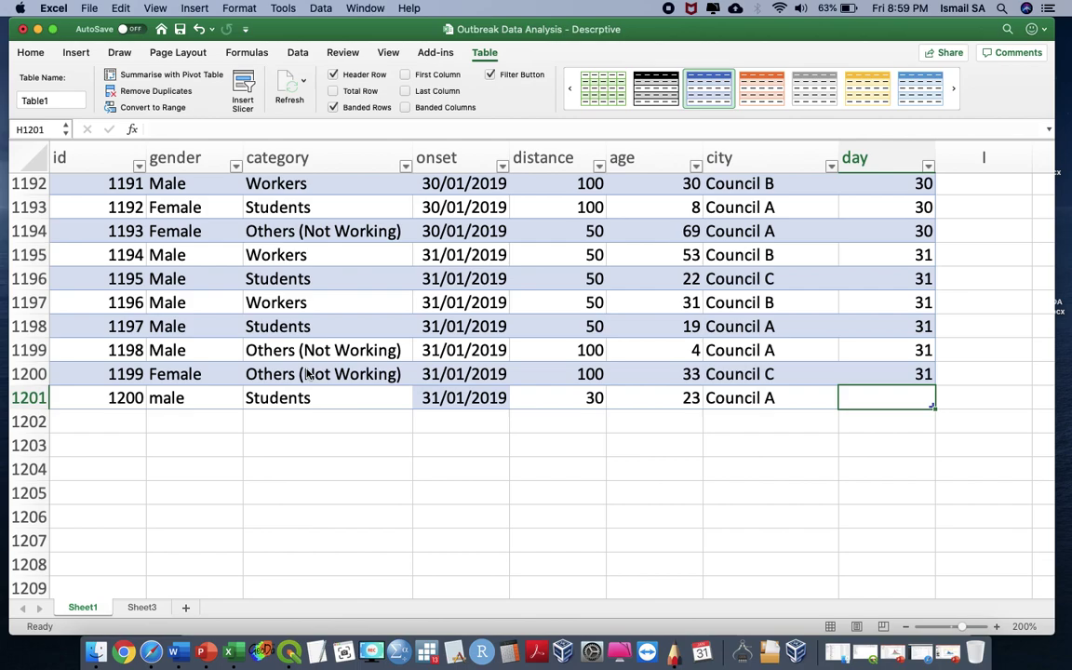
{"action": "key", "text": "Return"}
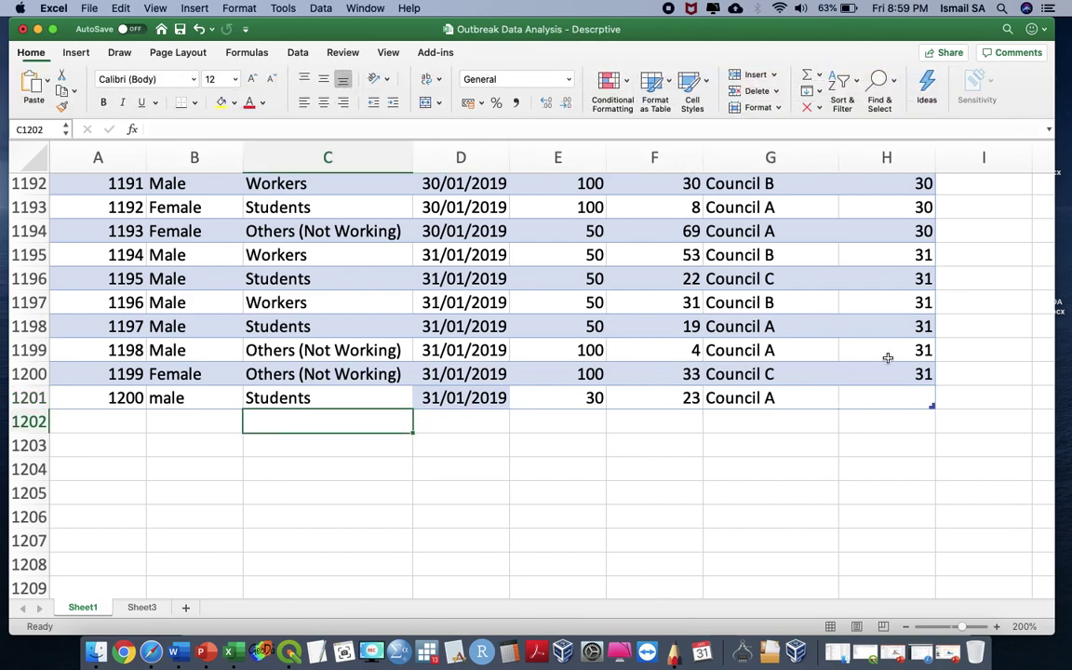
{"action": "left_click", "coordinate": [915, 404]}
{"action": "type", "text": "31"}
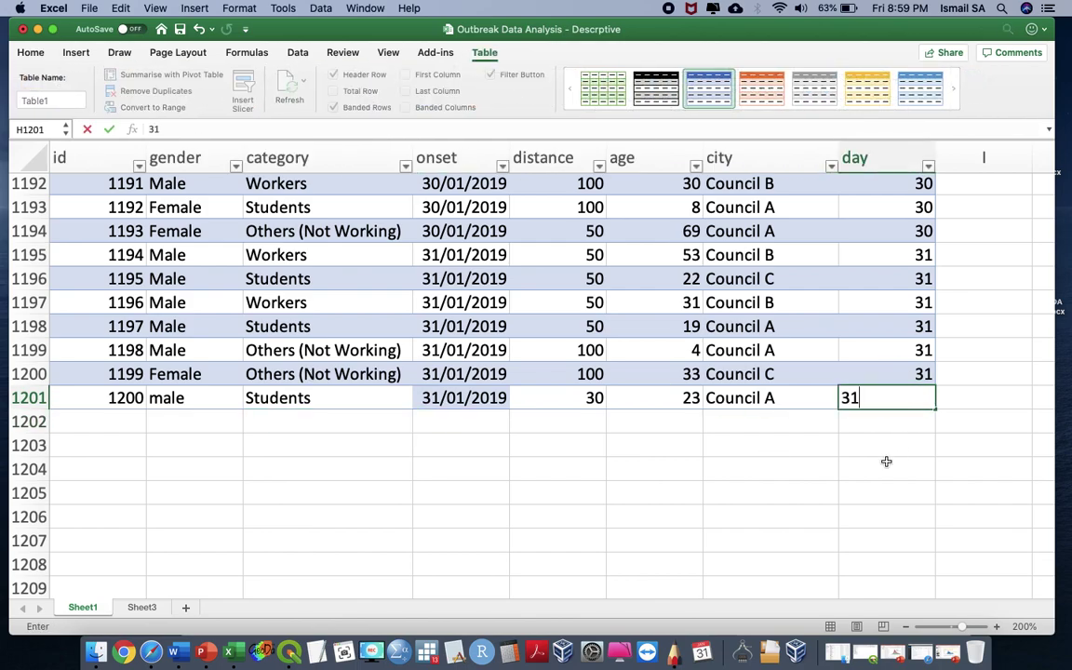
{"action": "left_click", "coordinate": [885, 465]}
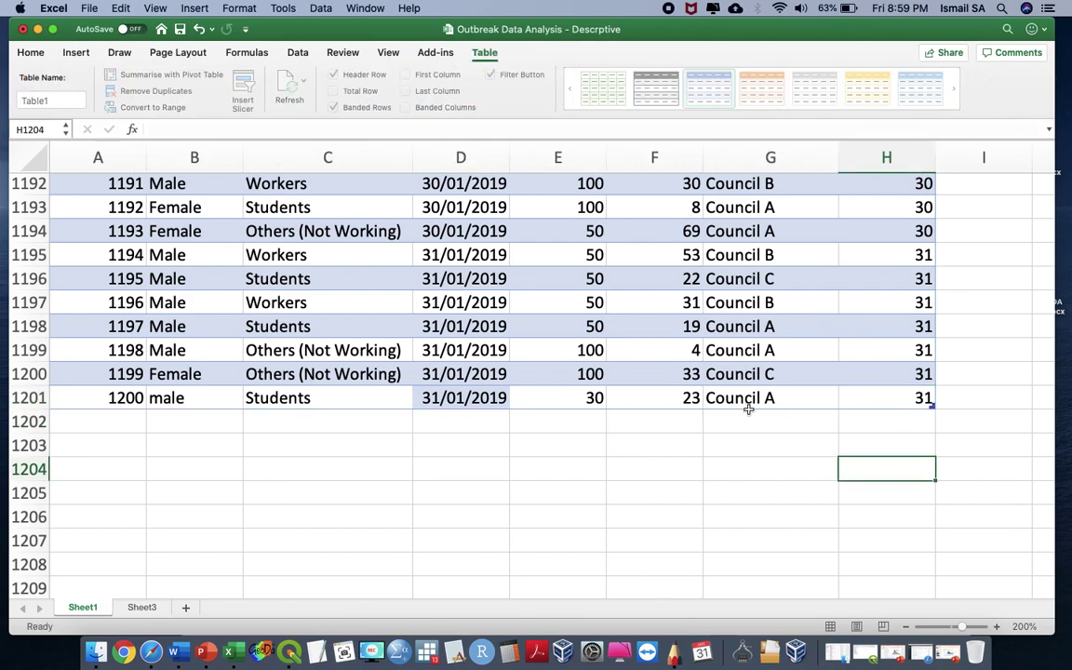
On Sheet3, check the last daily case count's formula and enlarge the daily case chart.
{"action": "left_click", "coordinate": [141, 607]}
{"action": "scroll", "coordinate": [286, 464], "scroll_direction": "down", "scroll_amount": 5}
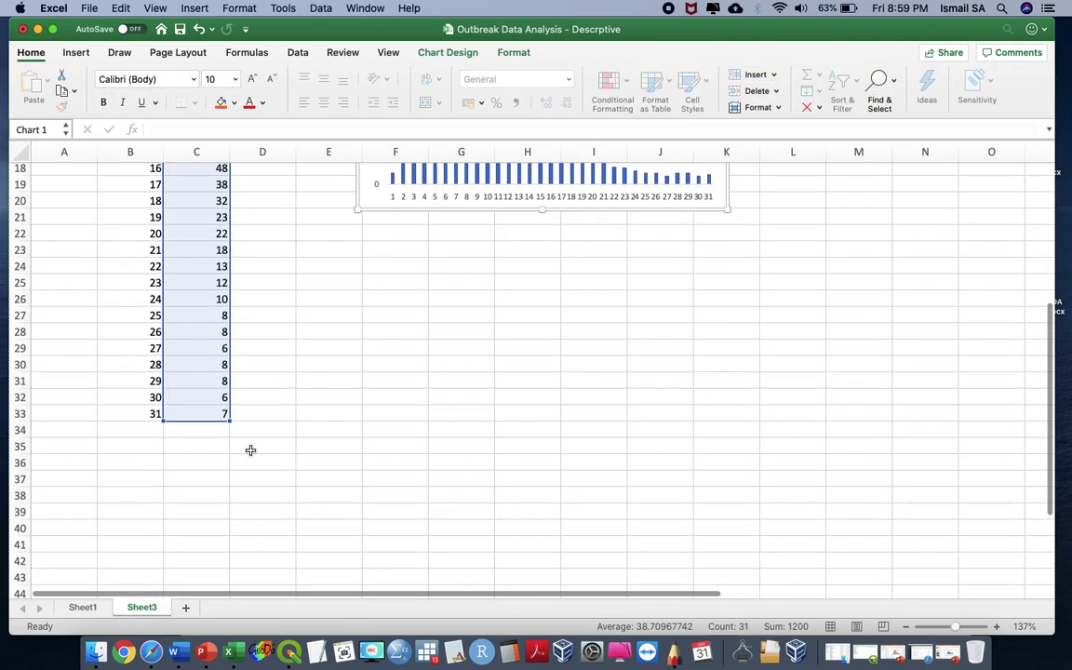
{"action": "left_click", "coordinate": [224, 415]}
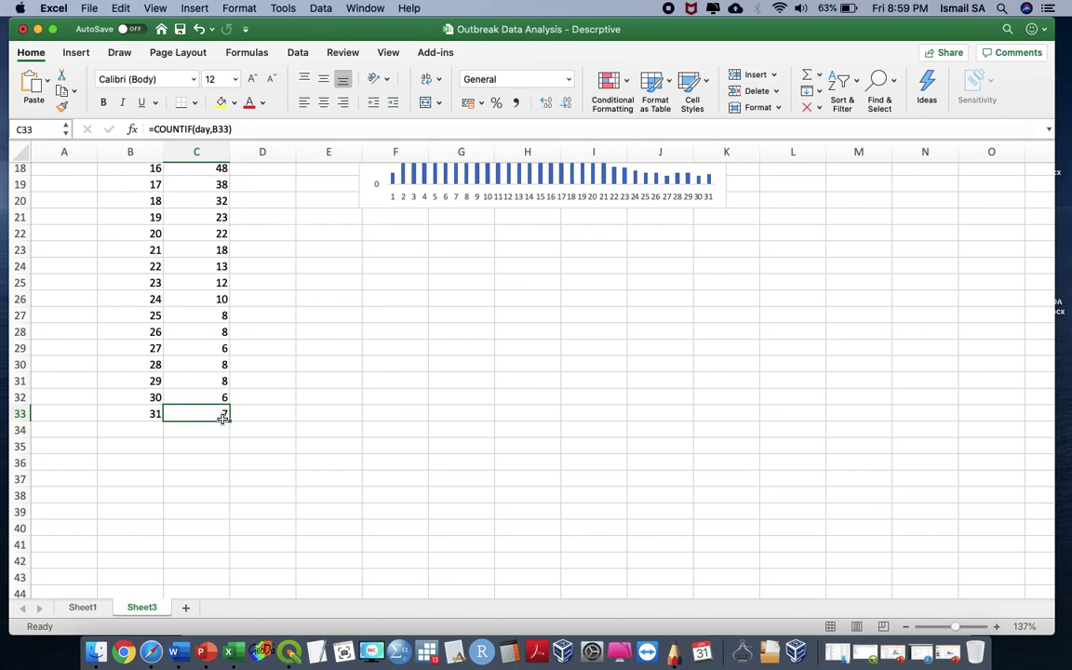
{"action": "scroll", "coordinate": [223, 417], "scroll_direction": "up", "scroll_amount": 5}
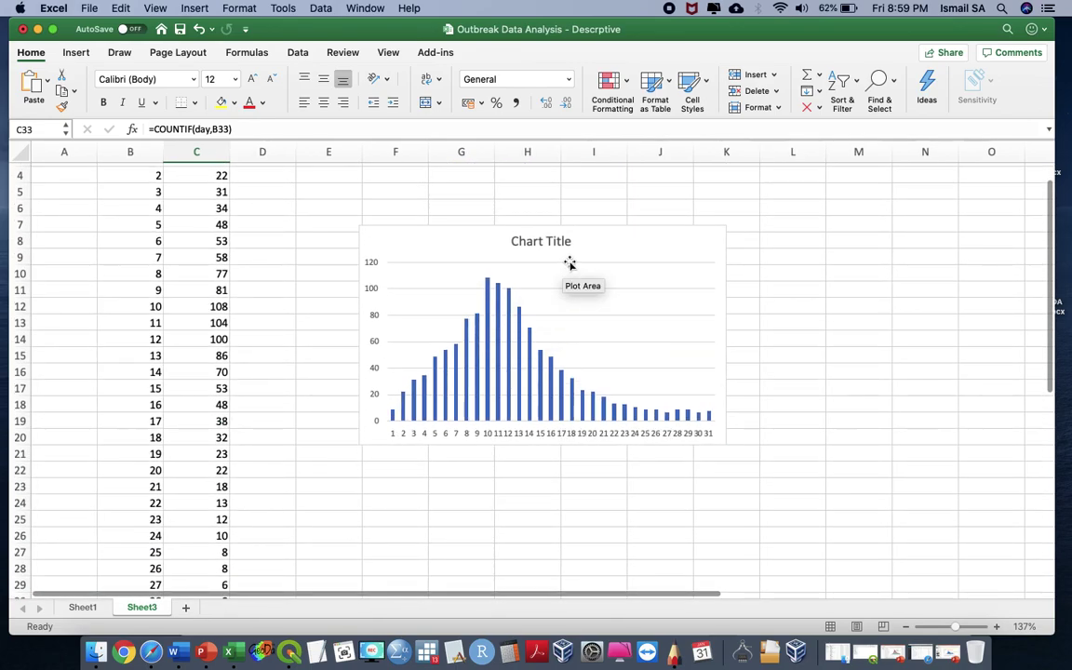
{"action": "left_click", "coordinate": [623, 240]}
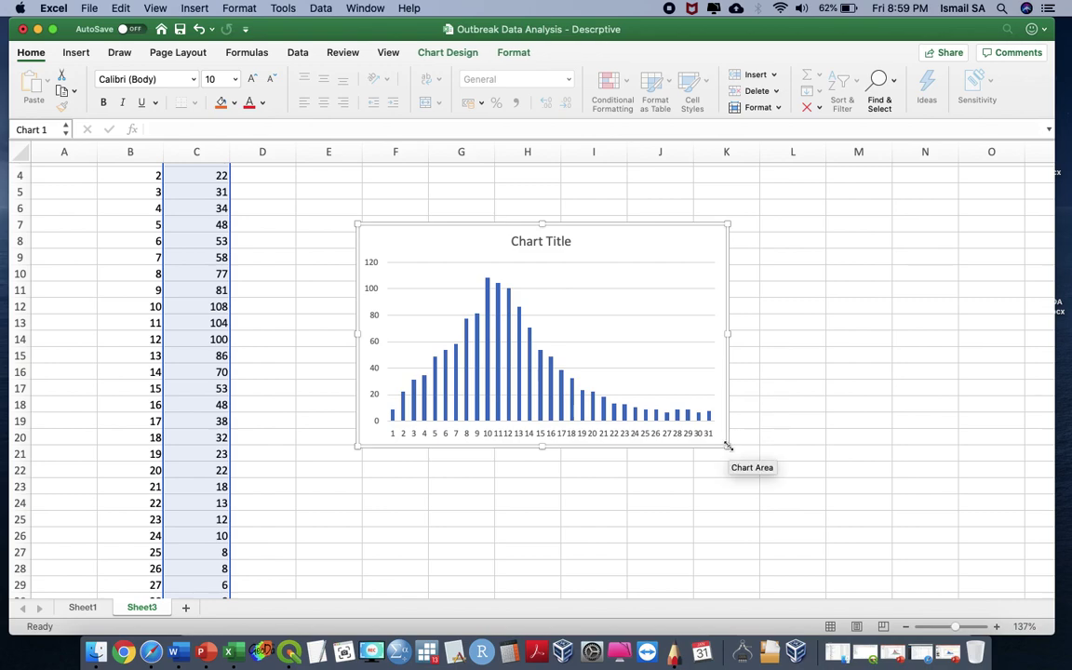
{"action": "left_click_drag", "start_coordinate": [726, 444], "coordinate": [921, 519]}
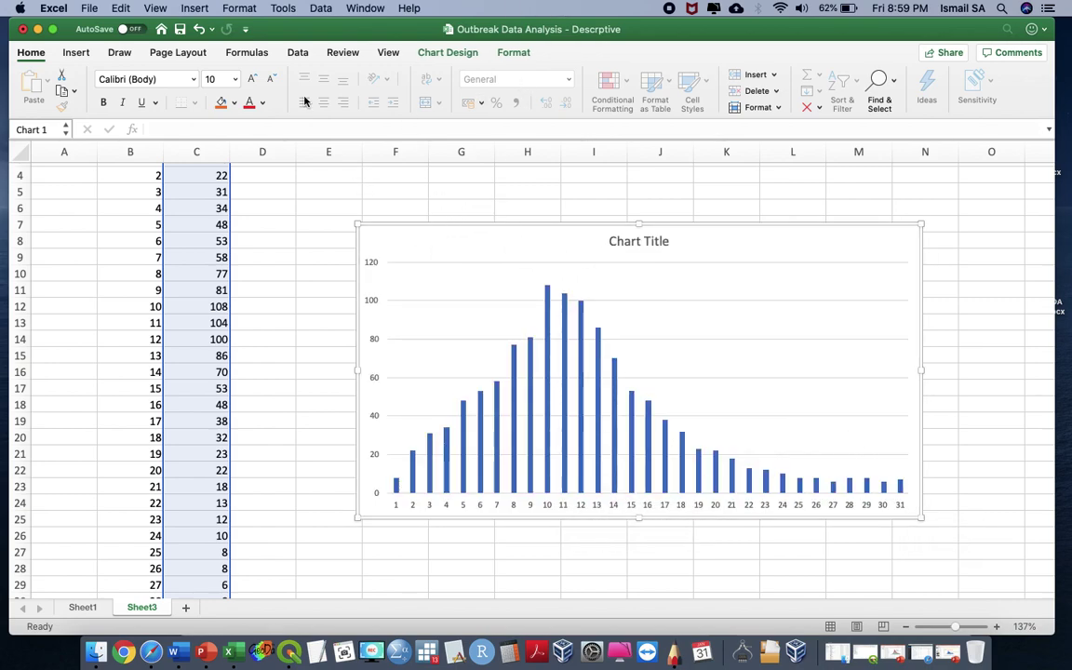
Apply the gapless Quick Layout with axis titles and the gradient chart style with data labels.
{"action": "left_click", "coordinate": [466, 53]}
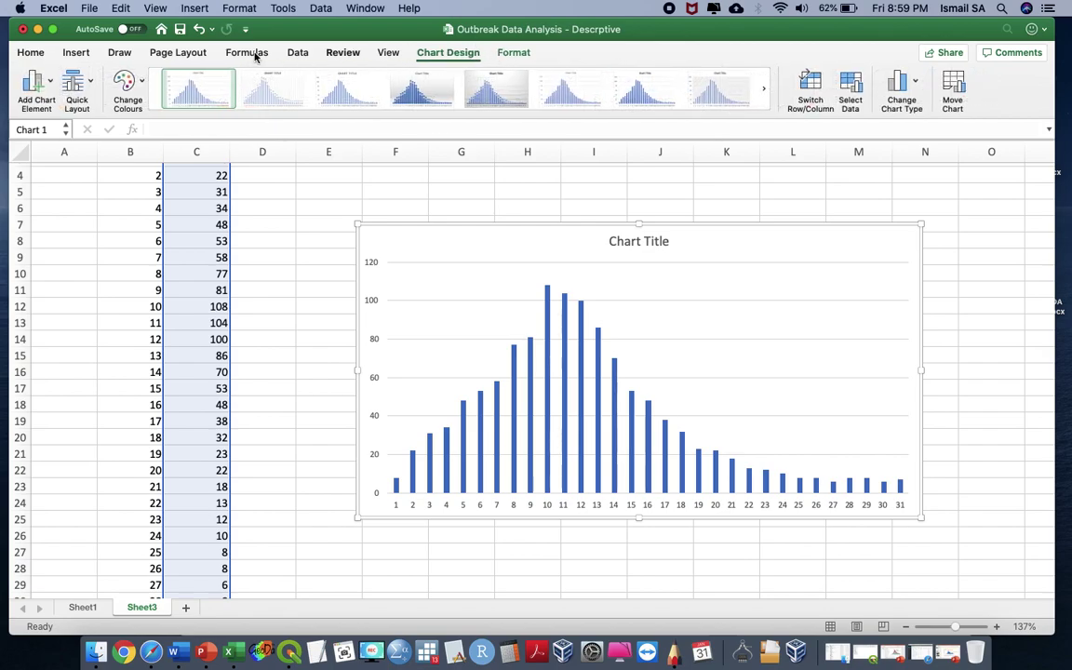
{"action": "left_click", "coordinate": [76, 86]}
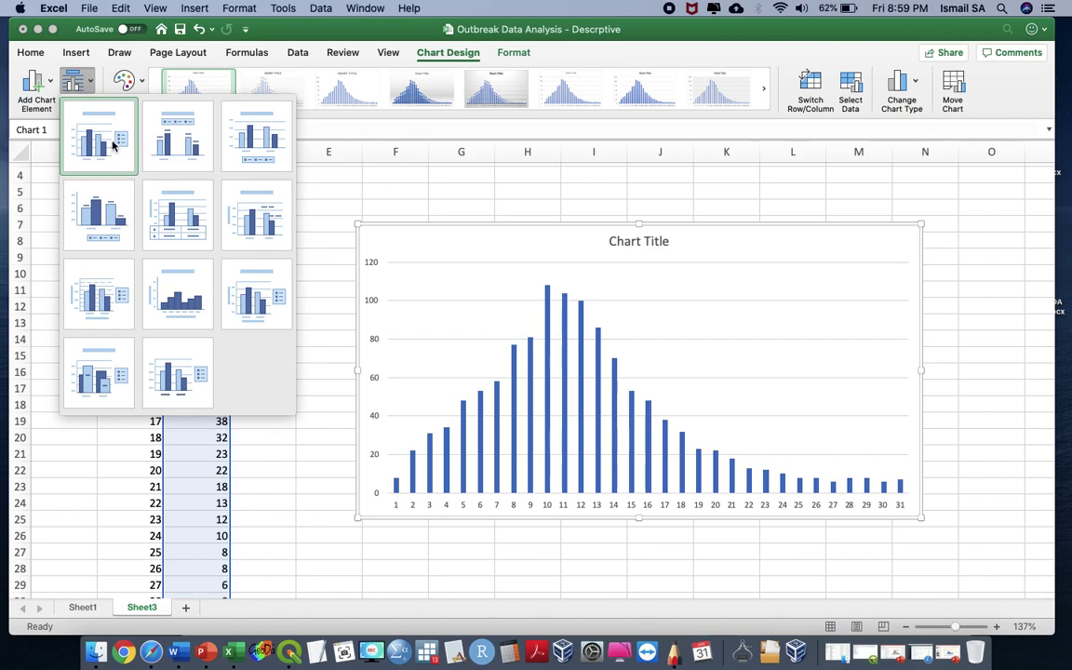
{"action": "left_click", "coordinate": [164, 279]}
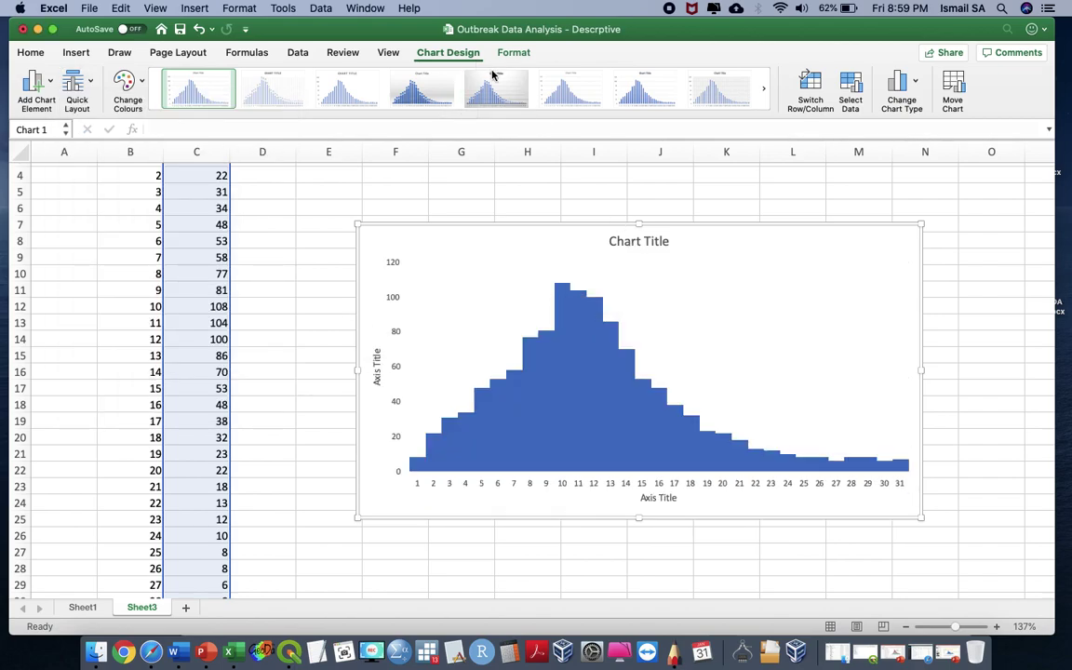
{"action": "left_click", "coordinate": [496, 98]}
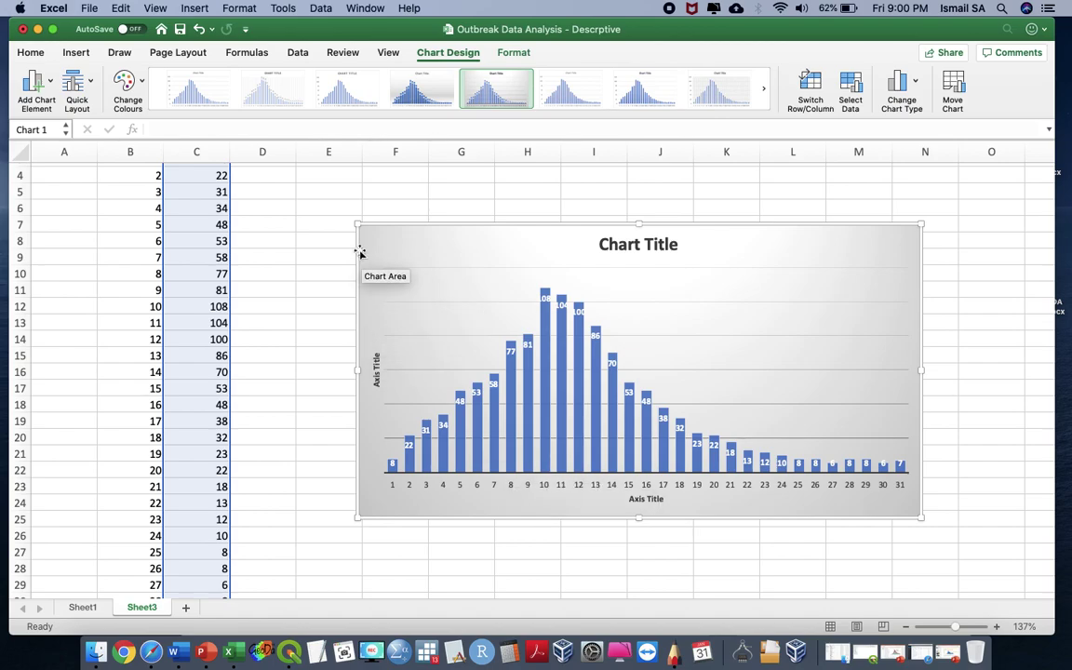
{"action": "scroll", "coordinate": [306, 234], "scroll_direction": "up", "scroll_amount": 3}
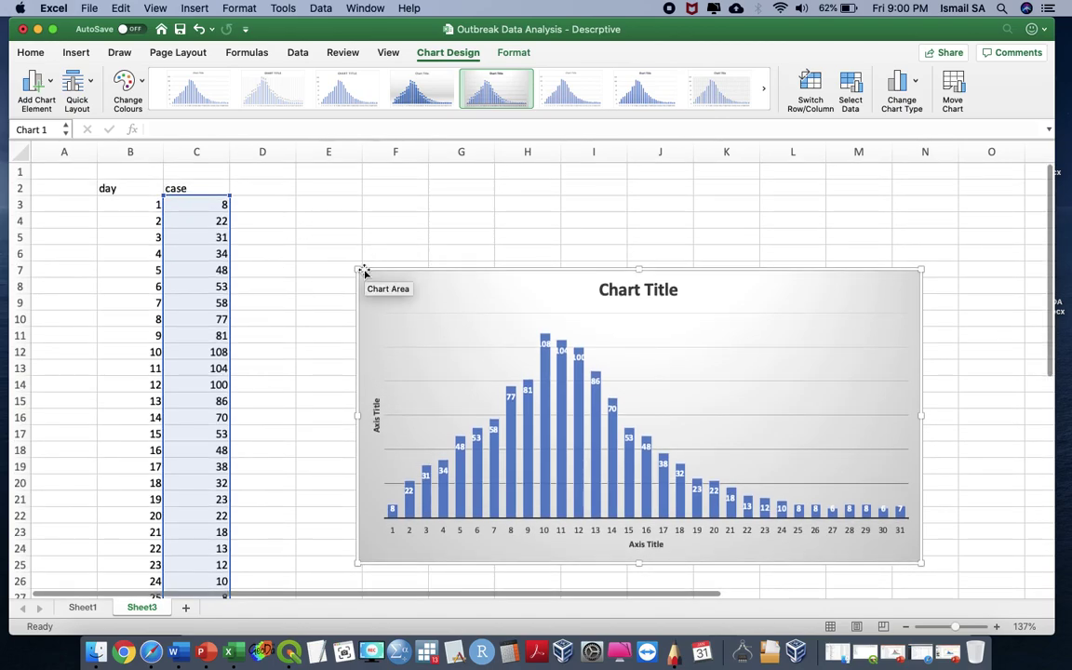
Delete the chart and enter the headings 'male' in D2 and 'female' in E2.
{"action": "key", "text": "Delete"}
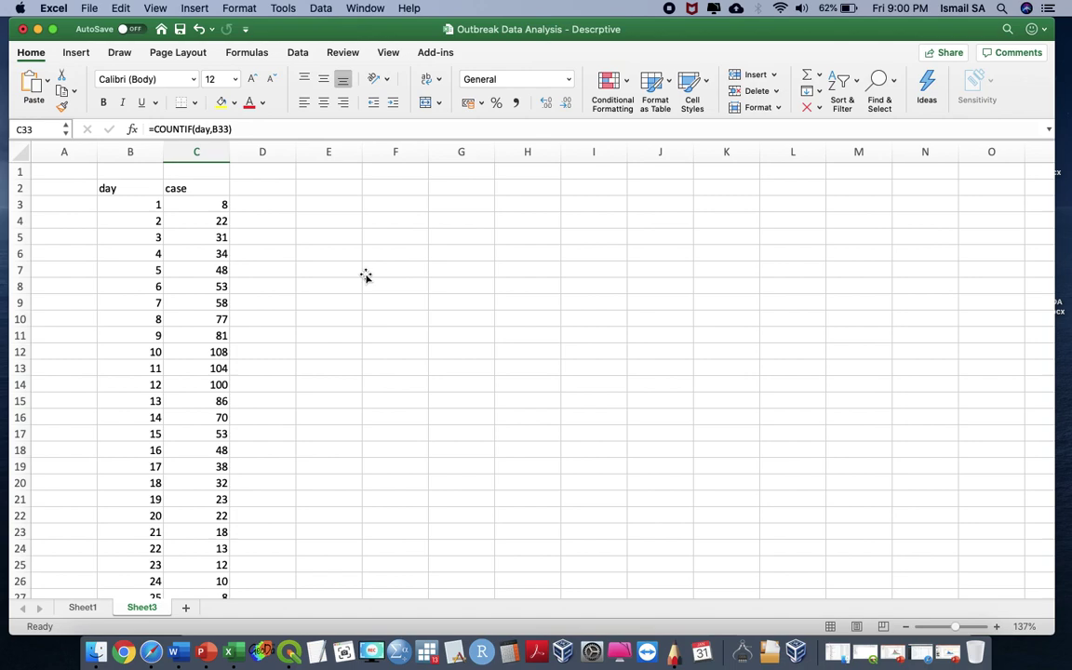
{"action": "left_click", "coordinate": [270, 186]}
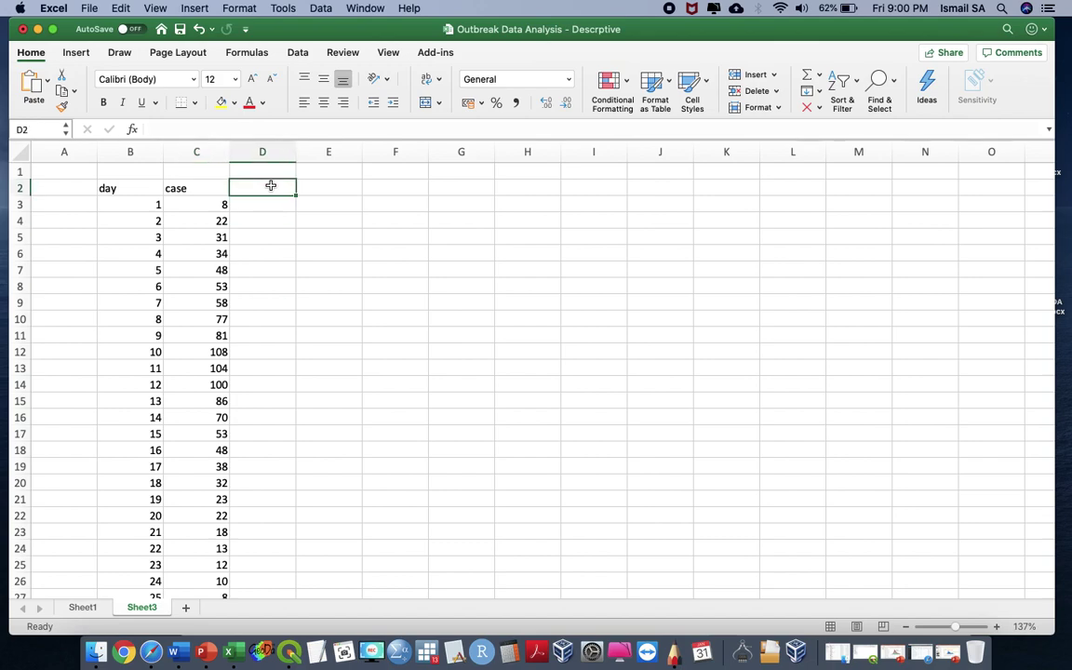
{"action": "type", "text": "male"}
{"action": "key", "text": "Tab"}
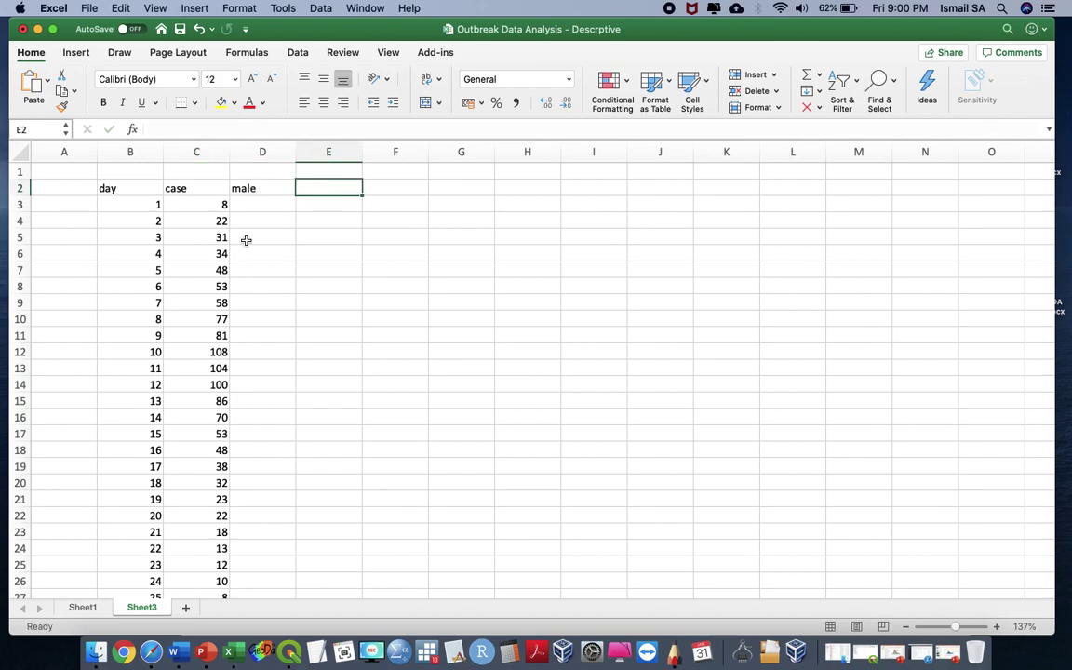
{"action": "type", "text": "female"}
{"action": "key", "text": "Return"}
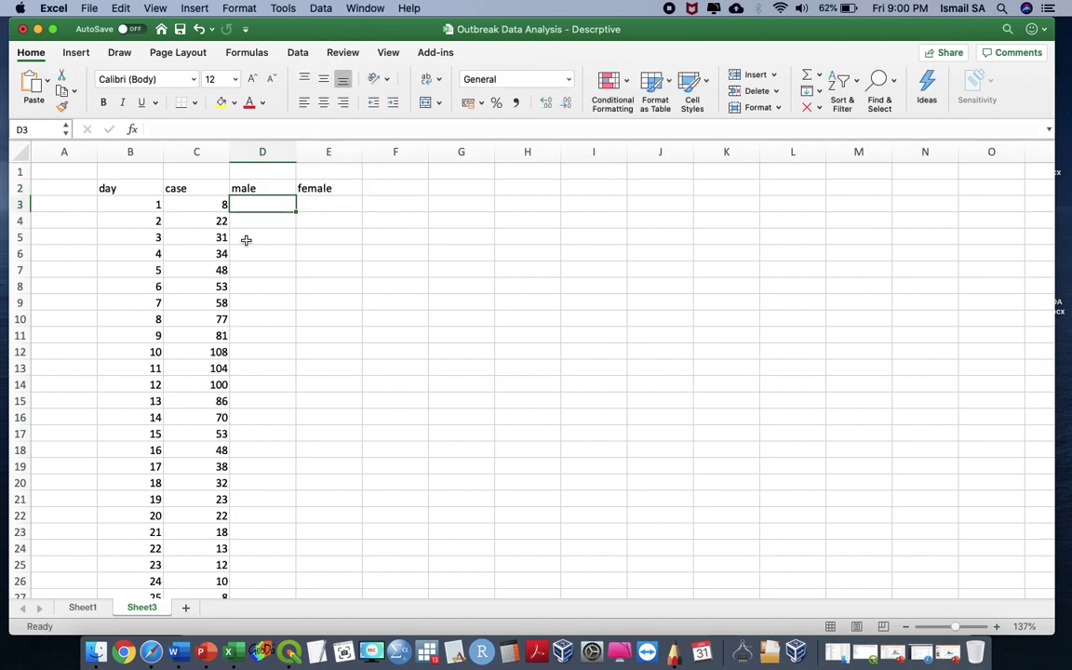
In D3, build =countifs(gender,D2,day,B3 using the male heading and the day number.
{"action": "scroll", "coordinate": [246, 240], "scroll_direction": "down", "scroll_amount": 2}
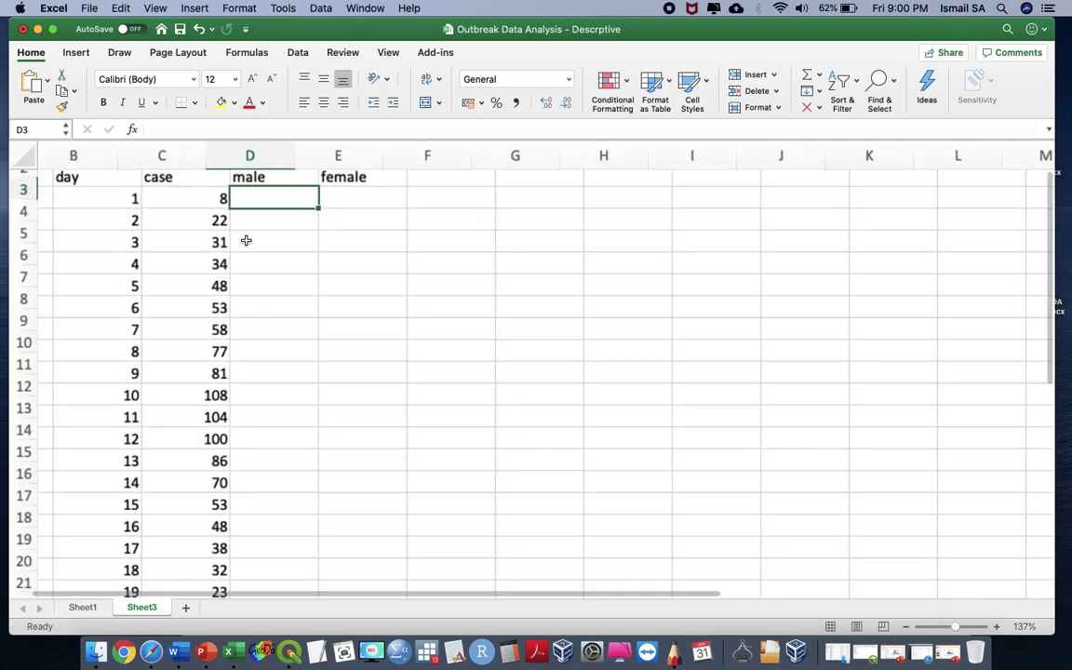
{"action": "scroll", "coordinate": [246, 240], "scroll_direction": "up", "scroll_amount": 5}
{"action": "scroll", "coordinate": [325, 326], "scroll_direction": "up", "scroll_amount": 3}
{"action": "scroll", "coordinate": [324, 327], "scroll_direction": "left", "scroll_amount": 2}
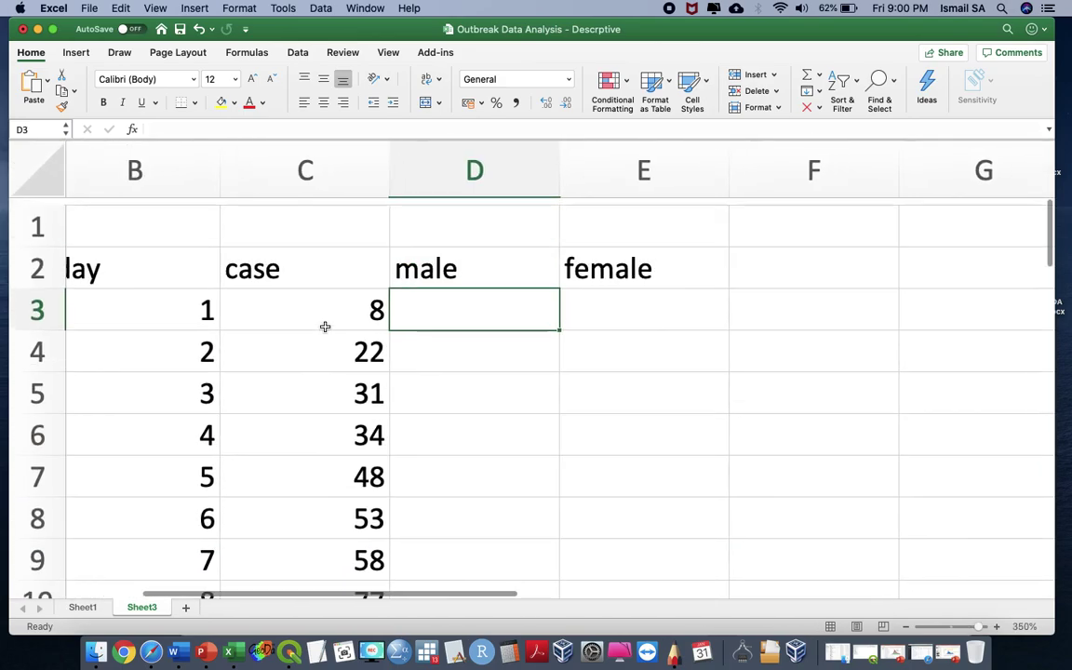
{"action": "type", "text": "="}
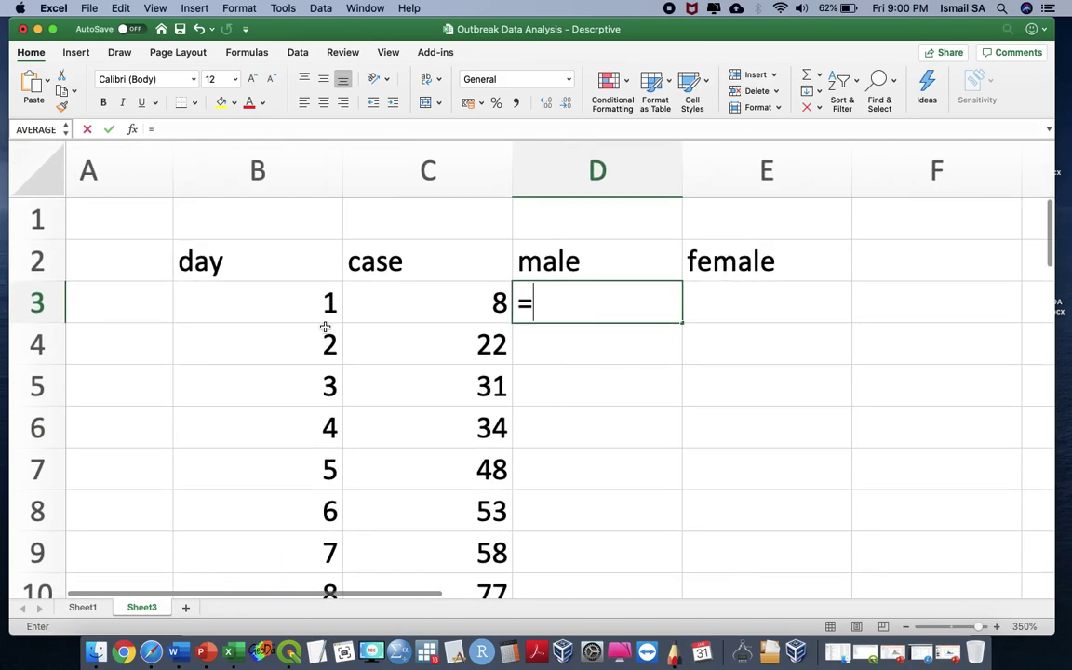
{"action": "type", "text": "countifs"}
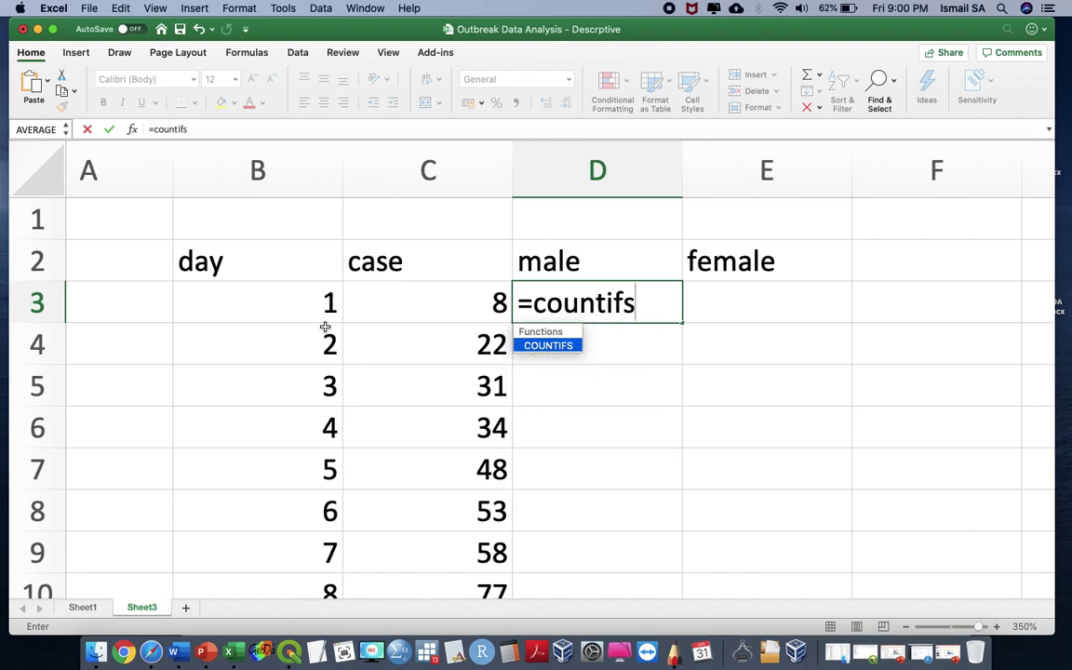
{"action": "type", "text": "("}
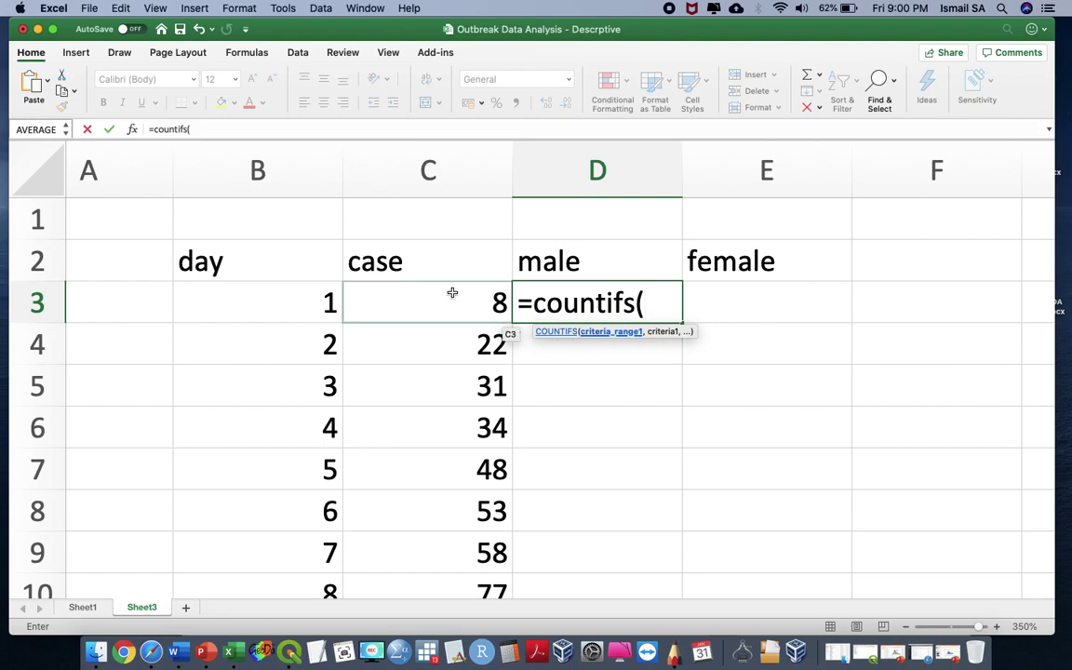
{"action": "type", "text": "gende"}
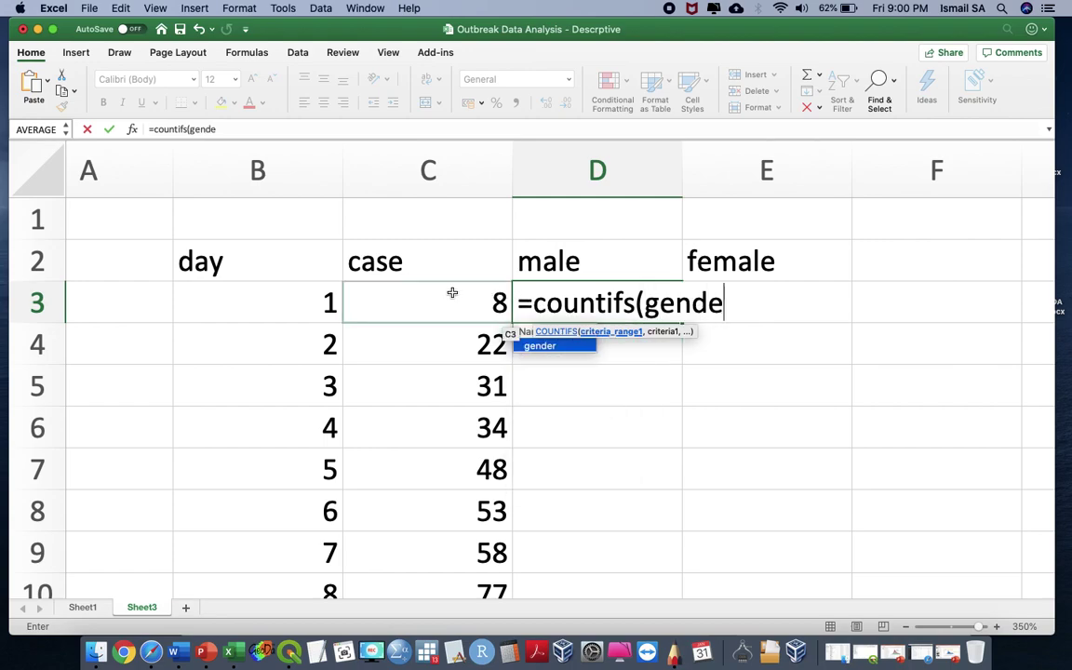
{"action": "type", "text": "r,"}
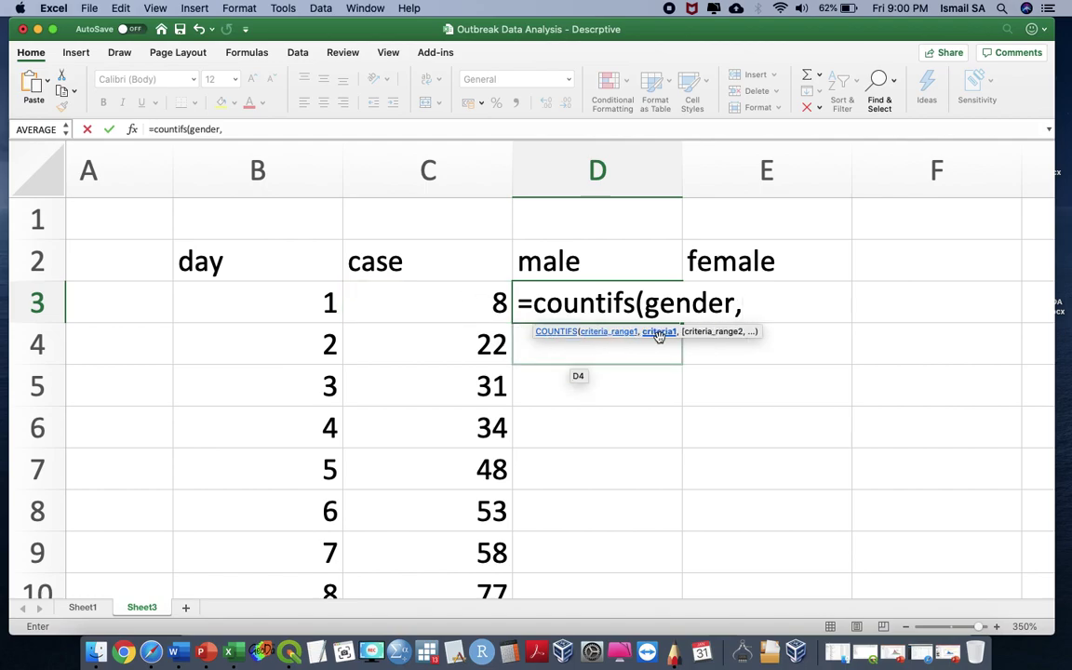
{"action": "left_click", "coordinate": [602, 265]}
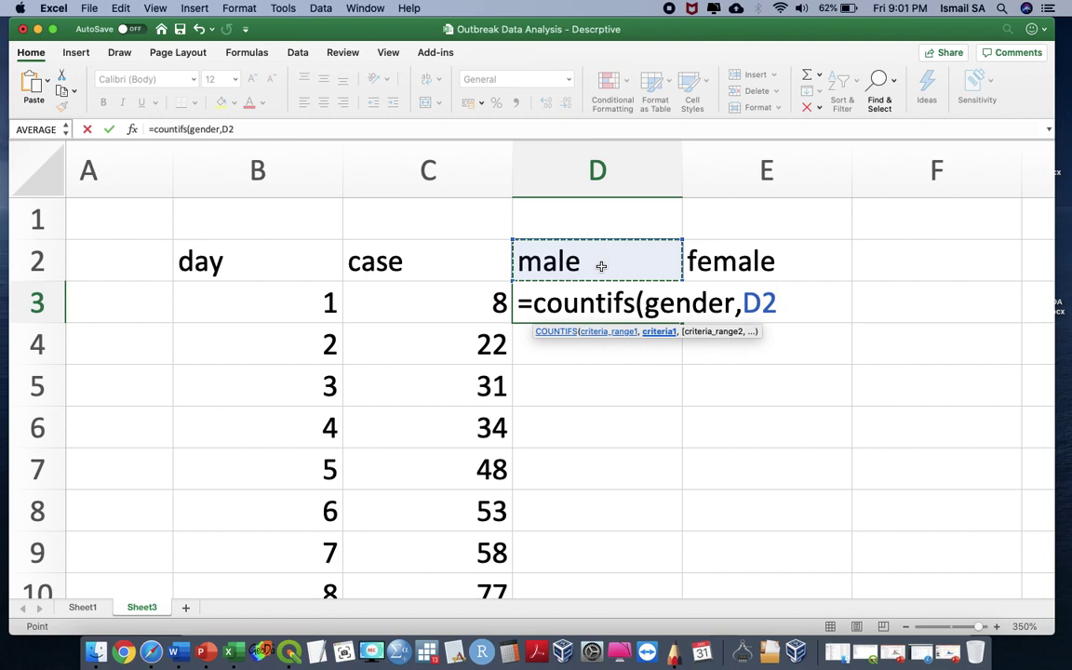
{"action": "type", "text": ","}
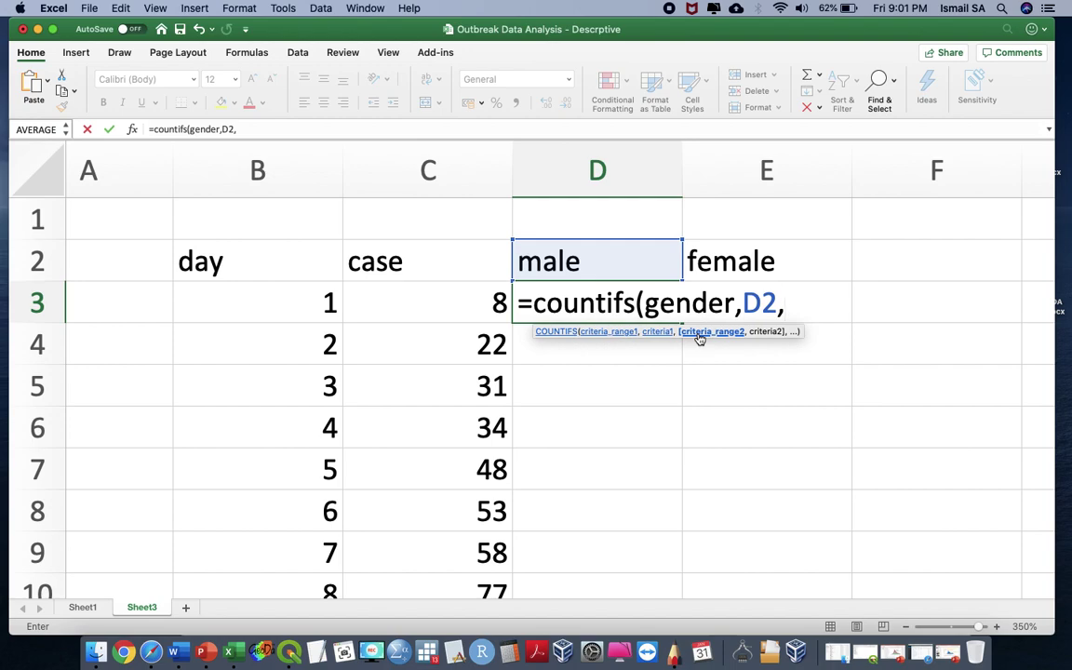
{"action": "type", "text": "day"}
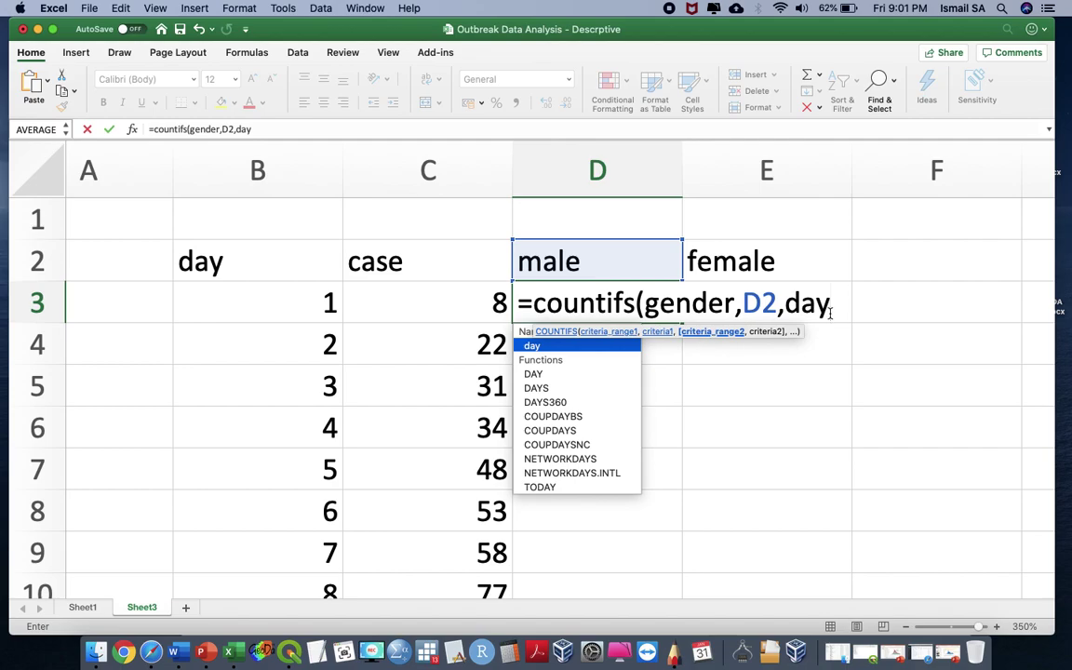
{"action": "type", "text": ","}
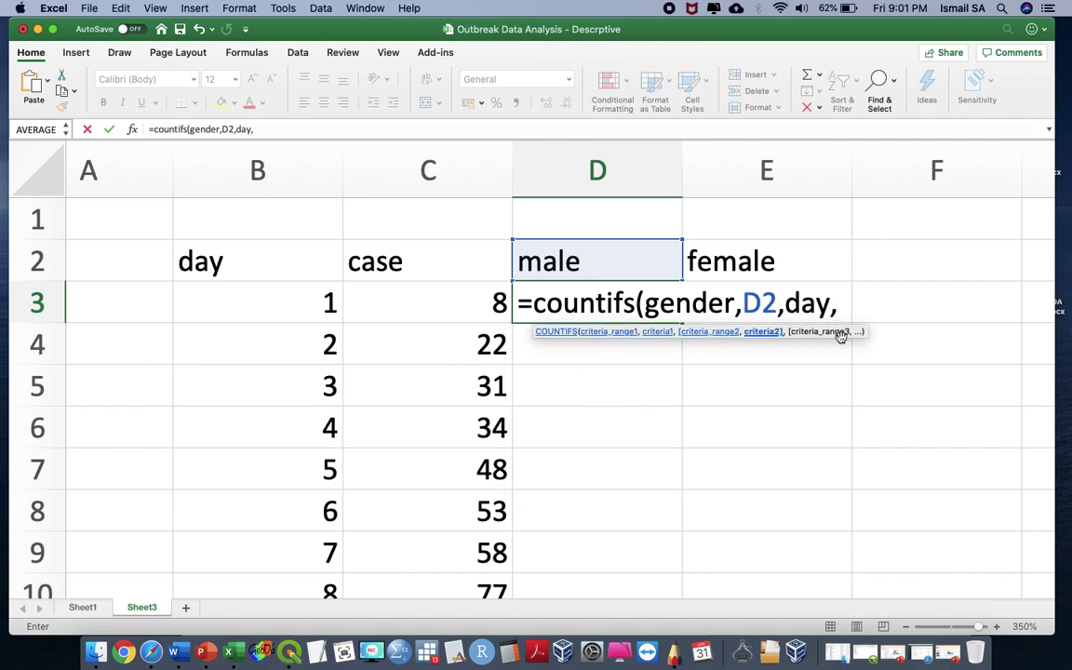
{"action": "left_click", "coordinate": [299, 309]}
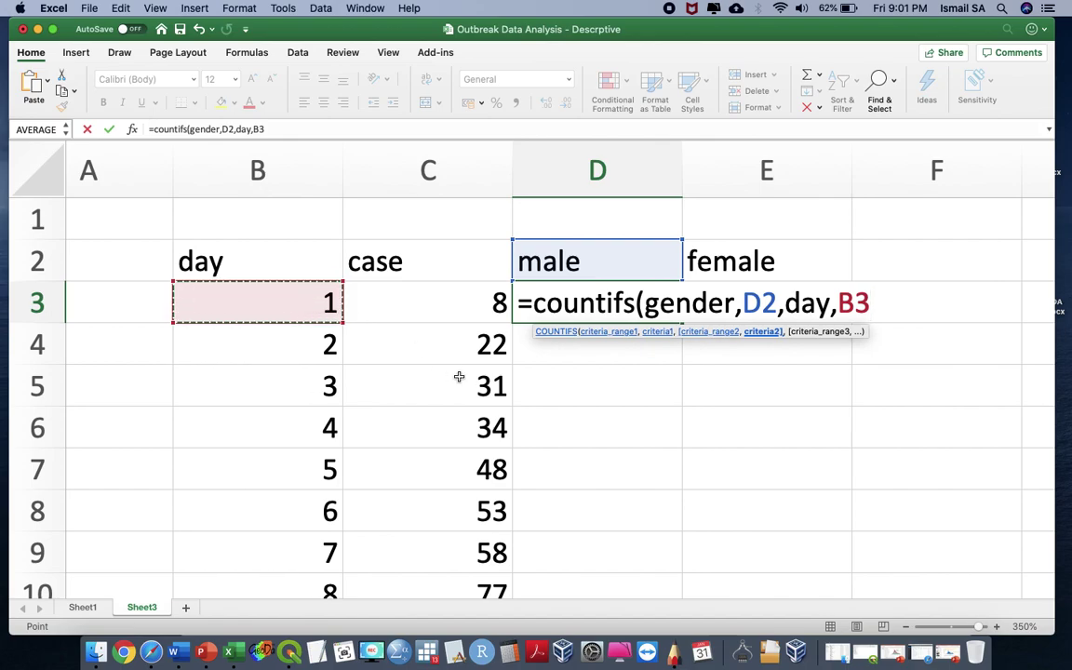
{"action": "left_click", "coordinate": [762, 305]}
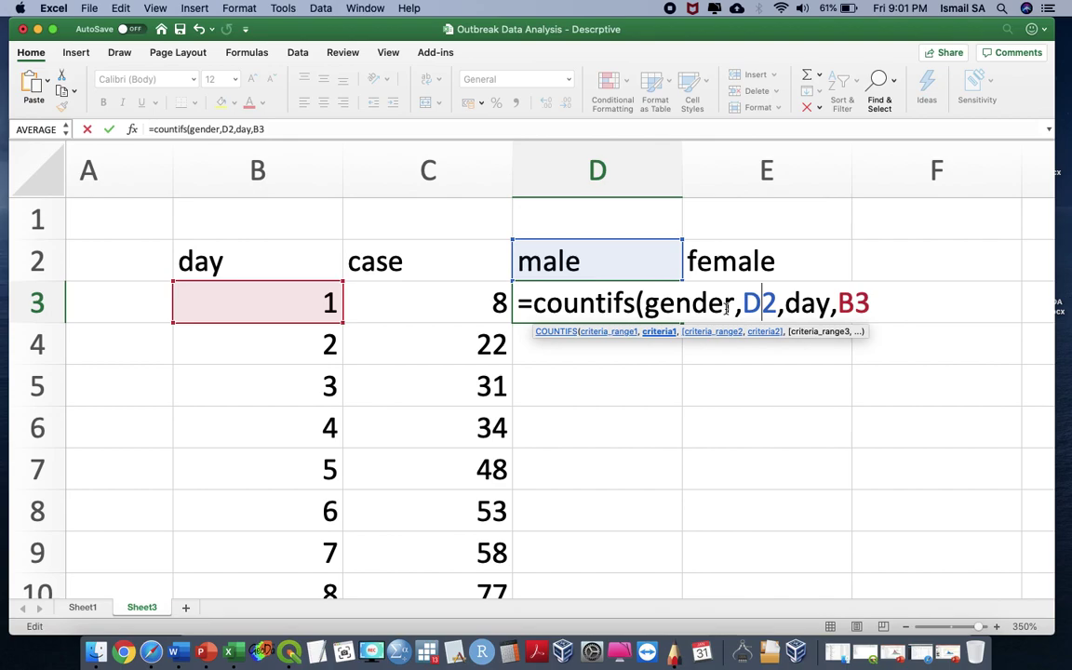
Lock the references as D$2 and $B3 and commit, giving 5 male cases on day 1.
{"action": "type", "text": "$"}
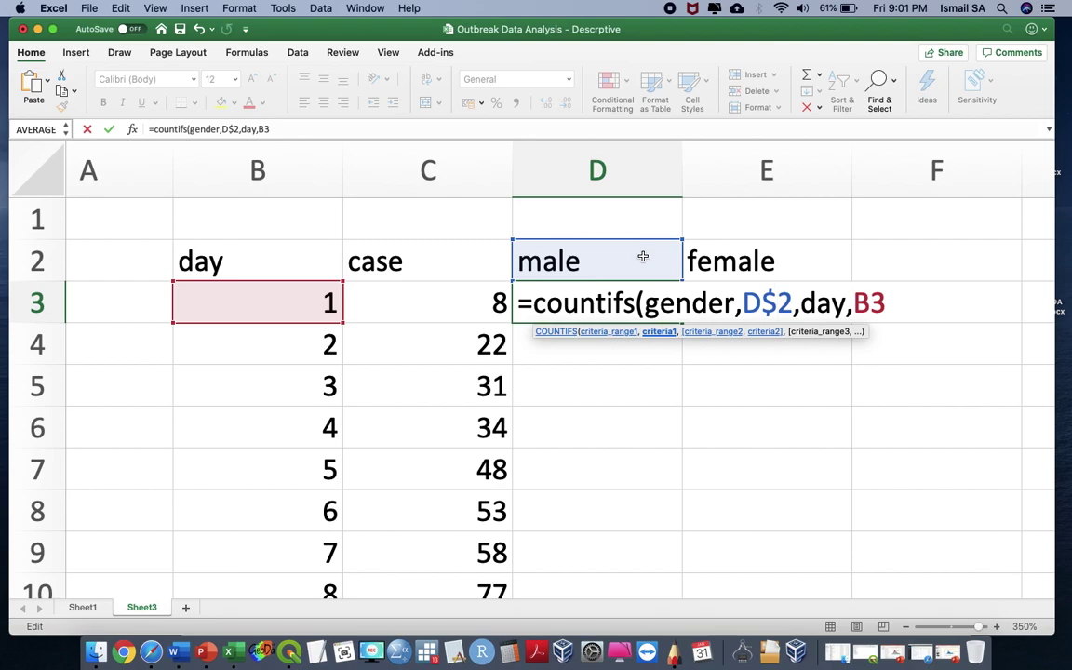
{"action": "left_click", "coordinate": [855, 303]}
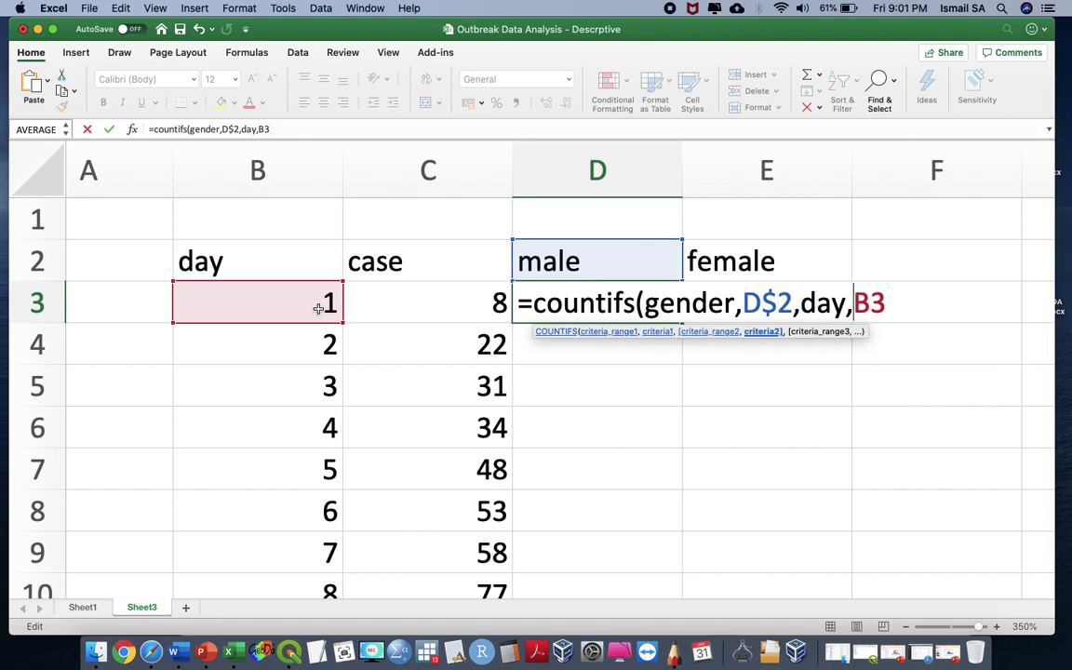
{"action": "type", "text": "$"}
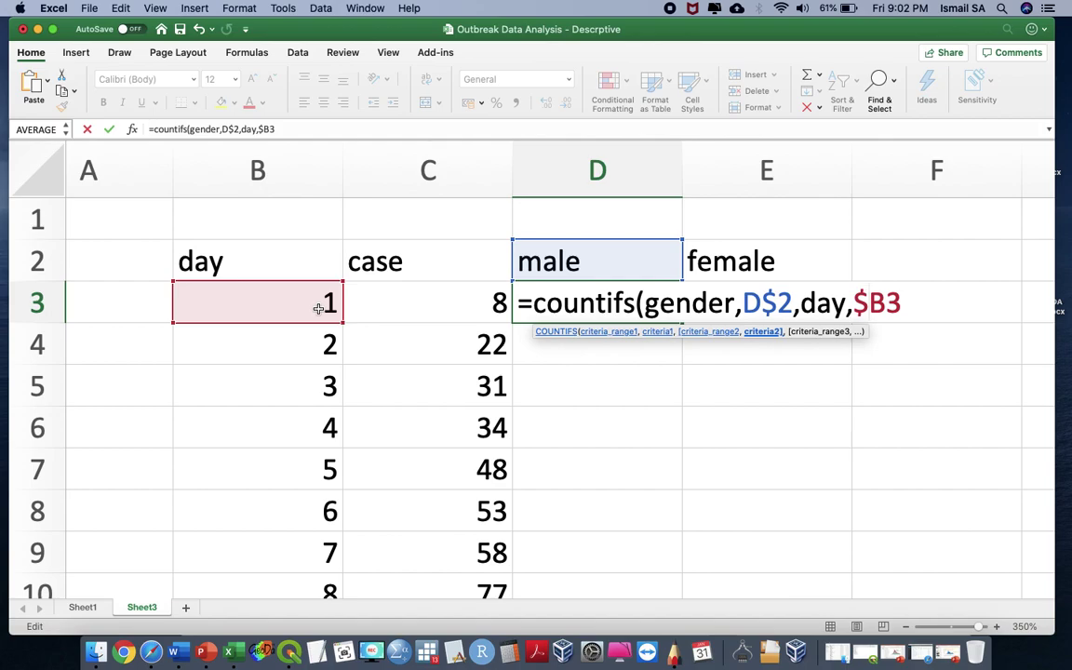
{"action": "key", "text": "Return"}
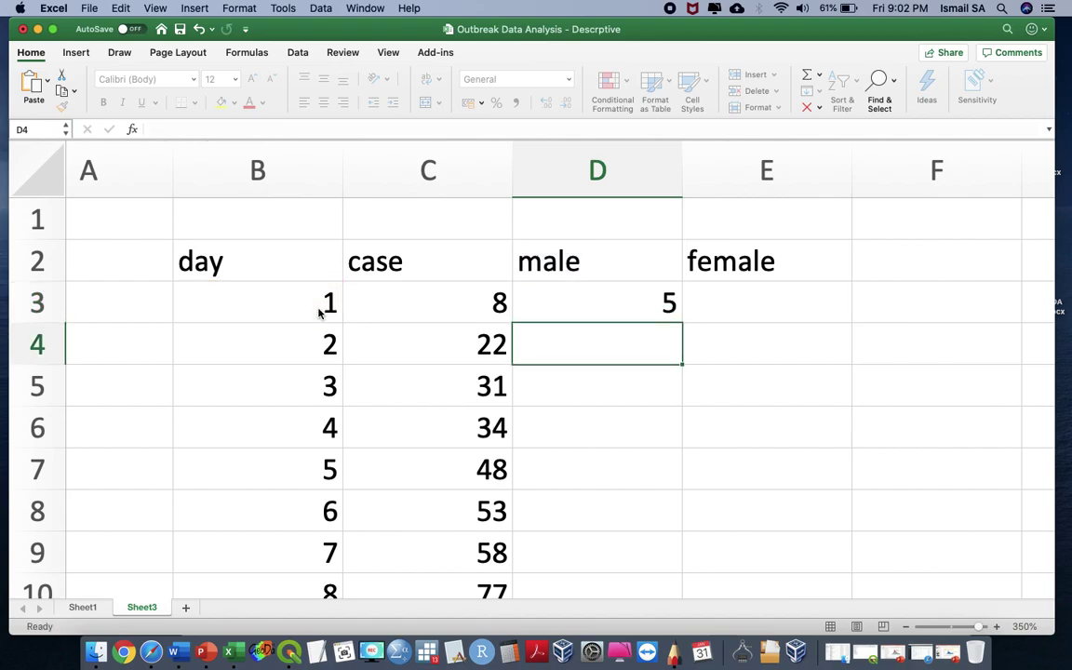
Fill the D3 formula across to E3 and down to row 33.
{"action": "left_click", "coordinate": [627, 306]}
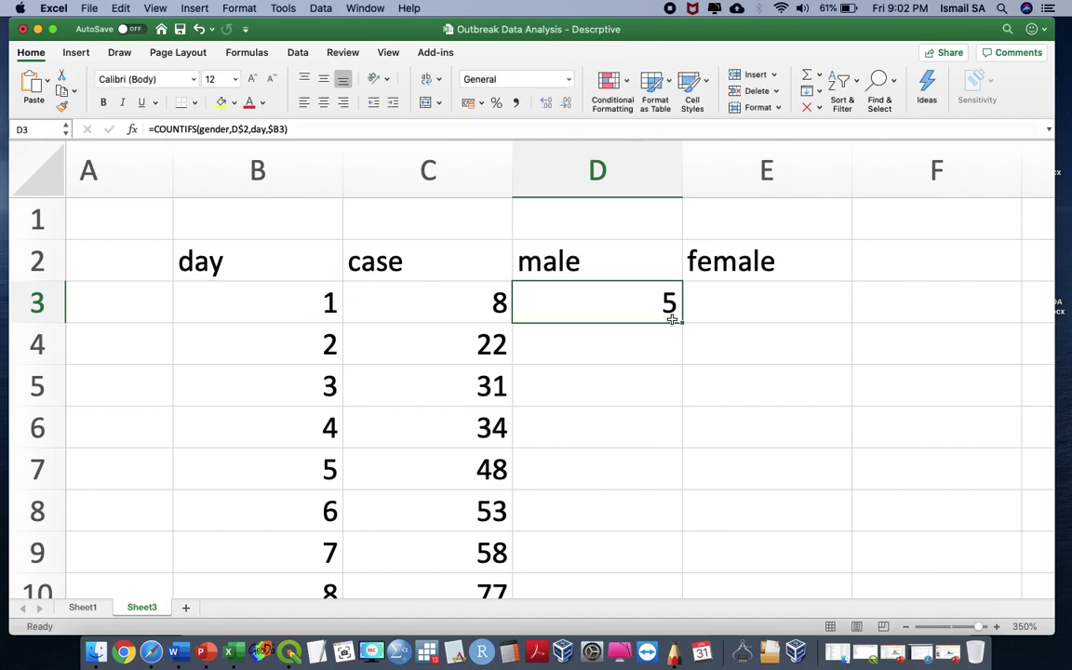
{"action": "left_click_drag", "start_coordinate": [680, 322], "coordinate": [823, 517]}
{"action": "scroll", "coordinate": [746, 387], "scroll_direction": "up", "scroll_amount": 5}
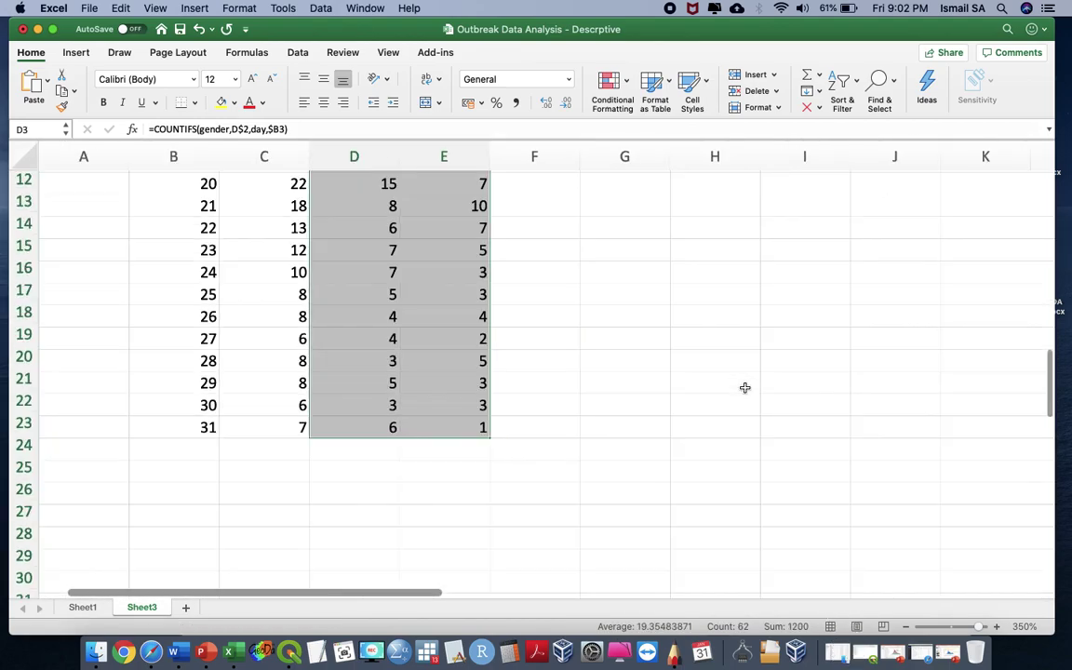
{"action": "scroll", "coordinate": [744, 387], "scroll_direction": "up", "scroll_amount": 6}
{"action": "scroll", "coordinate": [545, 277], "scroll_direction": "down", "scroll_amount": 5}
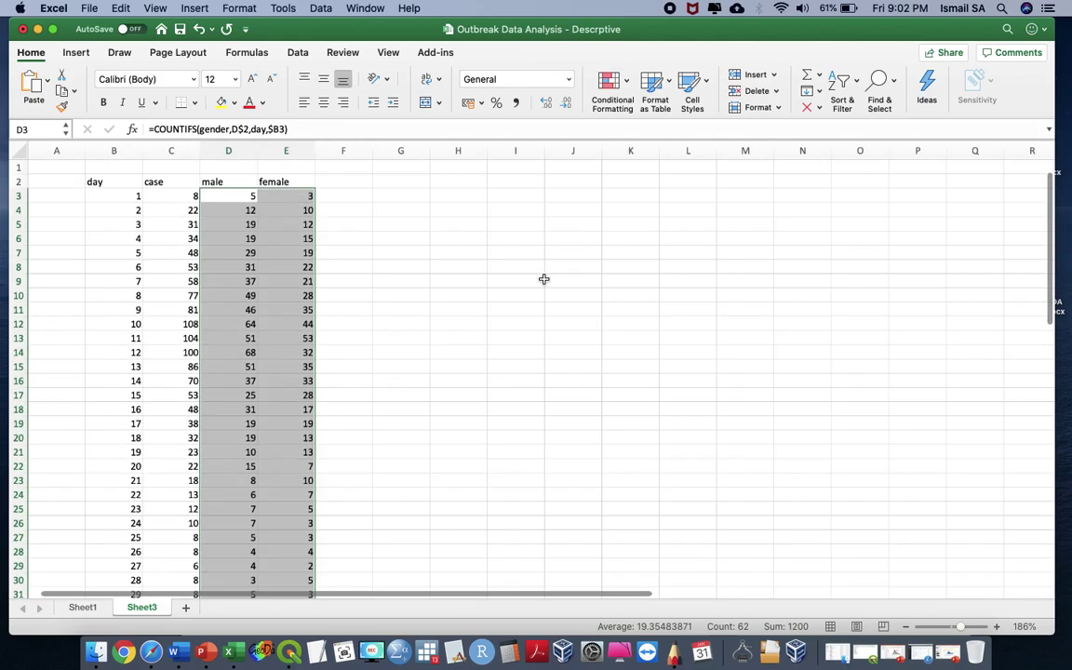
{"action": "scroll", "coordinate": [545, 280], "scroll_direction": "up", "scroll_amount": 3}
{"action": "scroll", "coordinate": [545, 280], "scroll_direction": "up", "scroll_amount": 2}
{"action": "scroll", "coordinate": [545, 280], "scroll_direction": "left", "scroll_amount": 2}
{"action": "scroll", "coordinate": [545, 280], "scroll_direction": "down", "scroll_amount": 1}
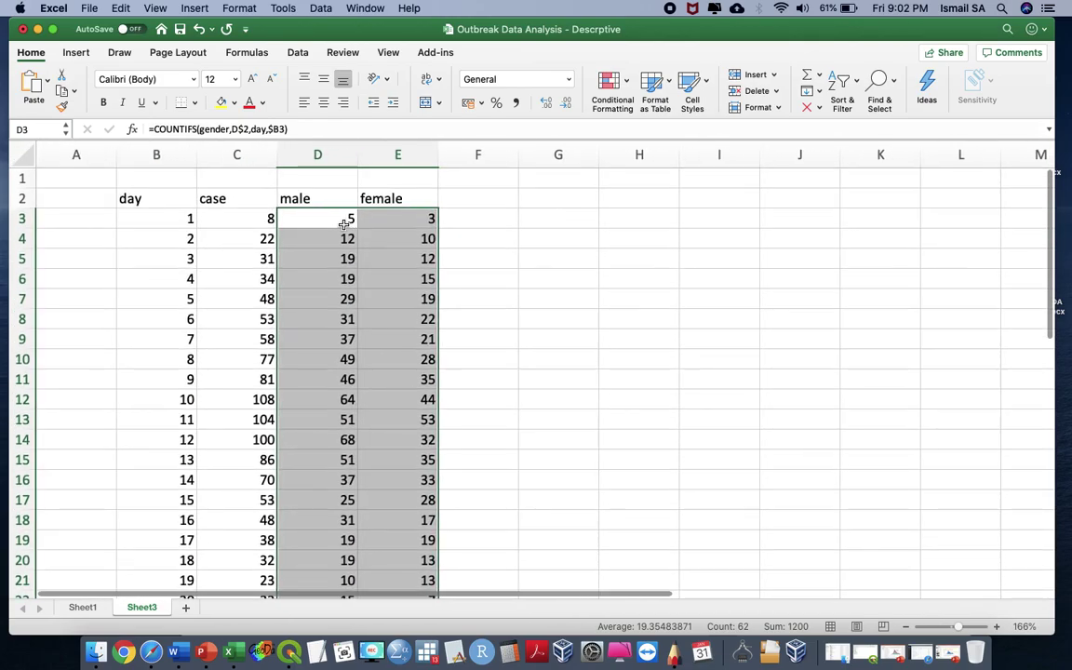
Review D3's locked D$2 and $B3 references and confirm the formula unchanged.
{"action": "left_click", "coordinate": [343, 224]}
{"action": "scroll", "coordinate": [306, 227], "scroll_direction": "up", "scroll_amount": 2}
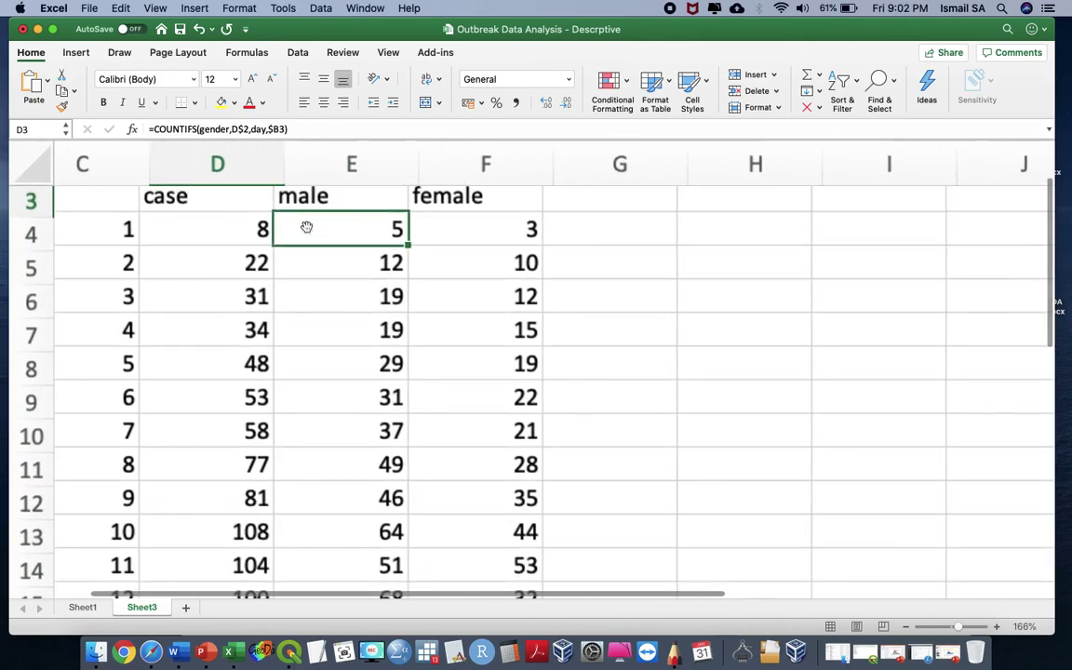
{"action": "double_click", "coordinate": [327, 225]}
{"action": "scroll", "coordinate": [327, 225], "scroll_direction": "up", "scroll_amount": 3}
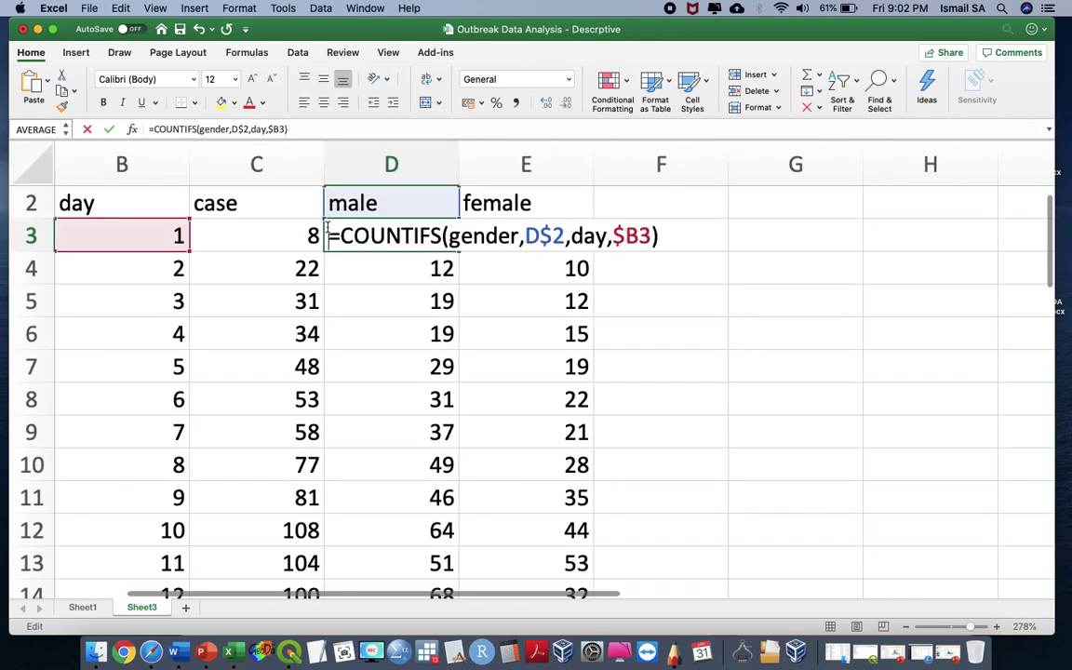
{"action": "left_click", "coordinate": [541, 238]}
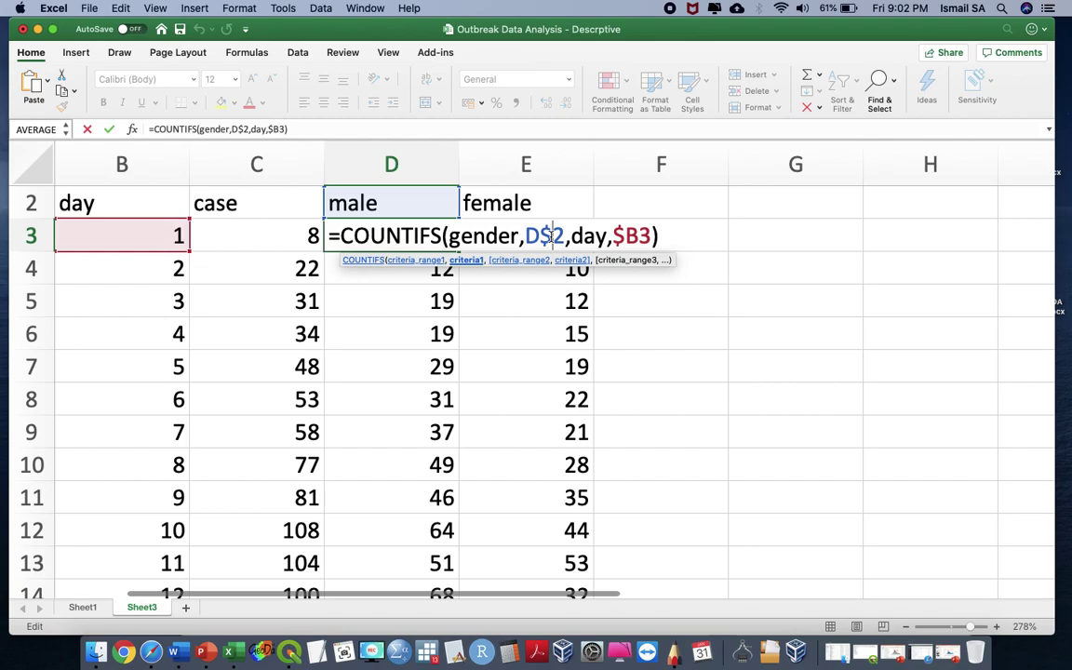
{"action": "left_click", "coordinate": [553, 235]}
{"action": "left_click", "coordinate": [626, 235]}
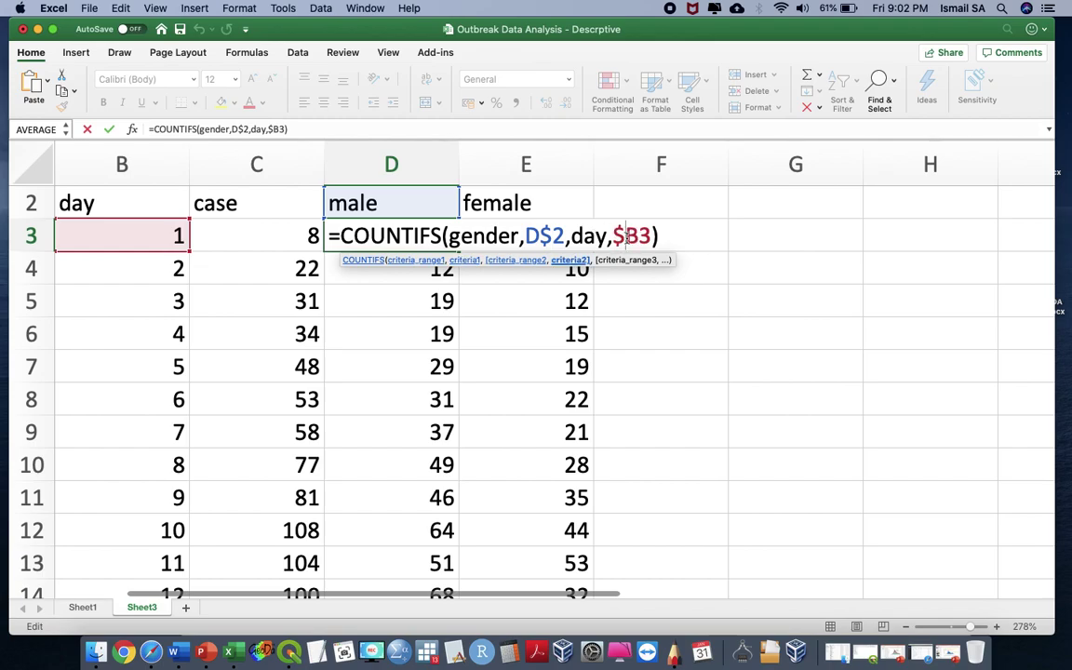
{"action": "key", "text": "Return"}
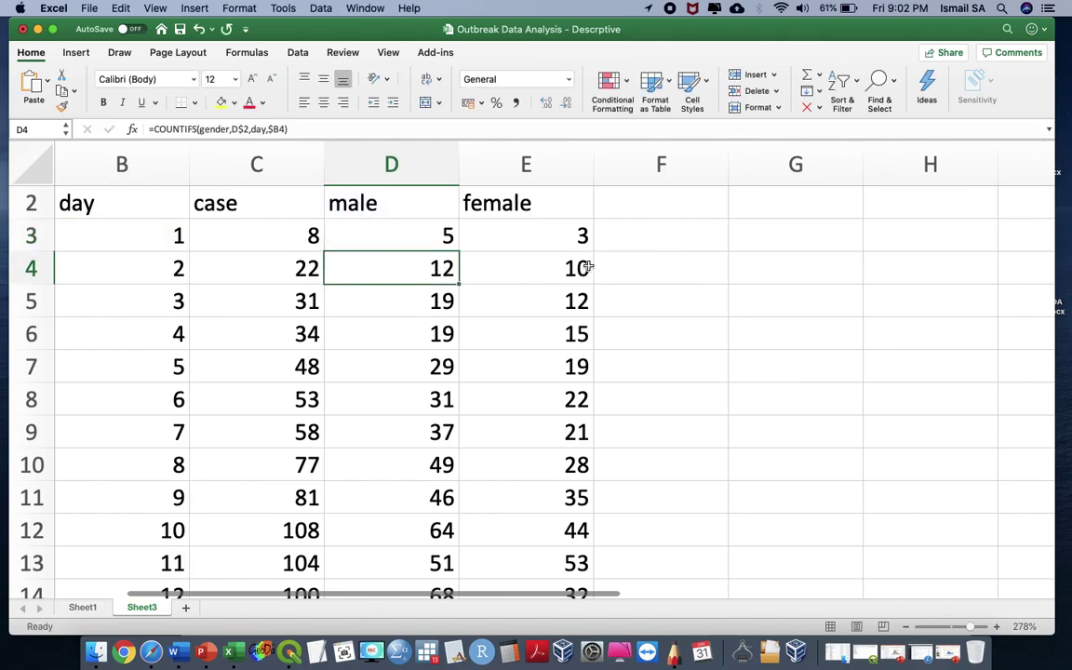
Select the counts D3:E33, insert a clustered column chart, then undo it.
{"action": "scroll", "coordinate": [588, 266], "scroll_direction": "down", "scroll_amount": 5}
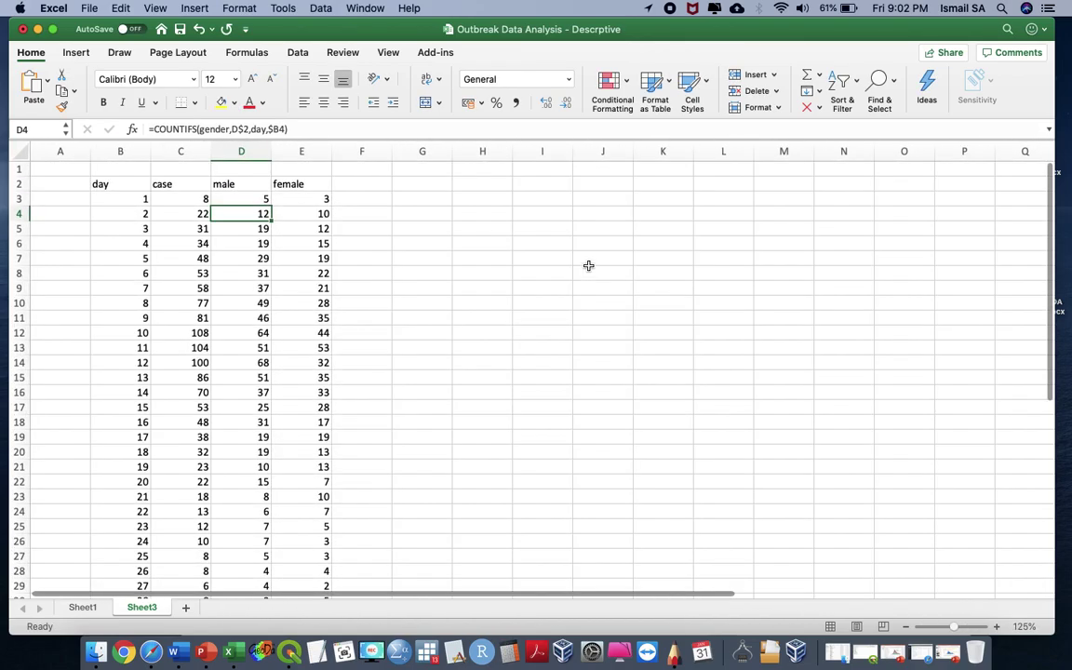
{"action": "scroll", "coordinate": [588, 266], "scroll_direction": "down", "scroll_amount": 3}
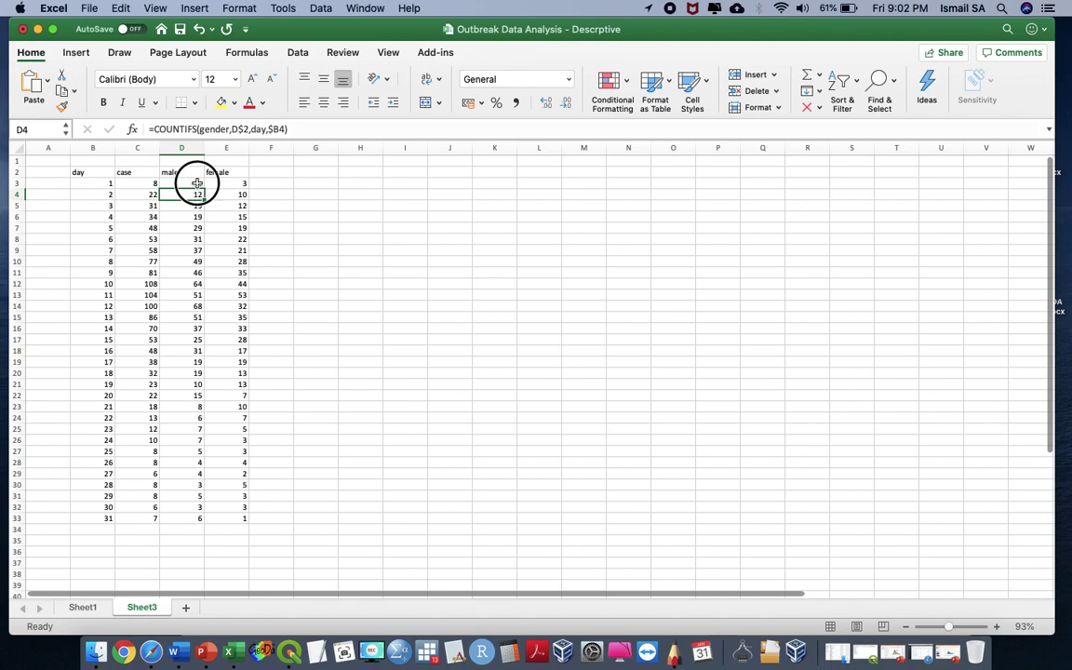
{"action": "left_click_drag", "start_coordinate": [198, 183], "coordinate": [220, 517]}
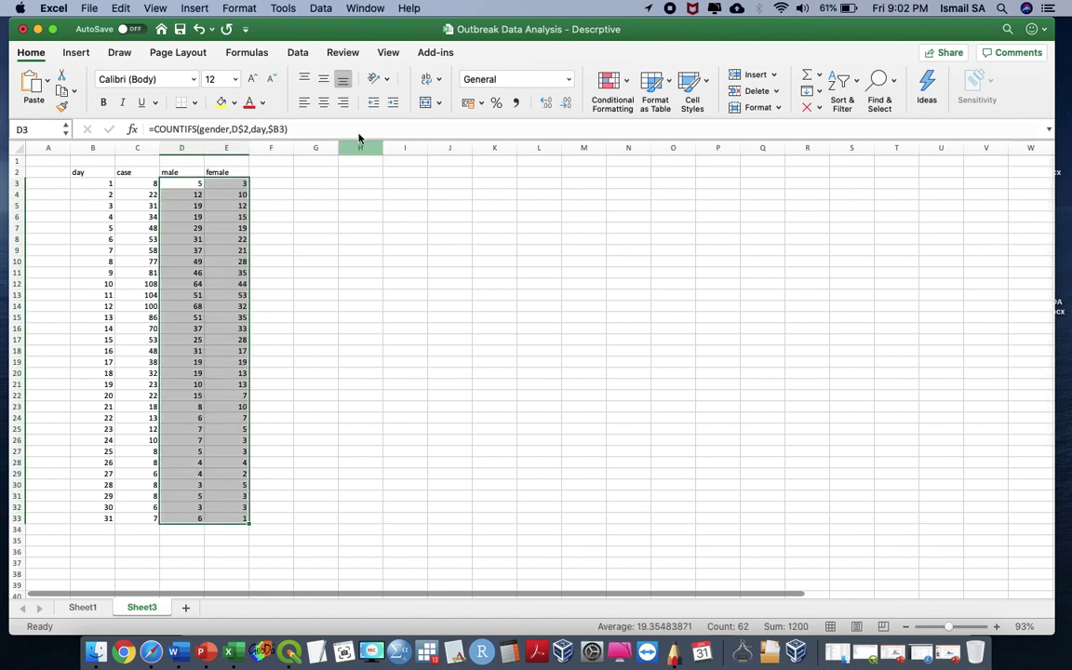
{"action": "left_click", "coordinate": [76, 52]}
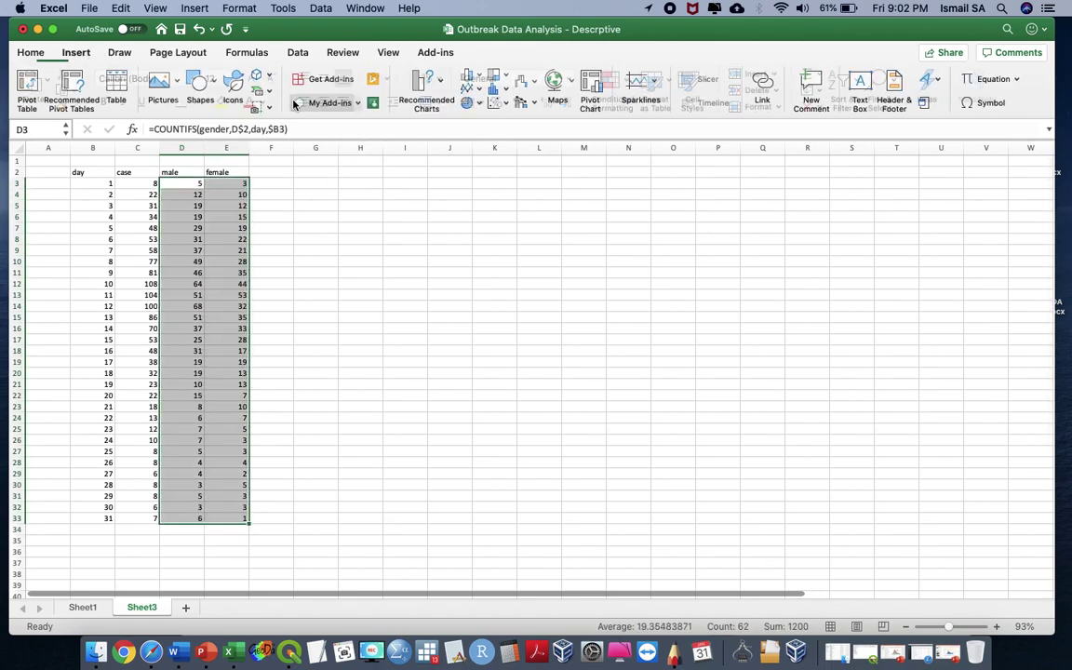
{"action": "left_click", "coordinate": [470, 75]}
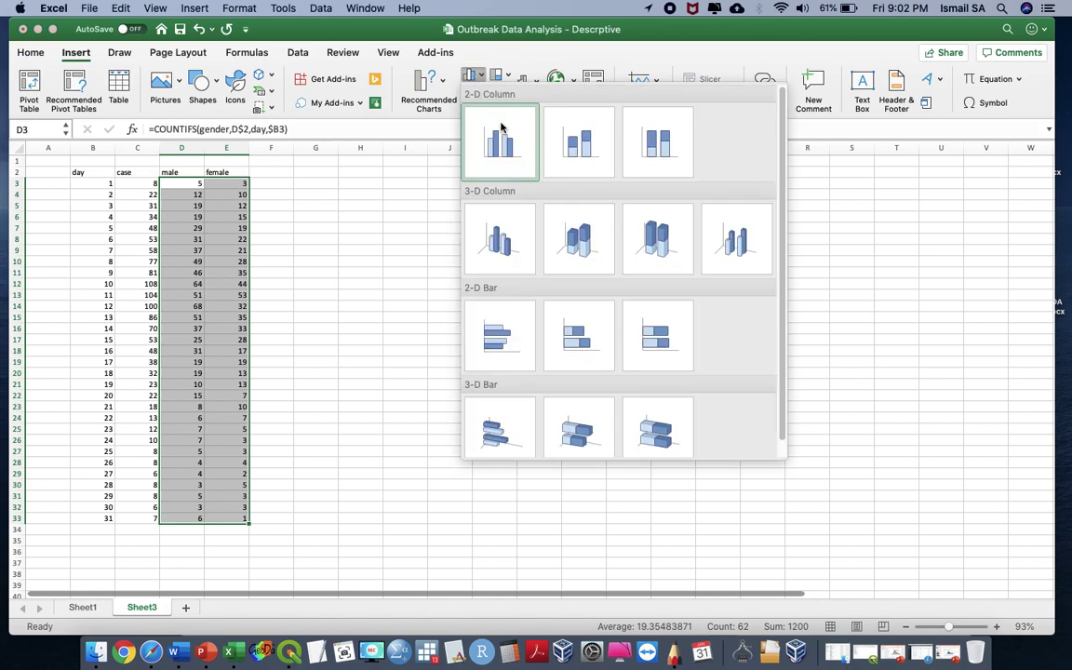
{"action": "left_click", "coordinate": [502, 141]}
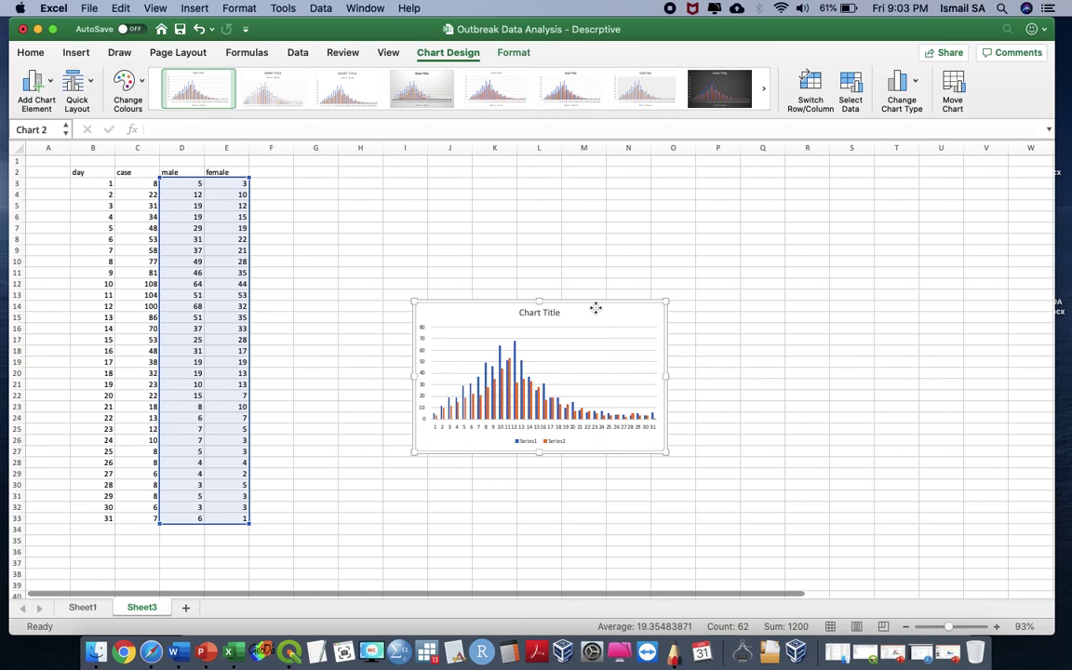
{"action": "key", "text": "super+z"}
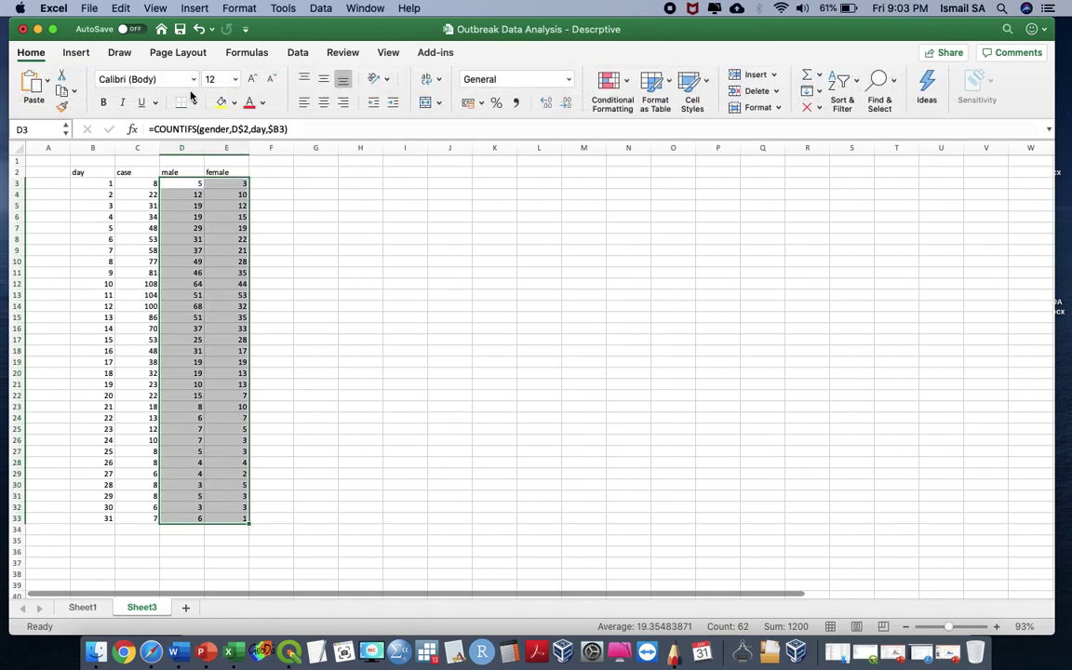
Insert a stacked column chart of the counts, enlarge it and place it beside the table.
{"action": "left_click", "coordinate": [79, 57]}
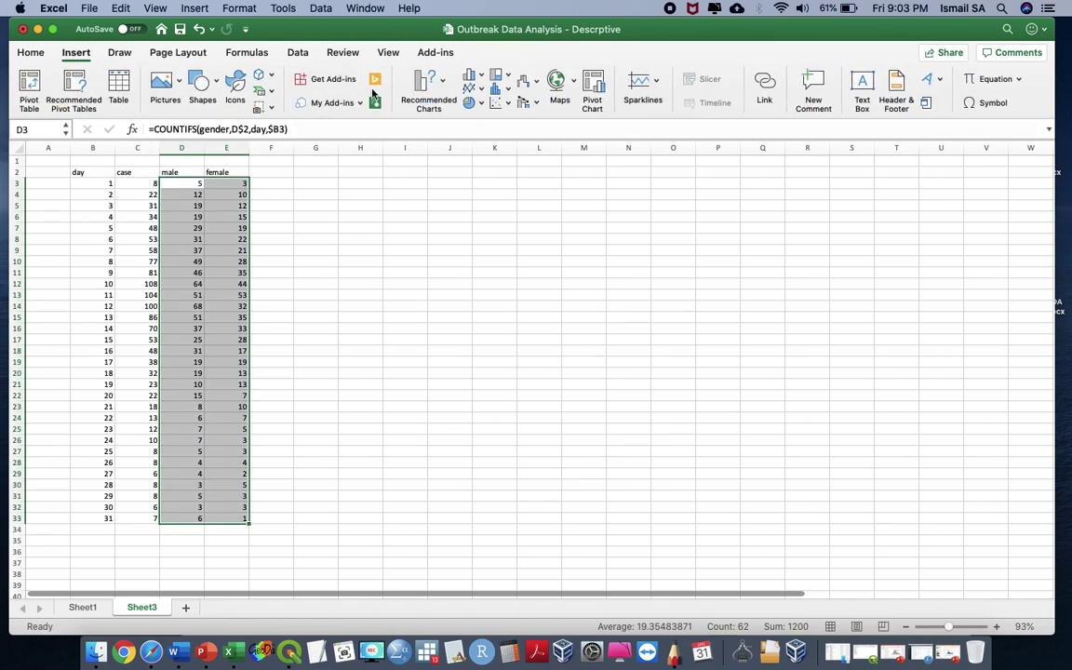
{"action": "left_click", "coordinate": [473, 75]}
{"action": "left_click", "coordinate": [579, 139]}
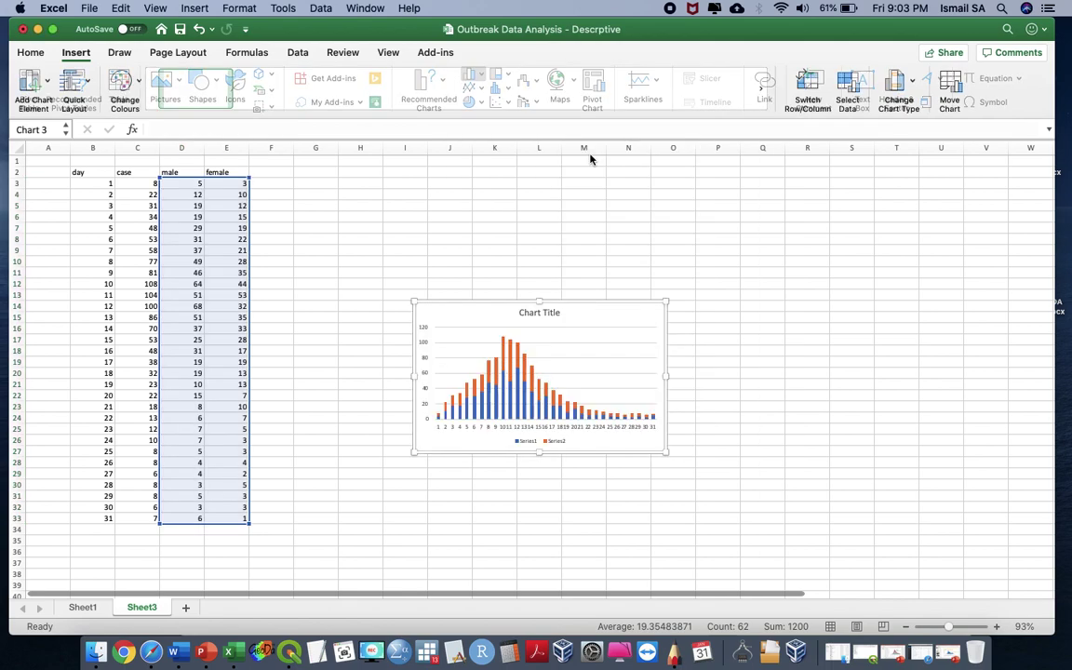
{"action": "left_click_drag", "start_coordinate": [665, 451], "coordinate": [854, 527]}
{"action": "left_click_drag", "start_coordinate": [822, 311], "coordinate": [775, 182]}
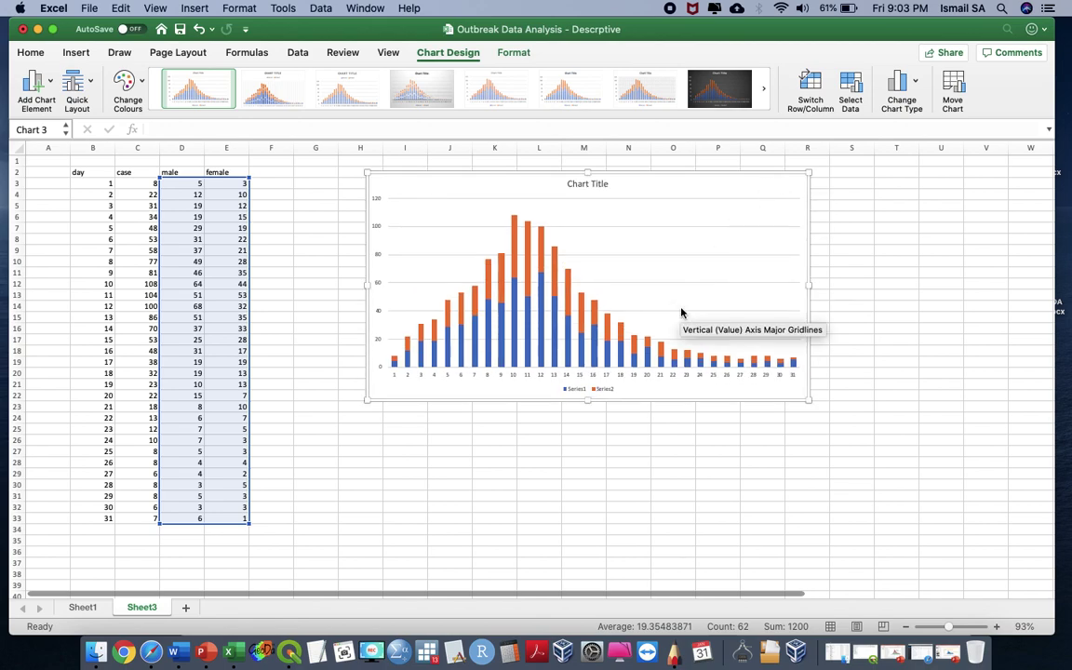
{"action": "left_click", "coordinate": [603, 393]}
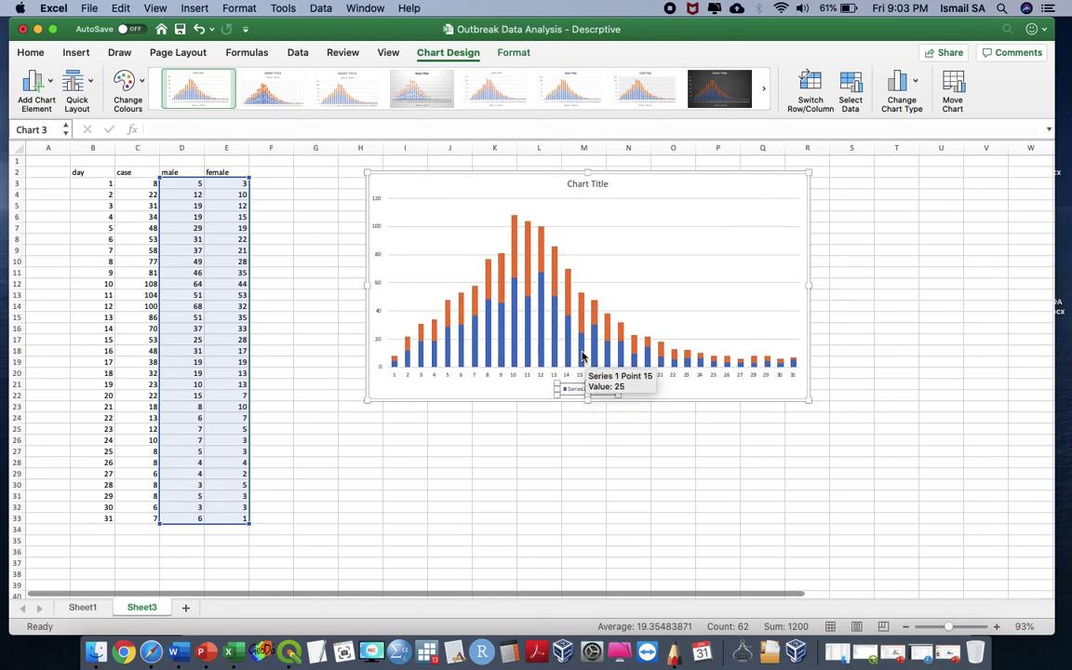
{"action": "left_click", "coordinate": [583, 356]}
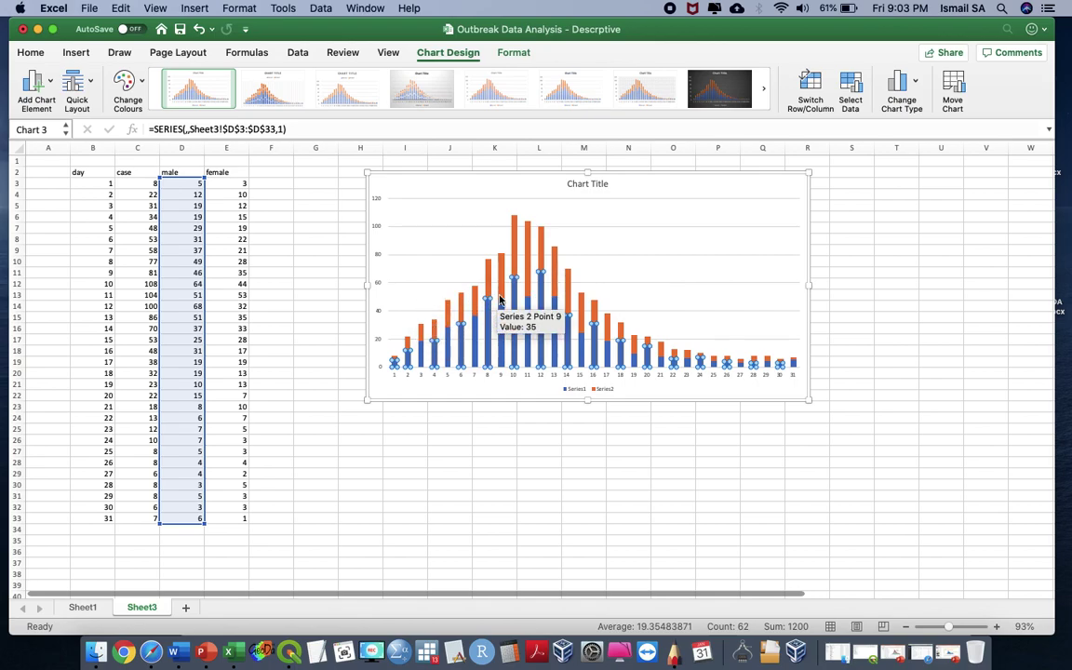
{"action": "left_click", "coordinate": [528, 243]}
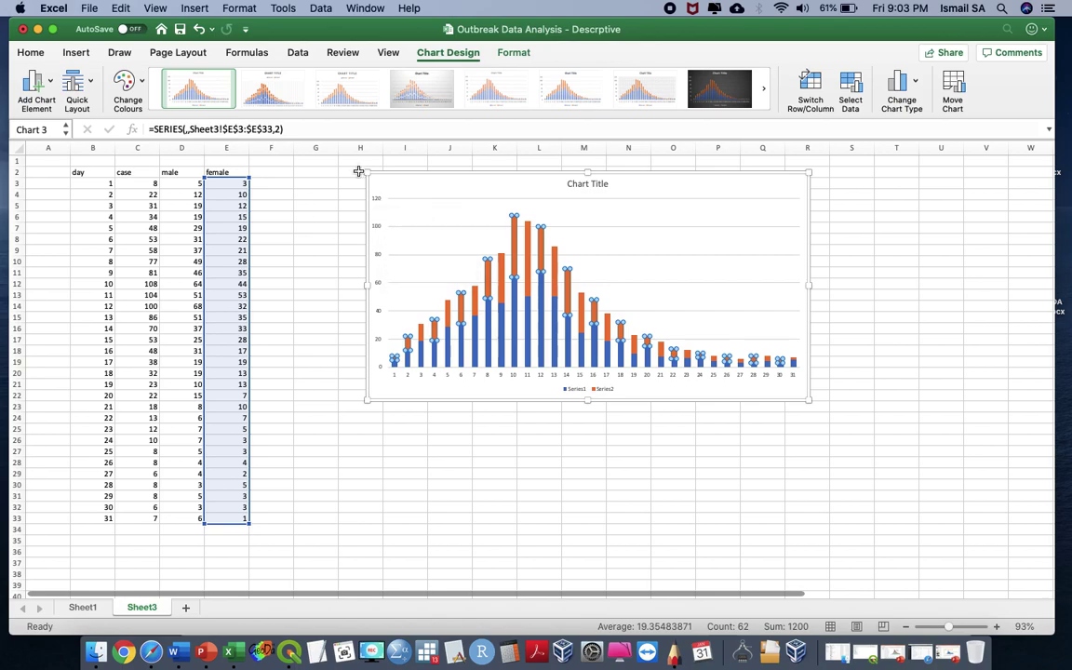
Apply the hatched-background chart style and deselect the chart by clicking I26.
{"action": "left_click", "coordinate": [646, 103]}
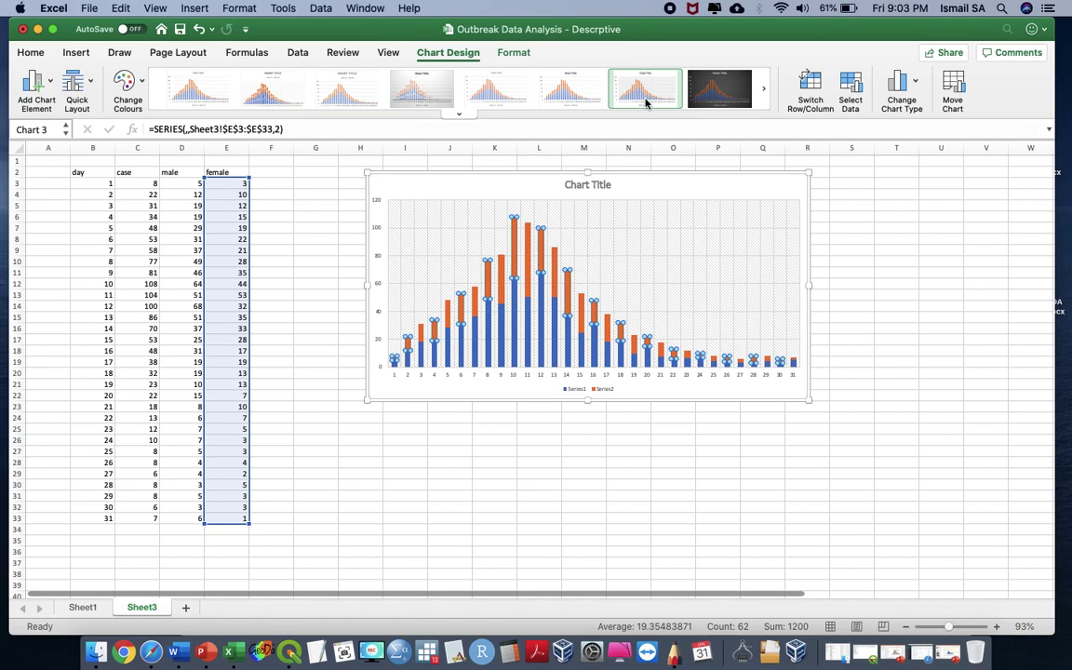
{"action": "left_click", "coordinate": [407, 439]}
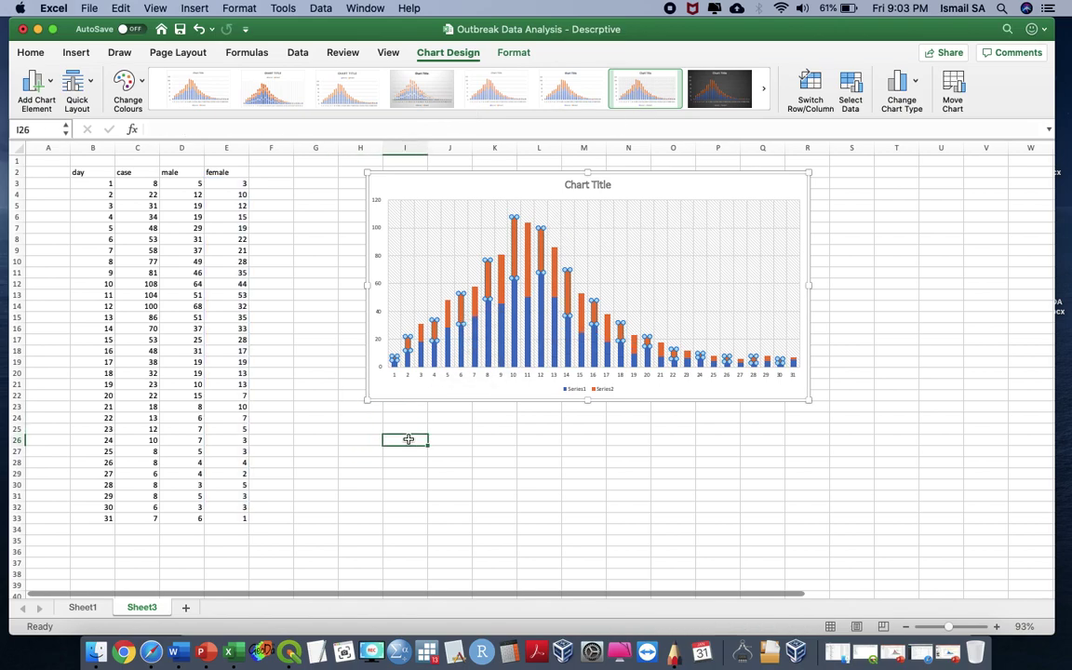